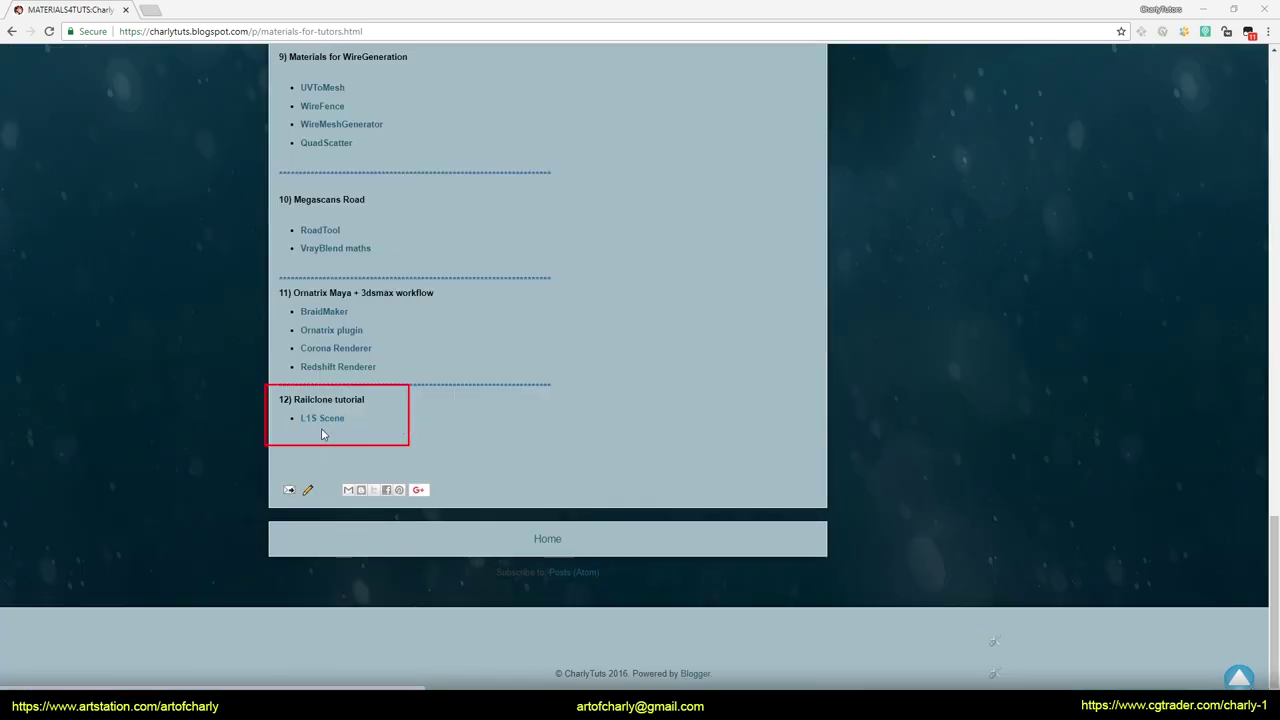
# Open the L1S tutorial scene l1s_exercise.max in 3ds Max and close the Scene Converter without converting
pyautogui.click(316, 424)
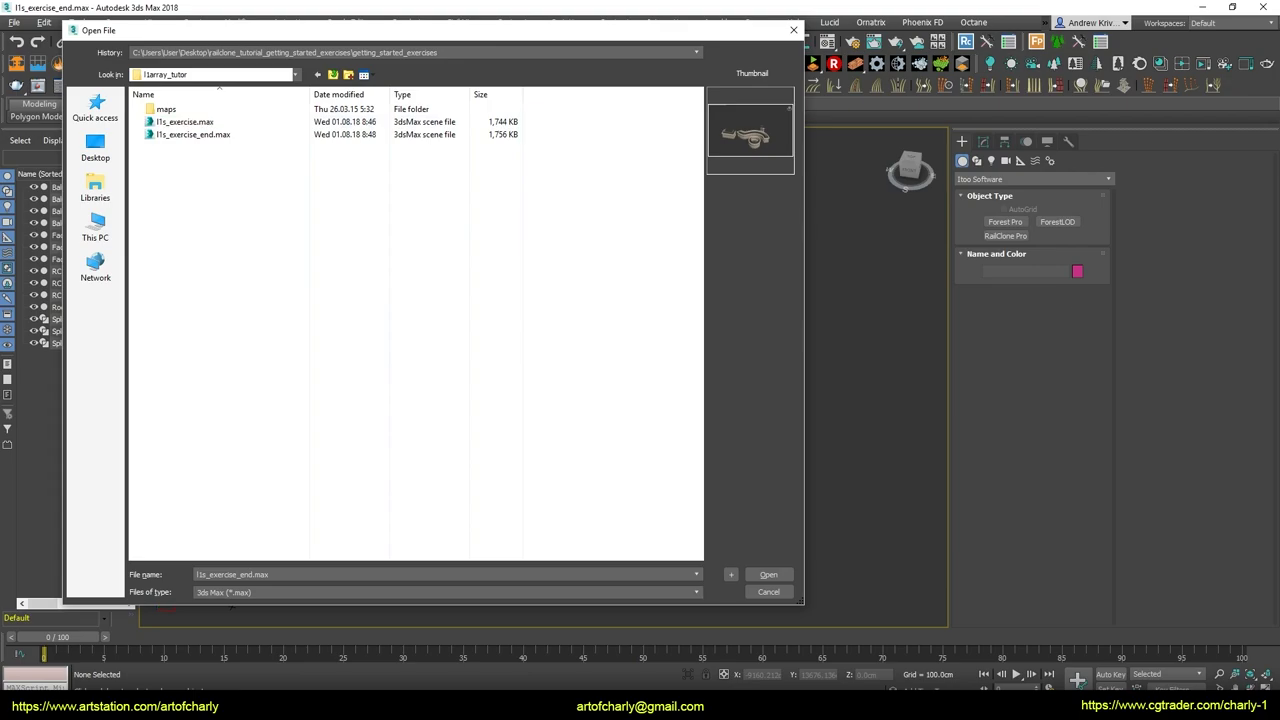
pyautogui.click(183, 122)
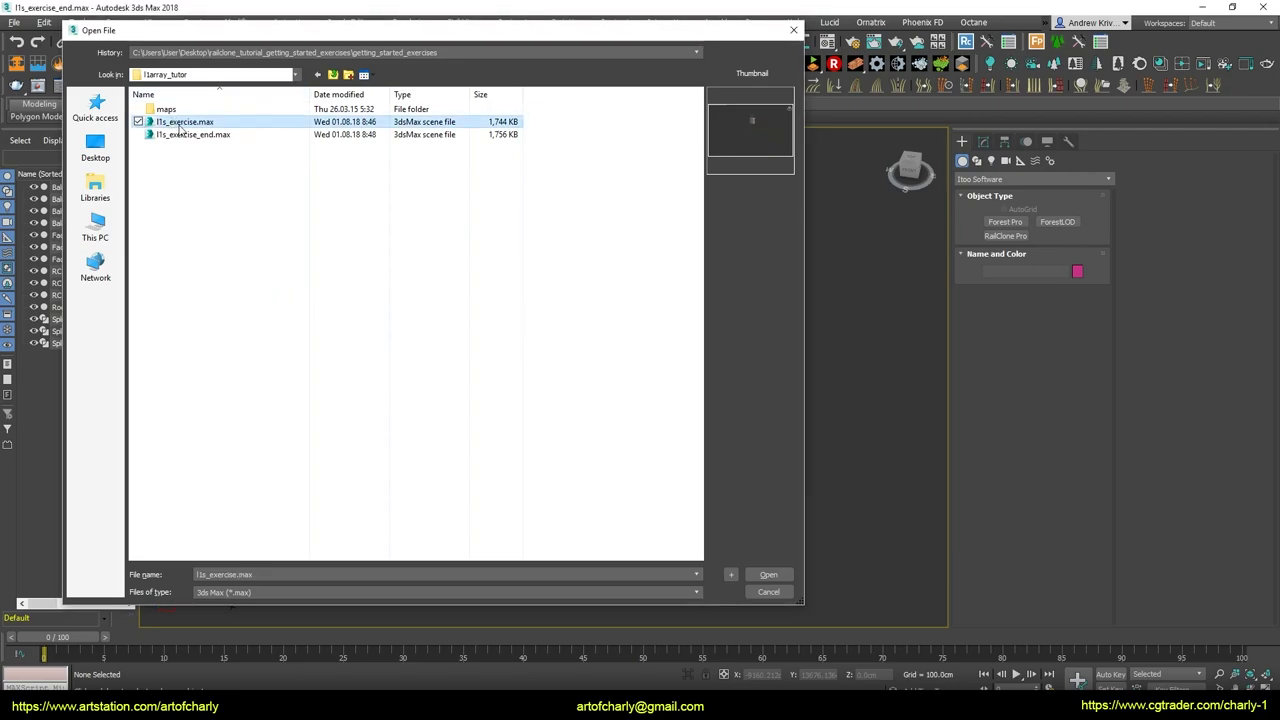
pyautogui.click(768, 574)
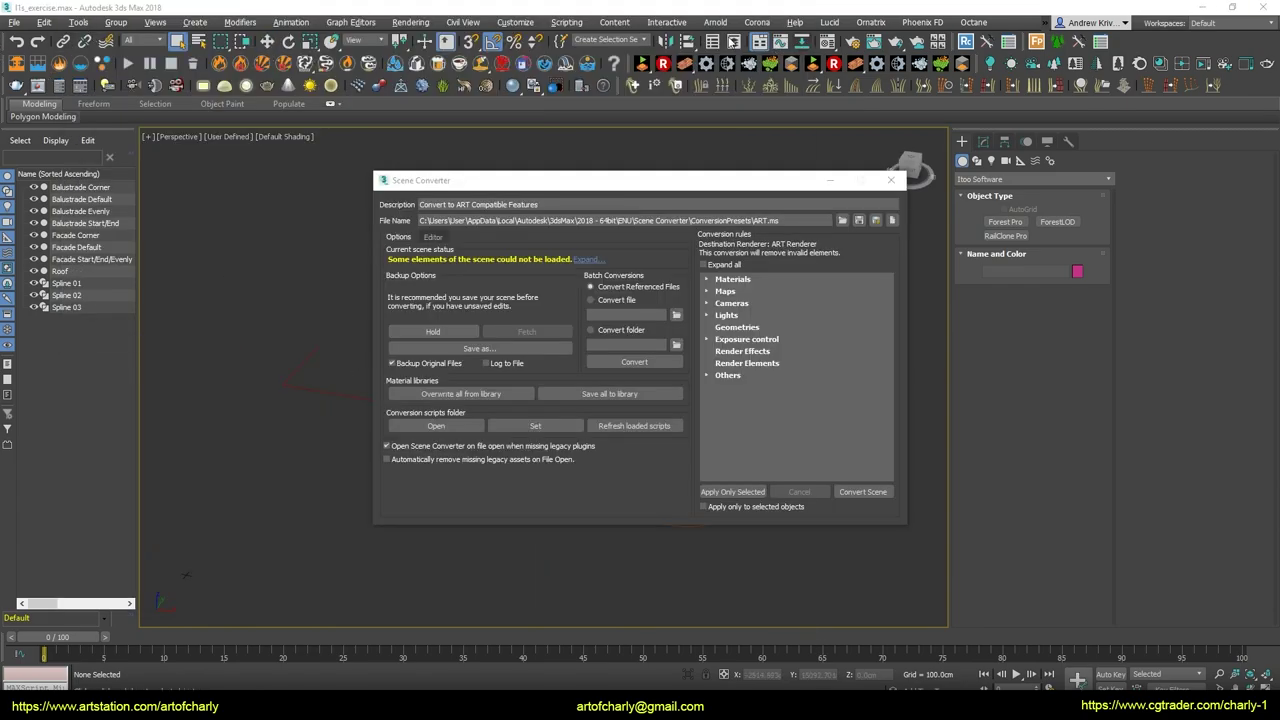
pyautogui.moveTo(562, 204); pyautogui.dragTo(453, 213)
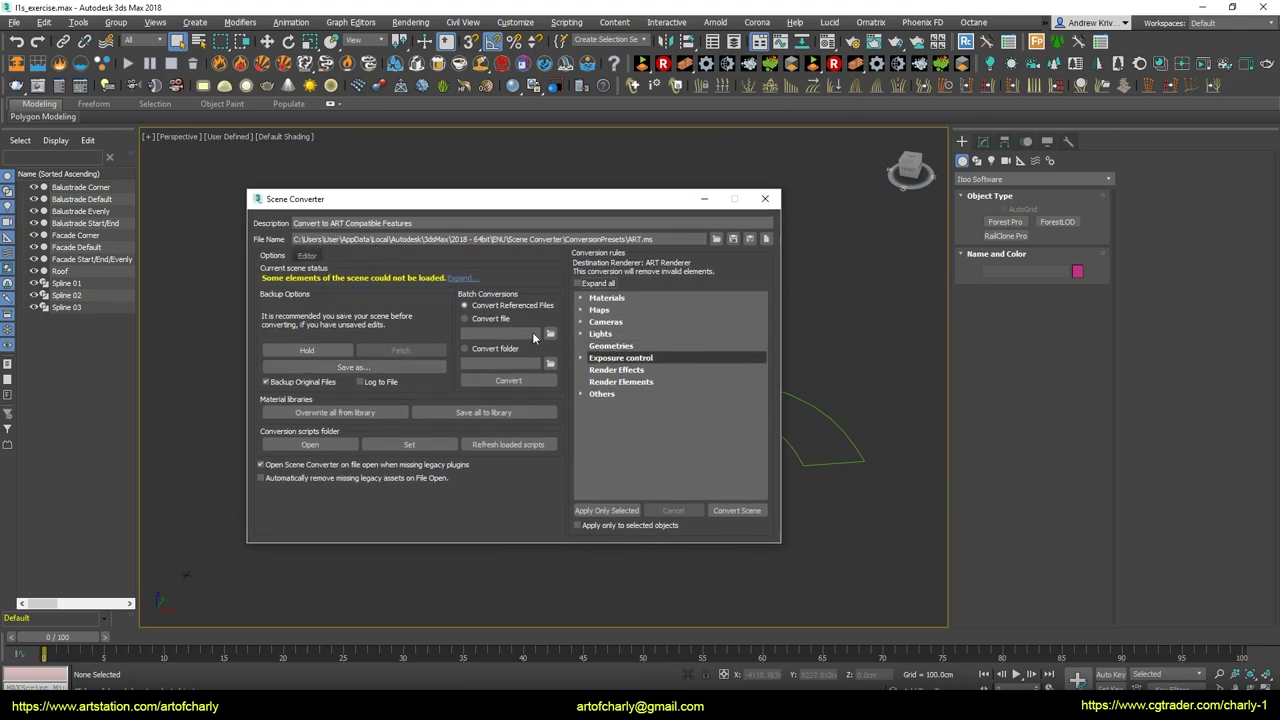
pyautogui.click(766, 199)
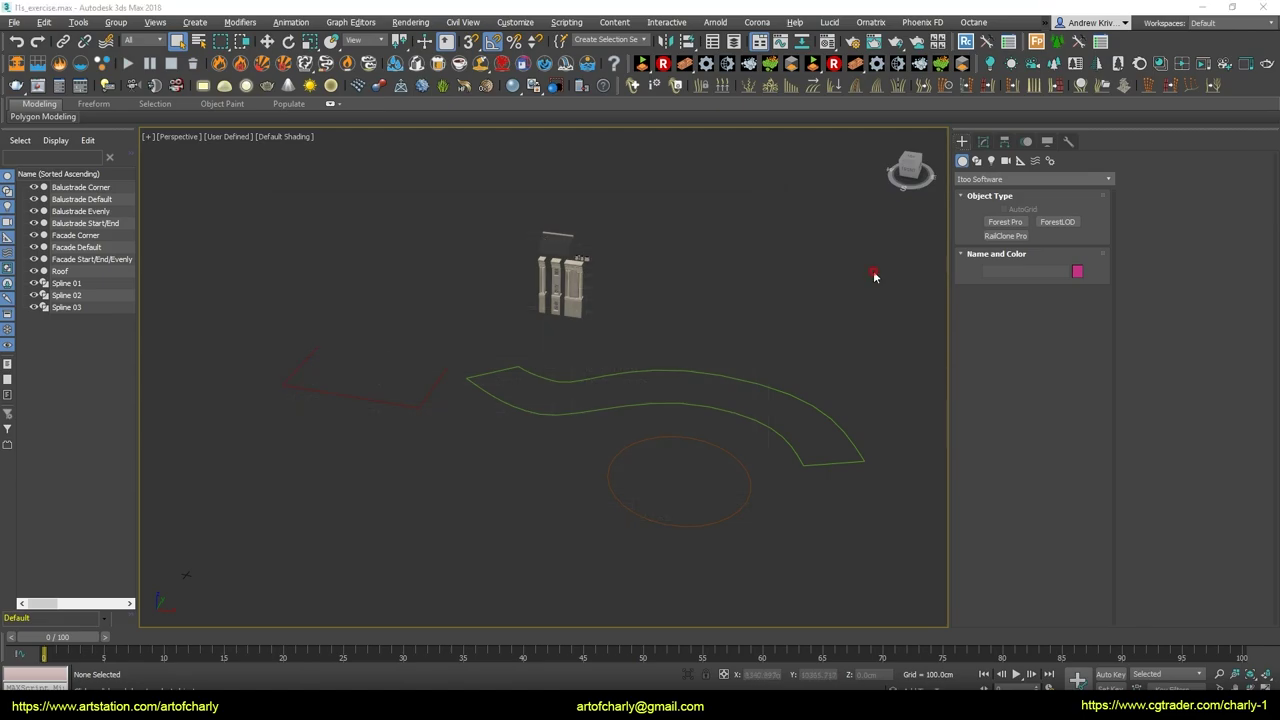
# Examine the three layout splines and the Facade Start/End/Evenly segment
pyautogui.moveTo(367, 348); pyautogui.dragTo(356, 338, button='middle')
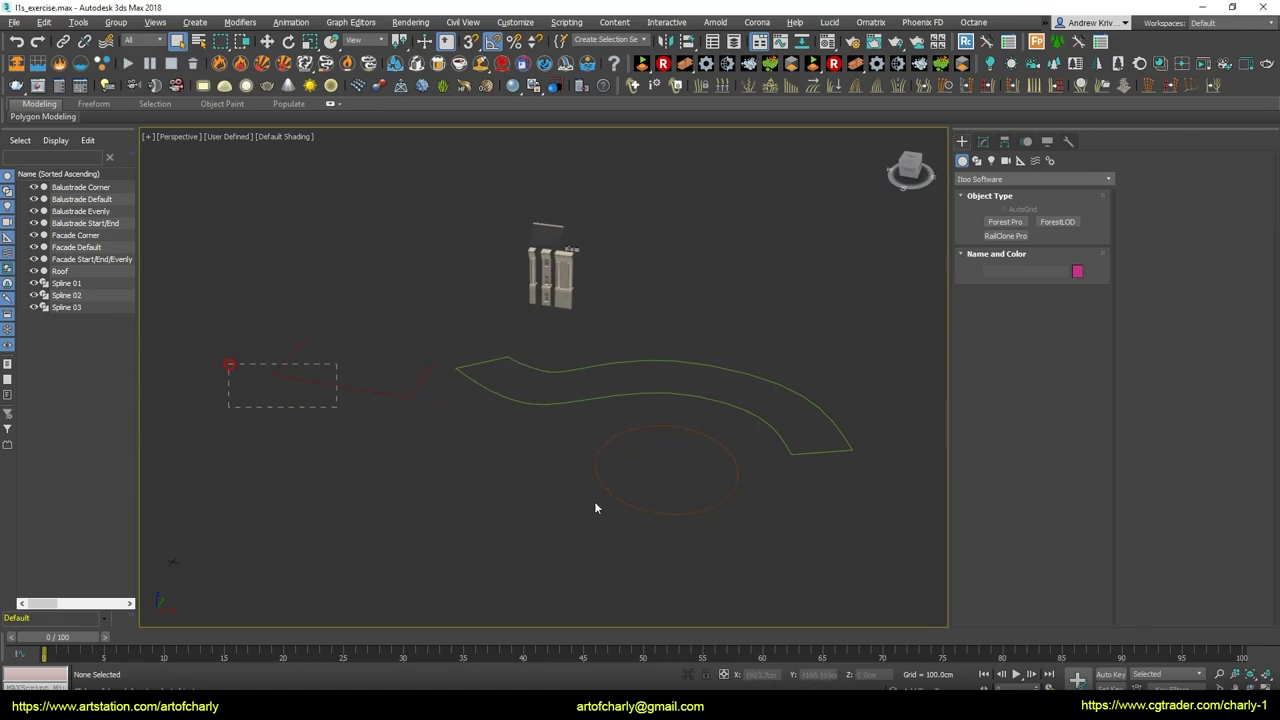
pyautogui.moveTo(595, 503); pyautogui.dragTo(622, 515)
pyautogui.click(474, 479)
pyautogui.scroll(5, 491, 349)
pyautogui.scroll(4, 538, 316)
pyautogui.scroll(-2, 359, 373)
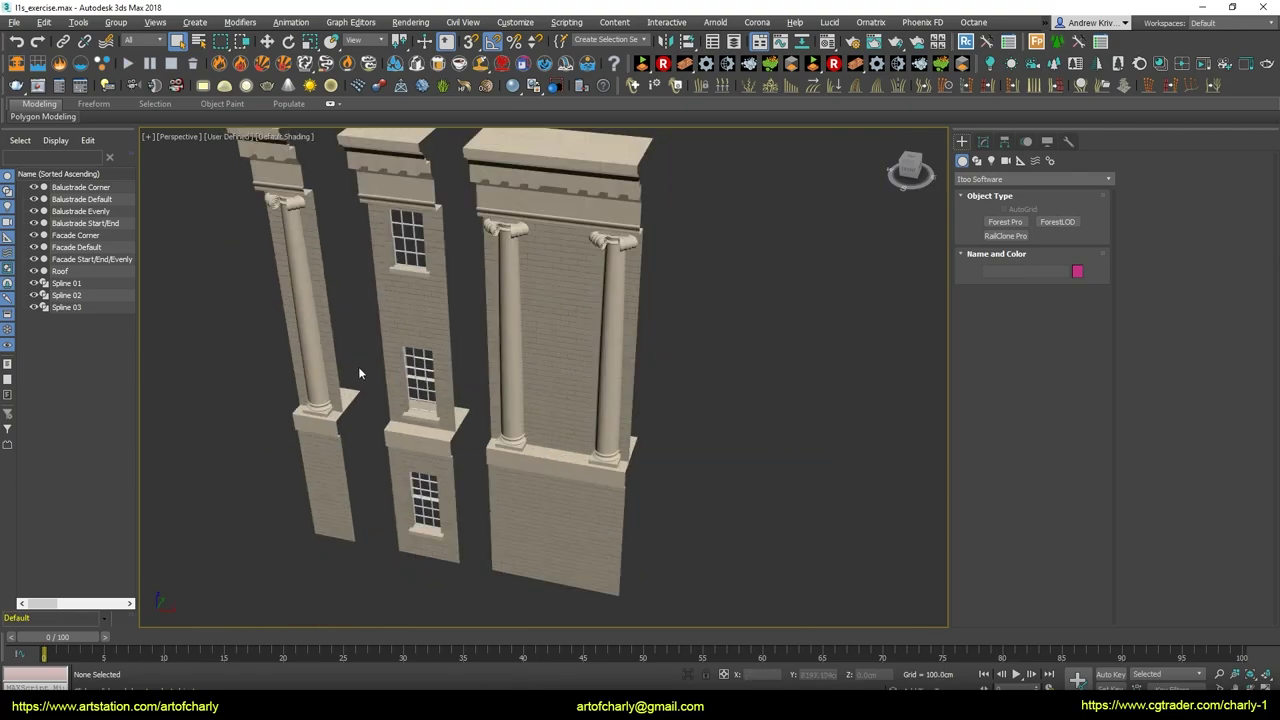
pyautogui.click(316, 362)
pyautogui.scroll(-6, 520, 355)
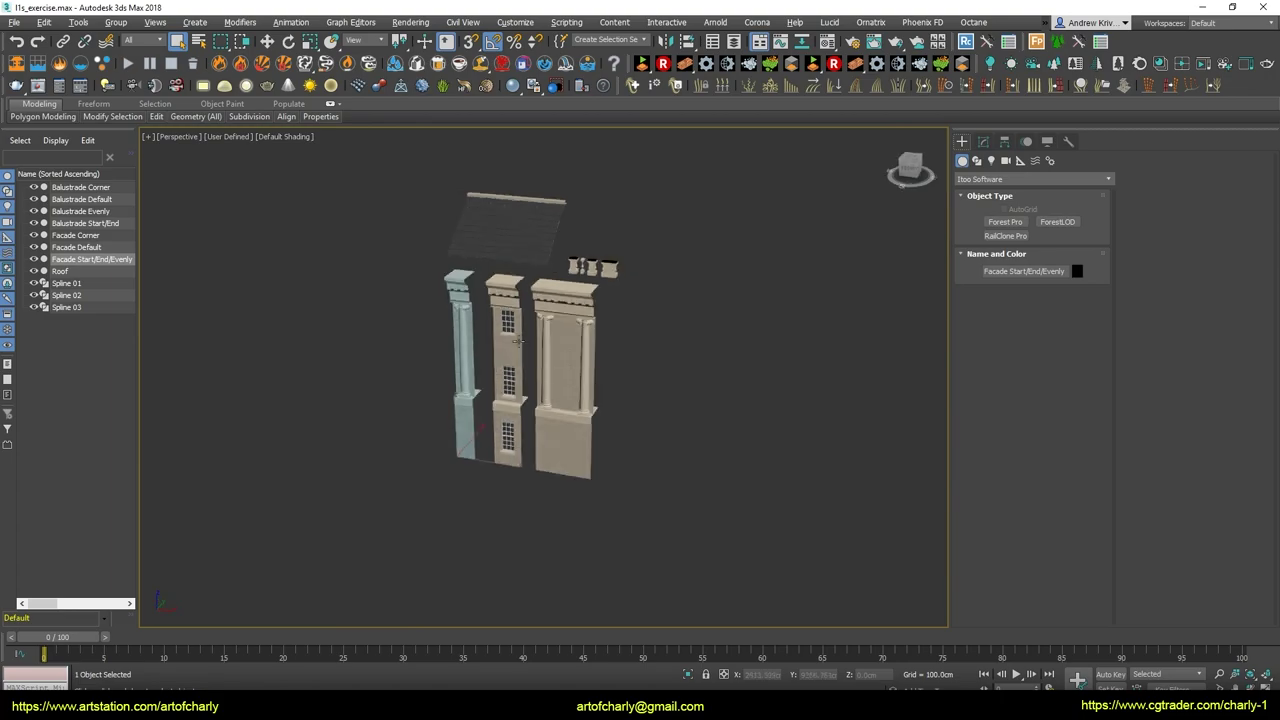
# Inspect the Roof piece, the Facade Default segment and the Facade Corner segment by selecting each in turn
pyautogui.scroll(5, 540, 350)
pyautogui.click(527, 290)
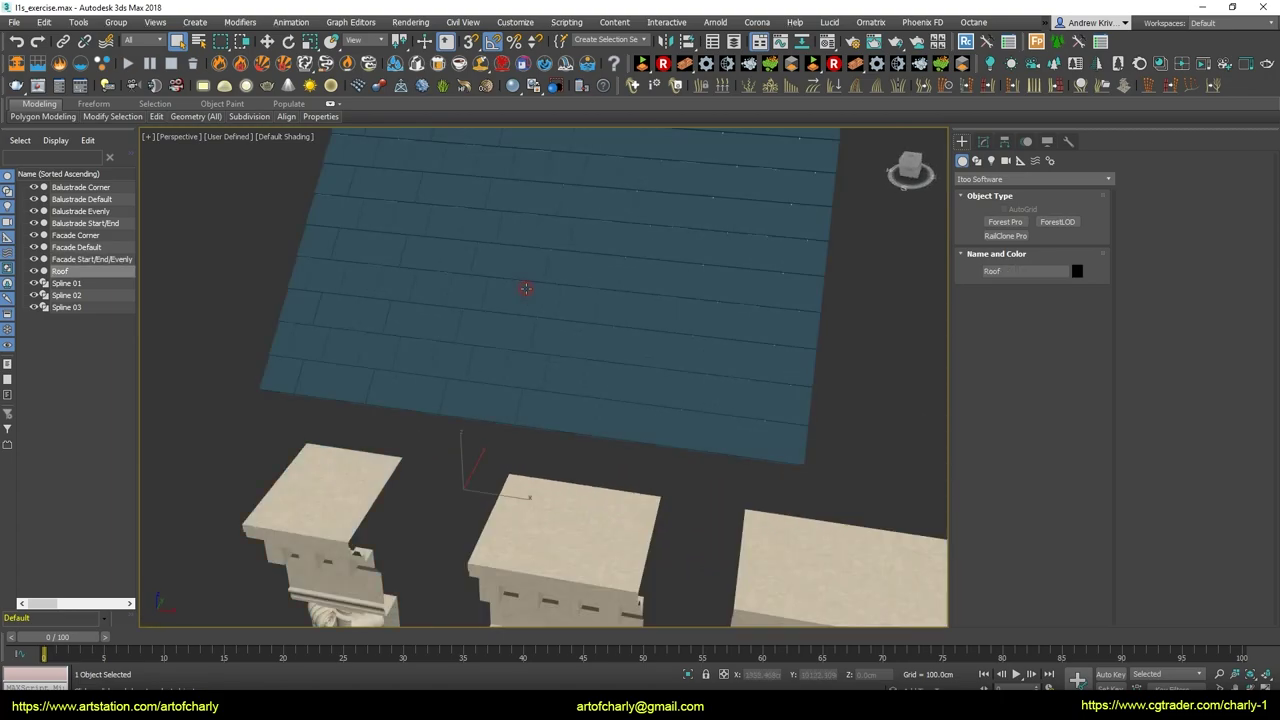
pyautogui.scroll(-3, 522, 318)
pyautogui.keyDown('alt'); pyautogui.moveTo(522, 318); pyautogui.dragTo(548, 266, button='middle'); pyautogui.keyUp('alt')
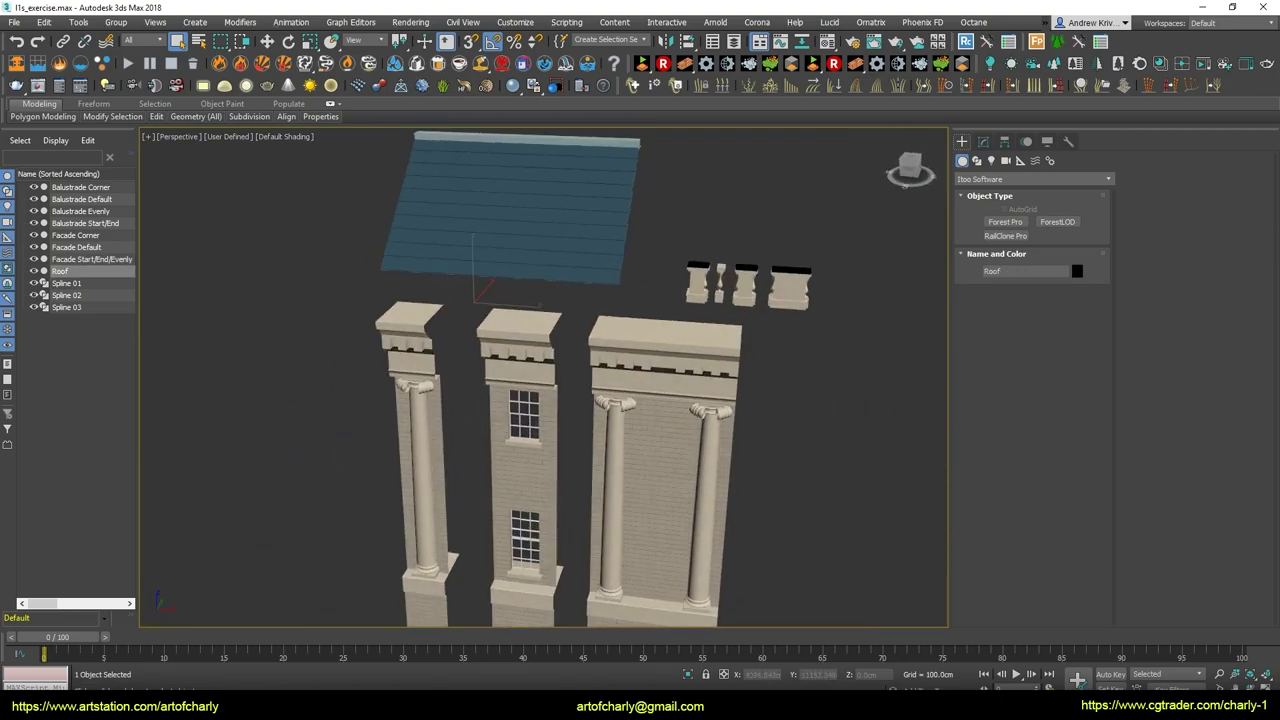
pyautogui.keyDown('alt'); pyautogui.moveTo(252, 408); pyautogui.dragTo(438, 306, button='middle'); pyautogui.keyUp('alt')
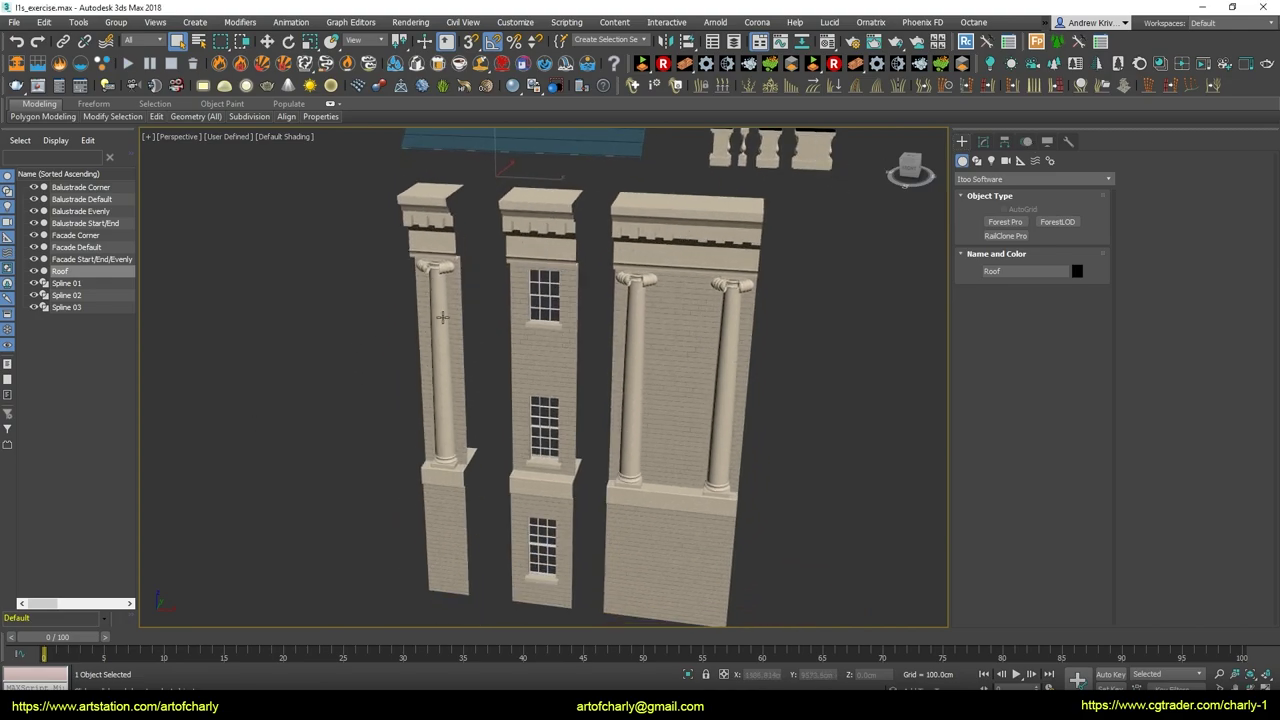
pyautogui.click(527, 294)
pyautogui.keyDown('alt'); pyautogui.moveTo(527, 294); pyautogui.dragTo(608, 361, button='middle'); pyautogui.keyUp('alt')
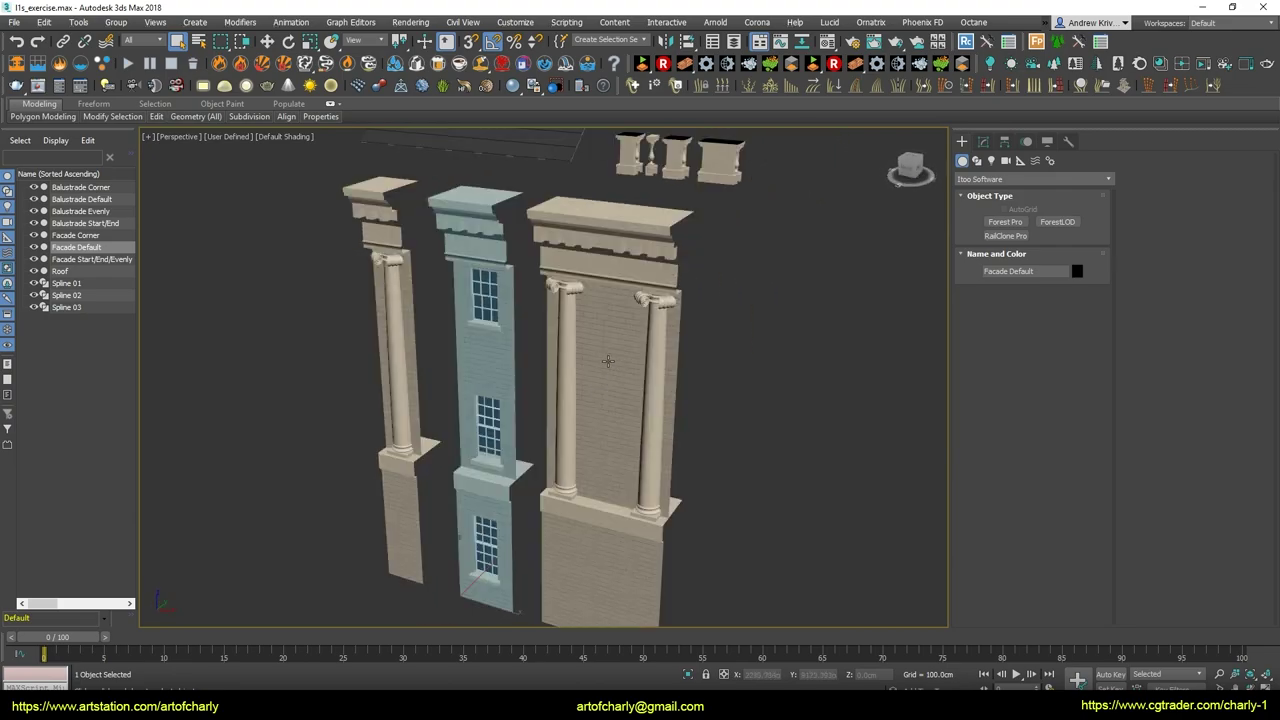
pyautogui.click(607, 361)
pyautogui.keyDown('alt'); pyautogui.moveTo(619, 417); pyautogui.dragTo(531, 310, button='middle'); pyautogui.keyUp('alt')
# Inspect the four balustrade pieces up close by selecting Start/End, Default, Evenly and Corner in turn
pyautogui.scroll(10, 557, 288)
pyautogui.scroll(-2, 566, 292)
pyautogui.scroll(-4, 578, 300)
pyautogui.scroll(-8, 555, 281)
pyautogui.click(500, 300)
pyautogui.scroll(3, 505, 289)
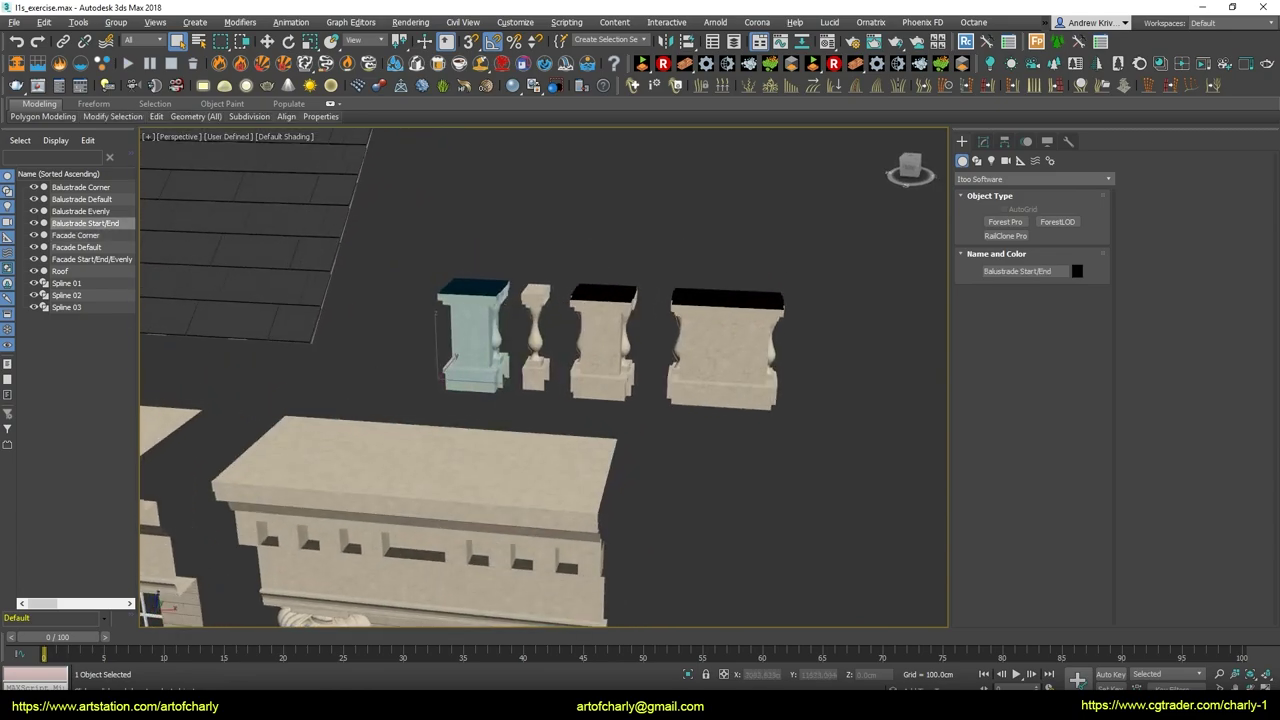
pyautogui.click(526, 396)
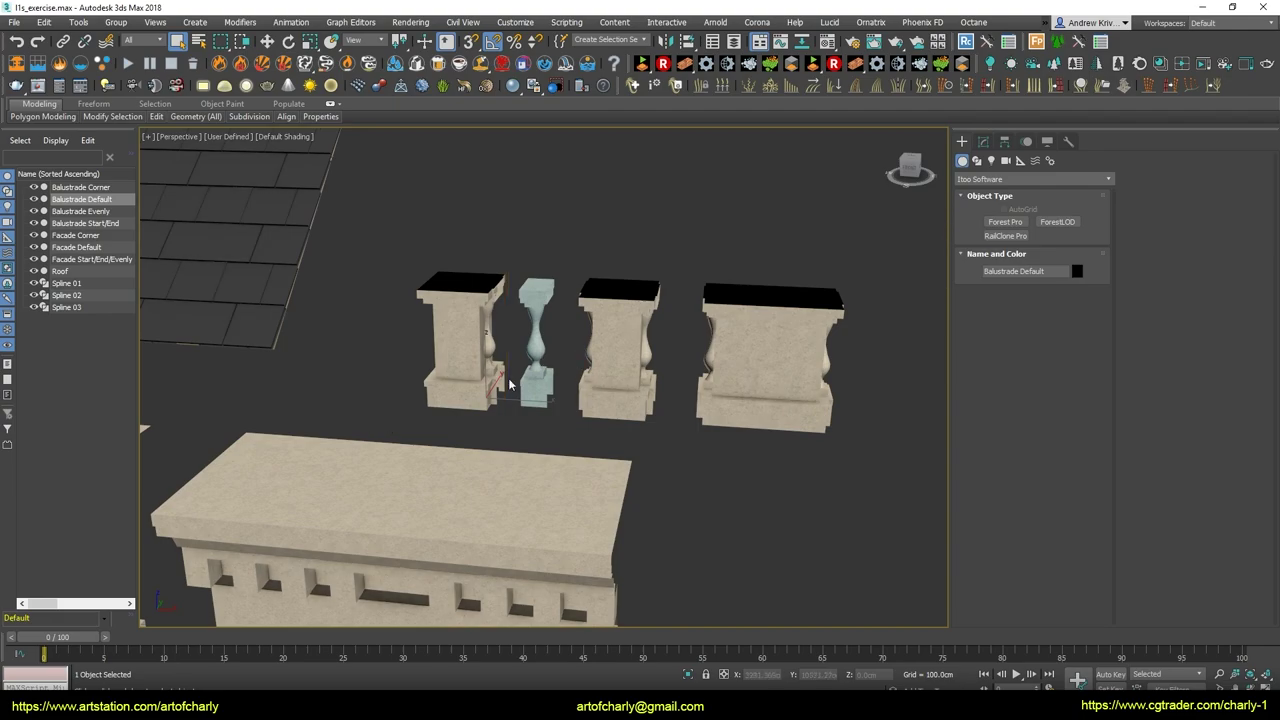
pyautogui.scroll(5, 636, 367)
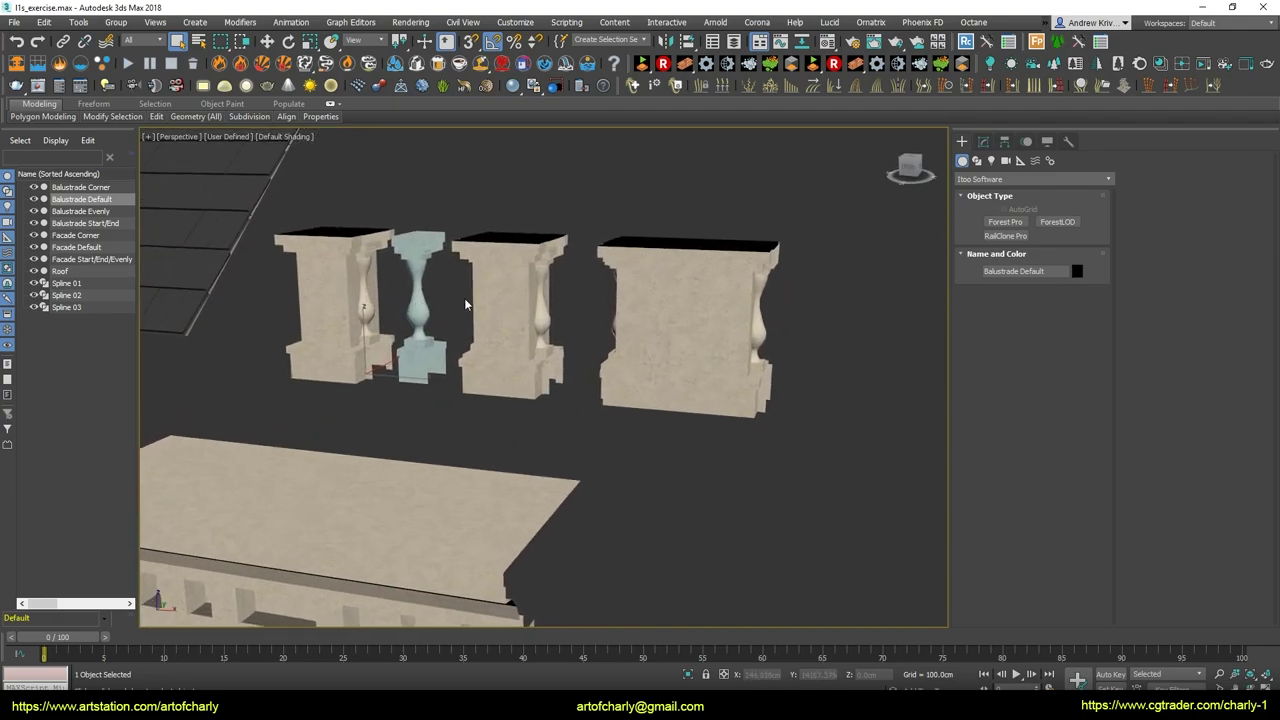
pyautogui.click(539, 358)
pyautogui.moveTo(539, 358)
pyautogui.keyDown('alt'); pyautogui.mouseDown(button='middle')
pyautogui.moveTo(606, 323)
pyautogui.moveTo(596, 315)
pyautogui.moveTo(620, 353)
pyautogui.moveTo(662, 378)
pyautogui.moveTo(652, 388)
pyautogui.mouseUp(button='middle'); pyautogui.keyUp('alt')
pyautogui.click(671, 367)
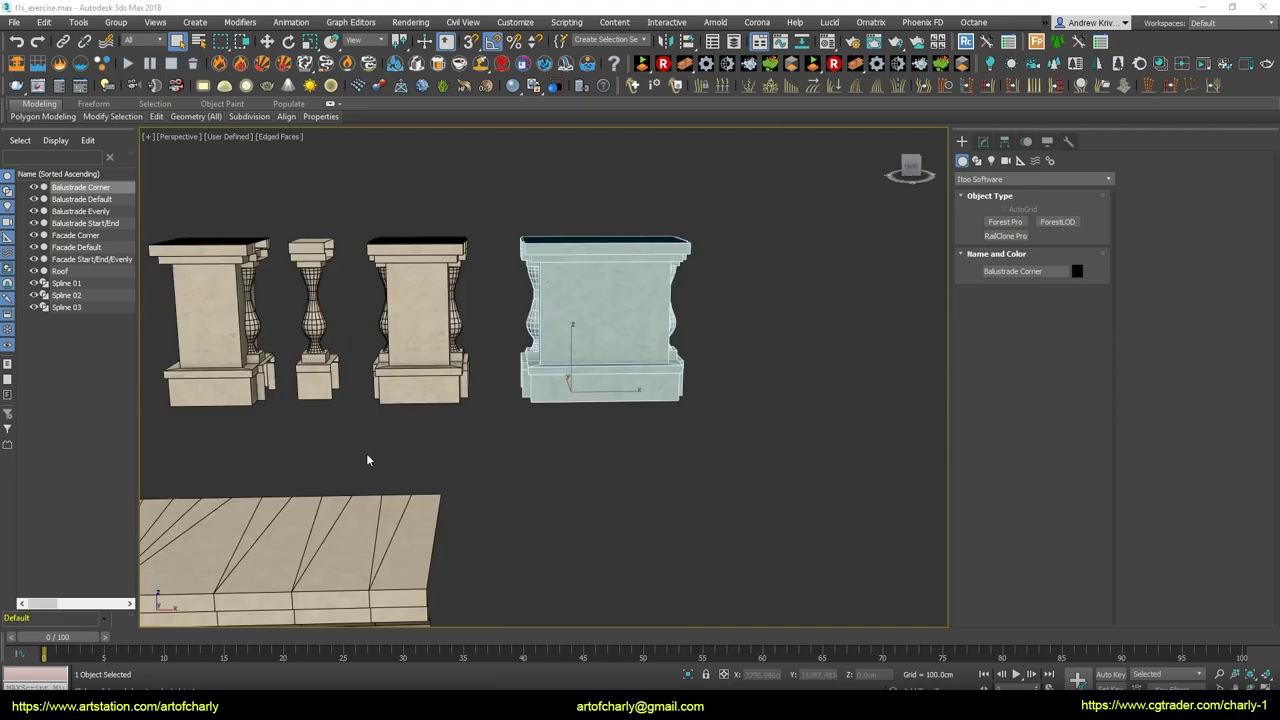
# Examine the balustrade pieces' mesh edges from several angles in Edged Faces shading
pyautogui.moveTo(431, 418); pyautogui.dragTo(519, 415, button='middle')
pyautogui.scroll(-5, 468, 416)
pyautogui.scroll(8, 491, 412)
pyautogui.scroll(3, 519, 415)
pyautogui.keyDown('alt'); pyautogui.moveTo(606, 429); pyautogui.dragTo(622, 374, button='middle'); pyautogui.keyUp('alt')
pyautogui.scroll(-6, 566, 374)
pyautogui.scroll(5, 606, 385)
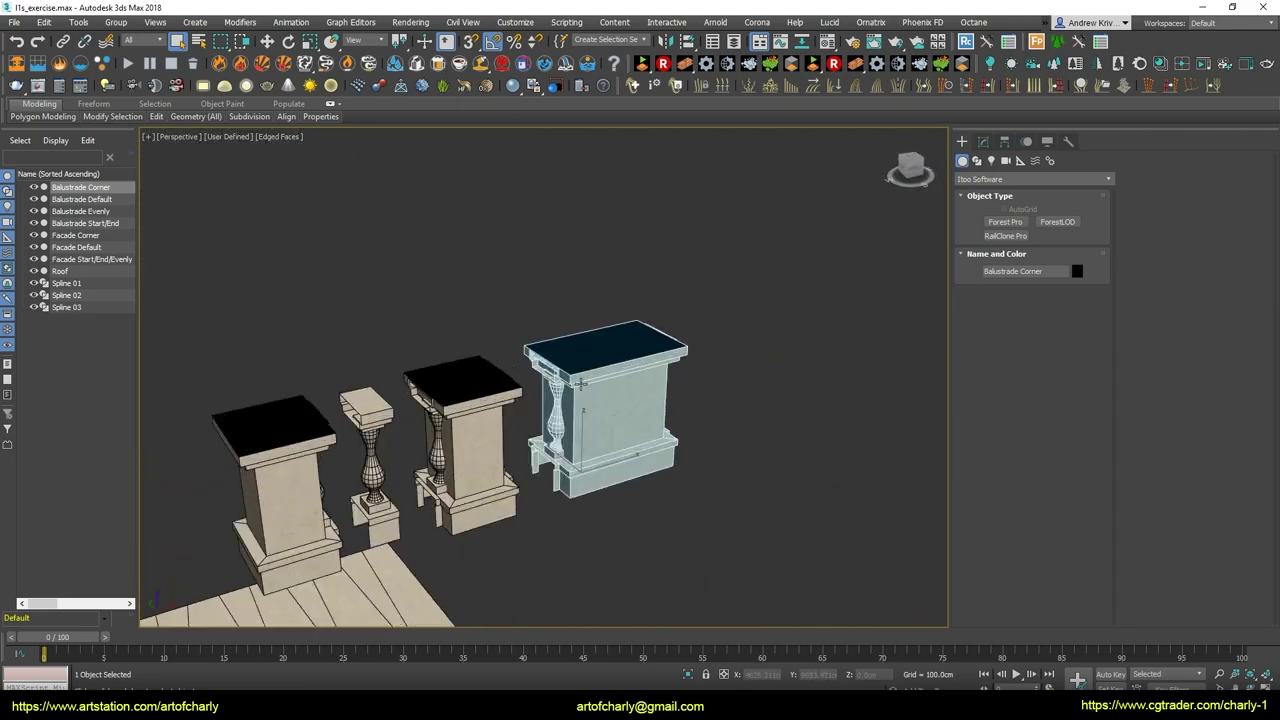
# Move the Facade Corner segment along X against the Facade Default segment and return it to its place
pyautogui.keyDown('alt'); pyautogui.moveTo(558, 400); pyautogui.dragTo(582, 371, button='middle'); pyautogui.keyUp('alt')
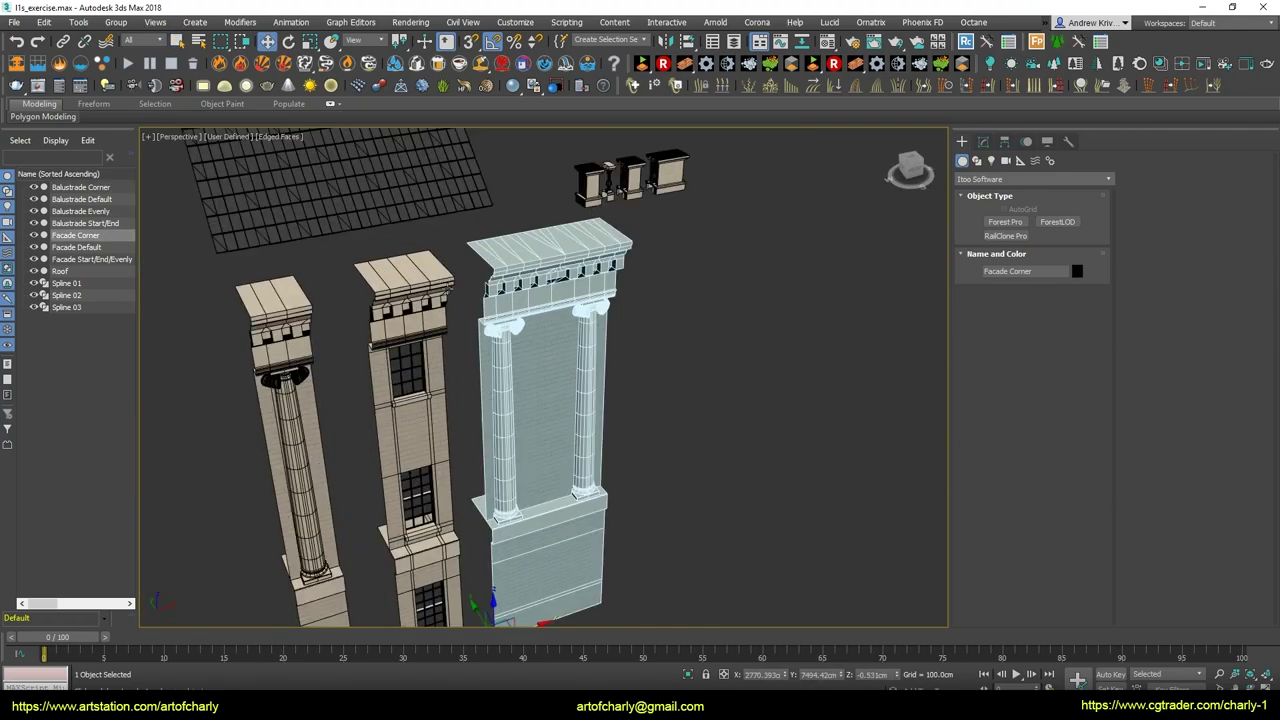
pyautogui.keyDown('alt'); pyautogui.moveTo(480, 423); pyautogui.dragTo(511, 347, button='middle'); pyautogui.keyUp('alt')
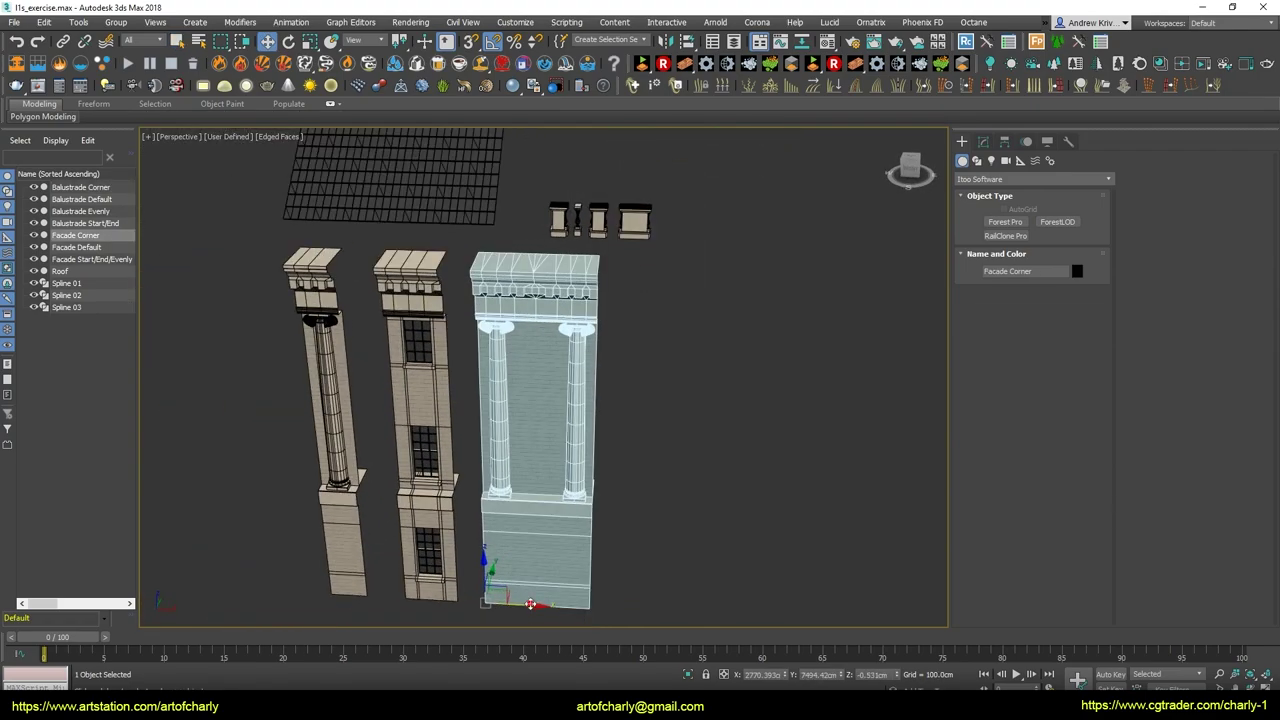
pyautogui.moveTo(530, 604); pyautogui.dragTo(508, 603)
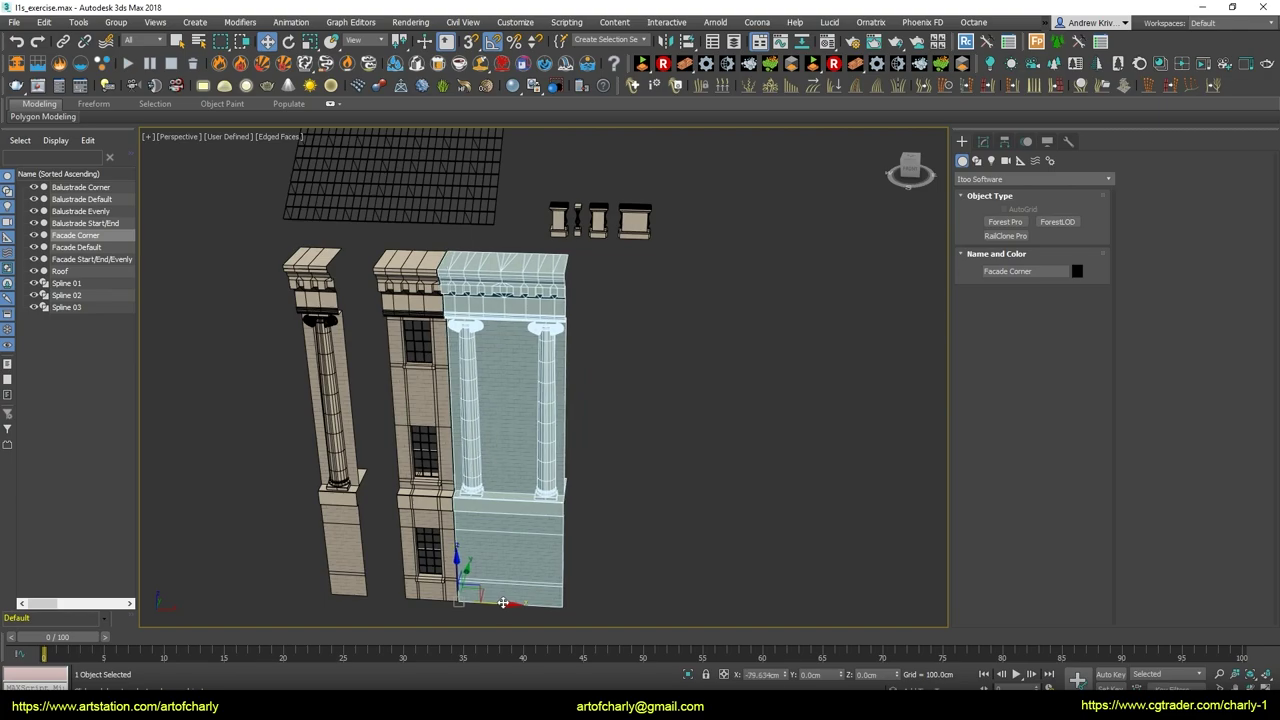
pyautogui.moveTo(508, 596); pyautogui.dragTo(530, 597)
pyautogui.scroll(3, 571, 340)
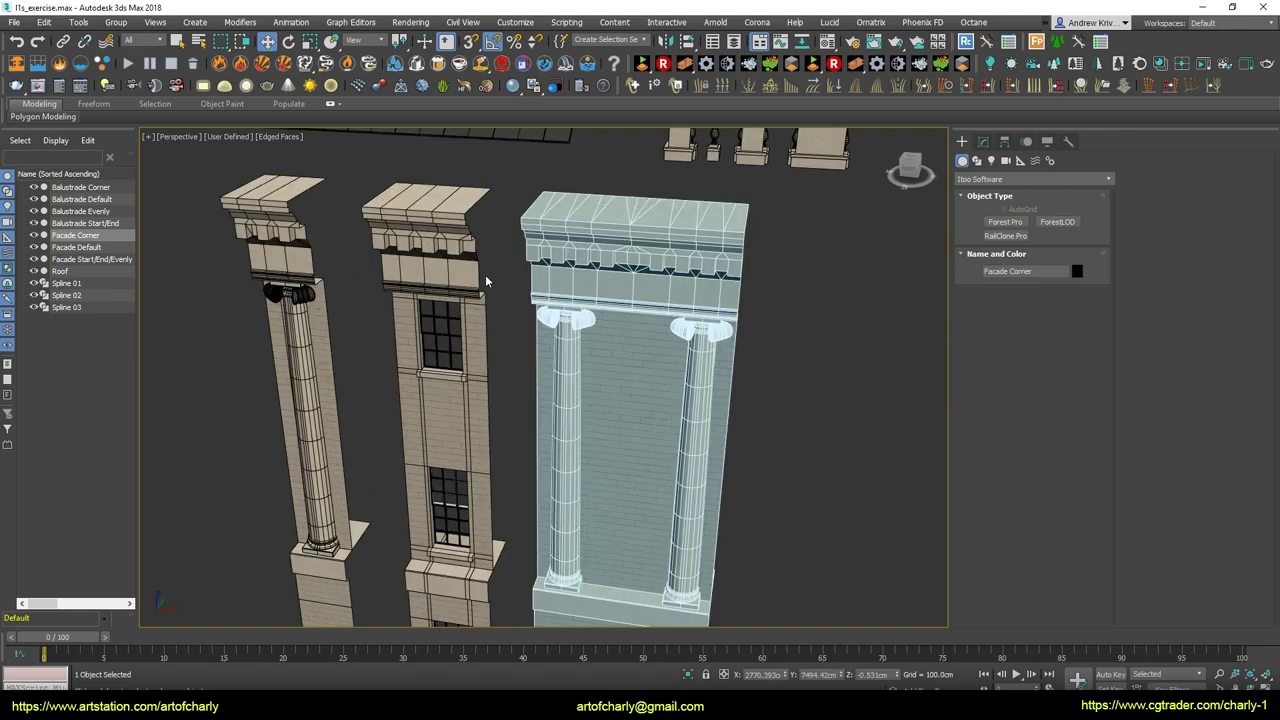
# Examine the pivot positions at the bases of the Facade Corner, Default and Start/End/Evenly segments
pyautogui.moveTo(325, 236); pyautogui.dragTo(366, 322, button='middle')
pyautogui.keyDown('alt'); pyautogui.moveTo(366, 322); pyautogui.dragTo(384, 265, button='middle'); pyautogui.keyUp('alt')
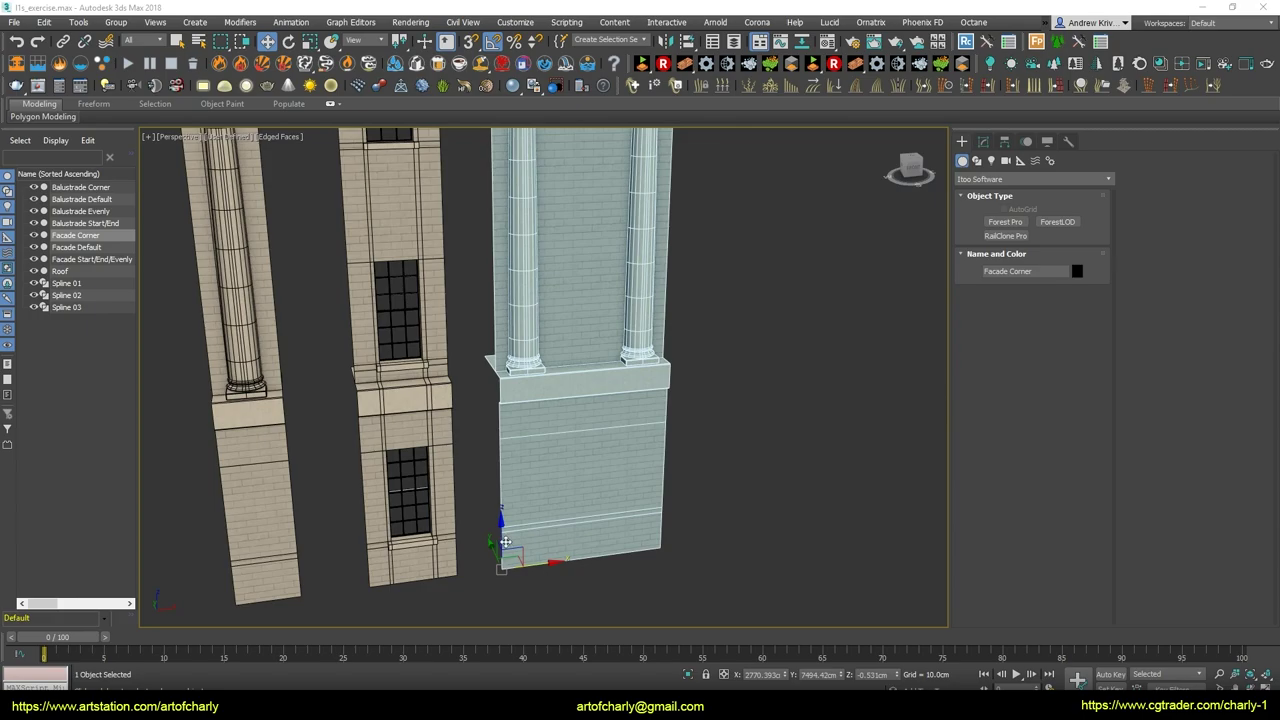
pyautogui.keyDown('alt'); pyautogui.moveTo(545, 527); pyautogui.dragTo(480, 523, button='middle'); pyautogui.keyUp('alt')
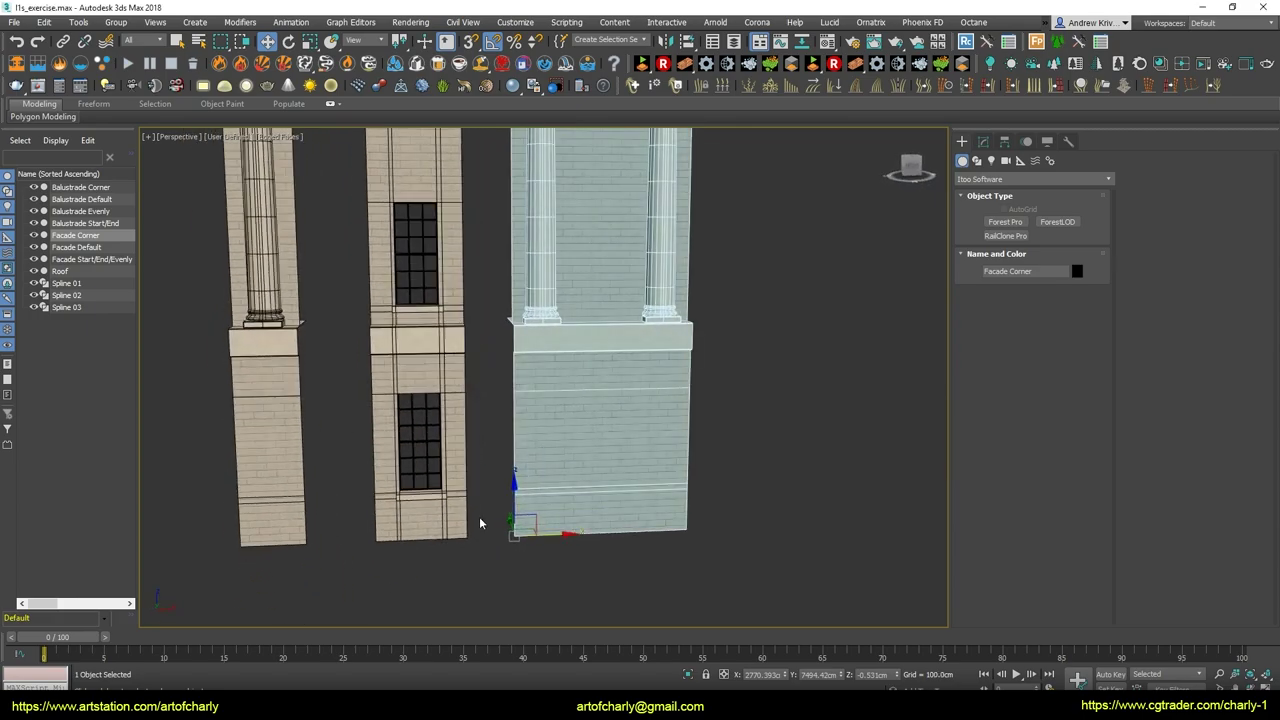
pyautogui.click(413, 516)
pyautogui.click(280, 507)
# Examine the pivot positions of the balustrade pieces by selecting them one after another
pyautogui.scroll(-8, 365, 316)
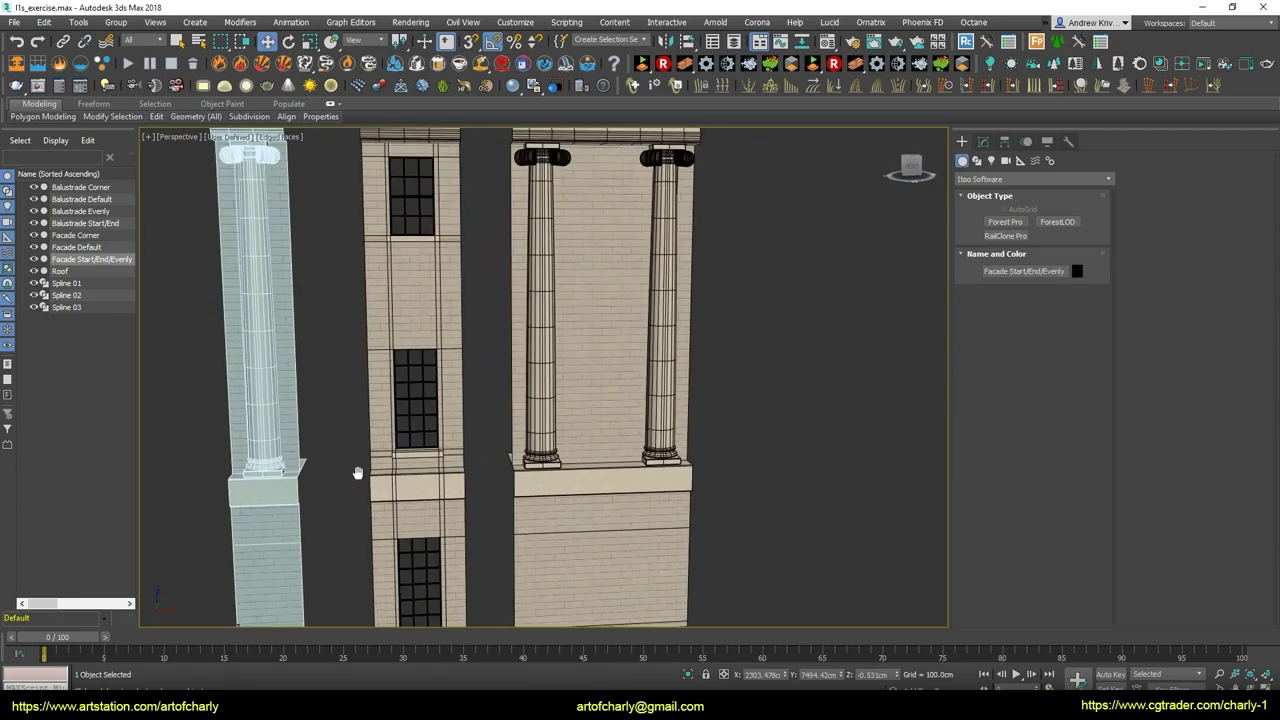
pyautogui.click(367, 312)
pyautogui.keyDown('alt'); pyautogui.moveTo(367, 312); pyautogui.dragTo(609, 380, button='middle'); pyautogui.keyUp('alt')
pyautogui.click(593, 343)
pyautogui.scroll(4, 590, 352)
pyautogui.click(643, 327)
pyautogui.scroll(3, 609, 380)
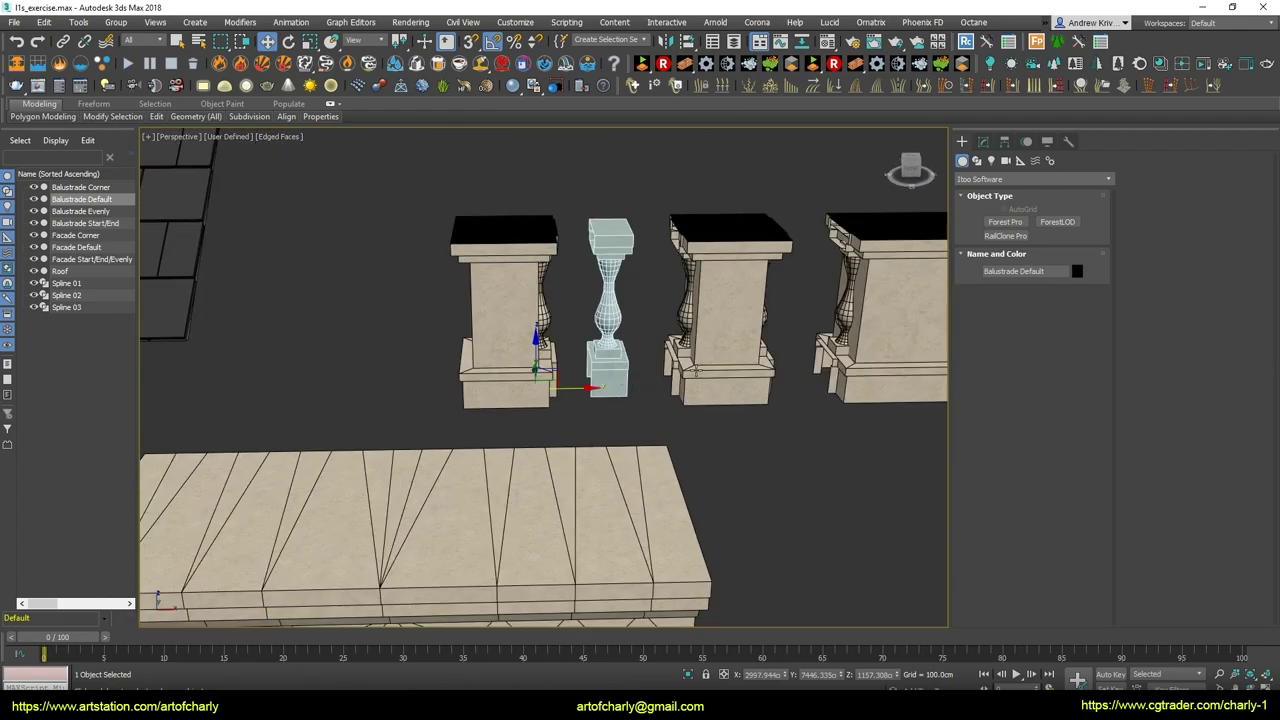
pyautogui.click(697, 370)
pyautogui.keyDown('alt'); pyautogui.moveTo(697, 370); pyautogui.dragTo(619, 362, button='middle'); pyautogui.keyUp('alt')
pyautogui.click(612, 370)
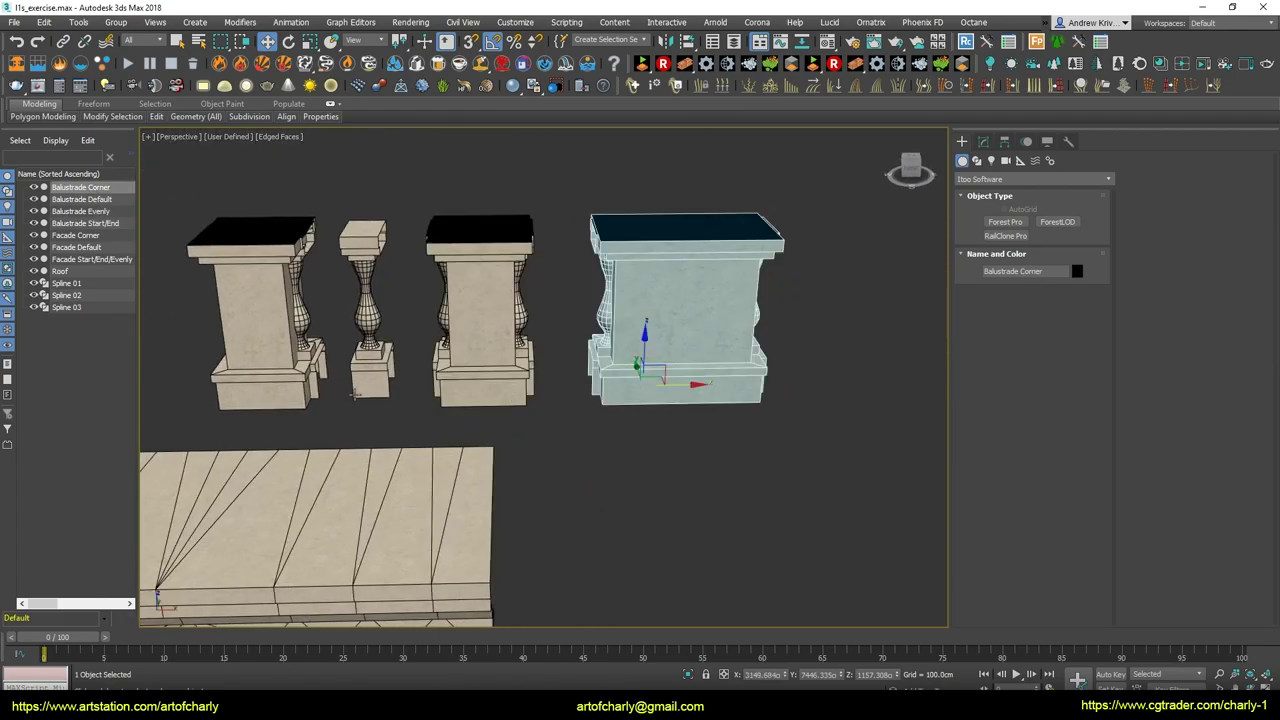
# Select the Facade Corner segment and examine its pivot at the lower corner up close
pyautogui.scroll(-8, 422, 394)
pyautogui.moveTo(408, 468); pyautogui.dragTo(620, 280, button='middle')
pyautogui.moveTo(527, 508); pyautogui.dragTo(500, 398, button='middle')
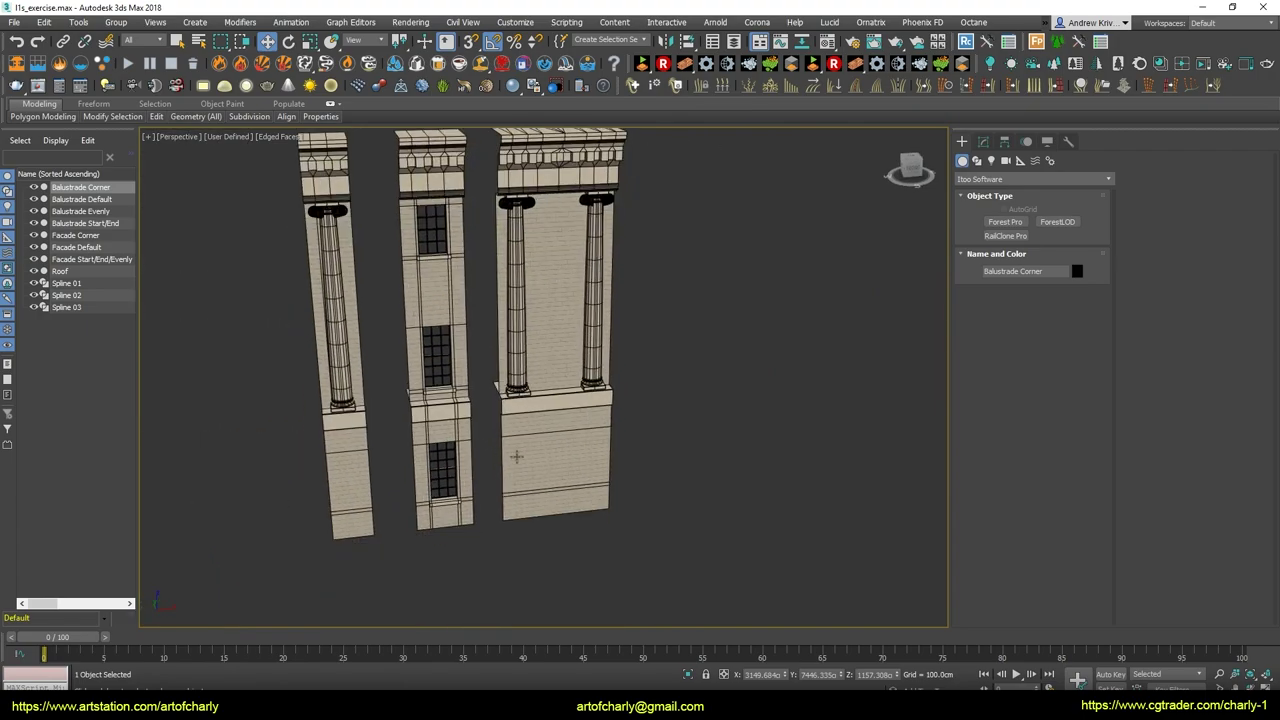
pyautogui.scroll(4, 519, 524)
pyautogui.click(488, 527)
pyautogui.keyDown('alt'); pyautogui.moveTo(488, 527); pyautogui.dragTo(507, 497, button='middle'); pyautogui.keyUp('alt')
pyautogui.scroll(2, 503, 508)
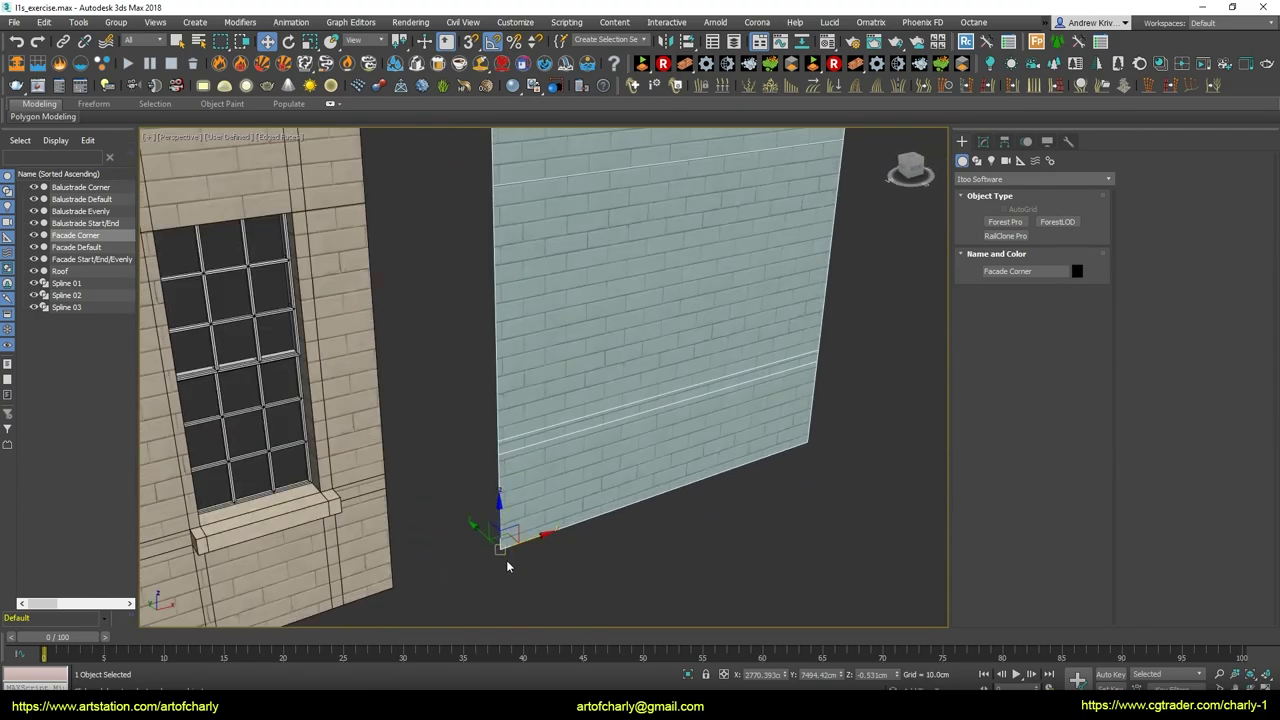
pyautogui.scroll(4, 505, 510)
pyautogui.keyDown('alt'); pyautogui.moveTo(501, 575); pyautogui.dragTo(441, 525, button='middle'); pyautogui.keyUp('alt')
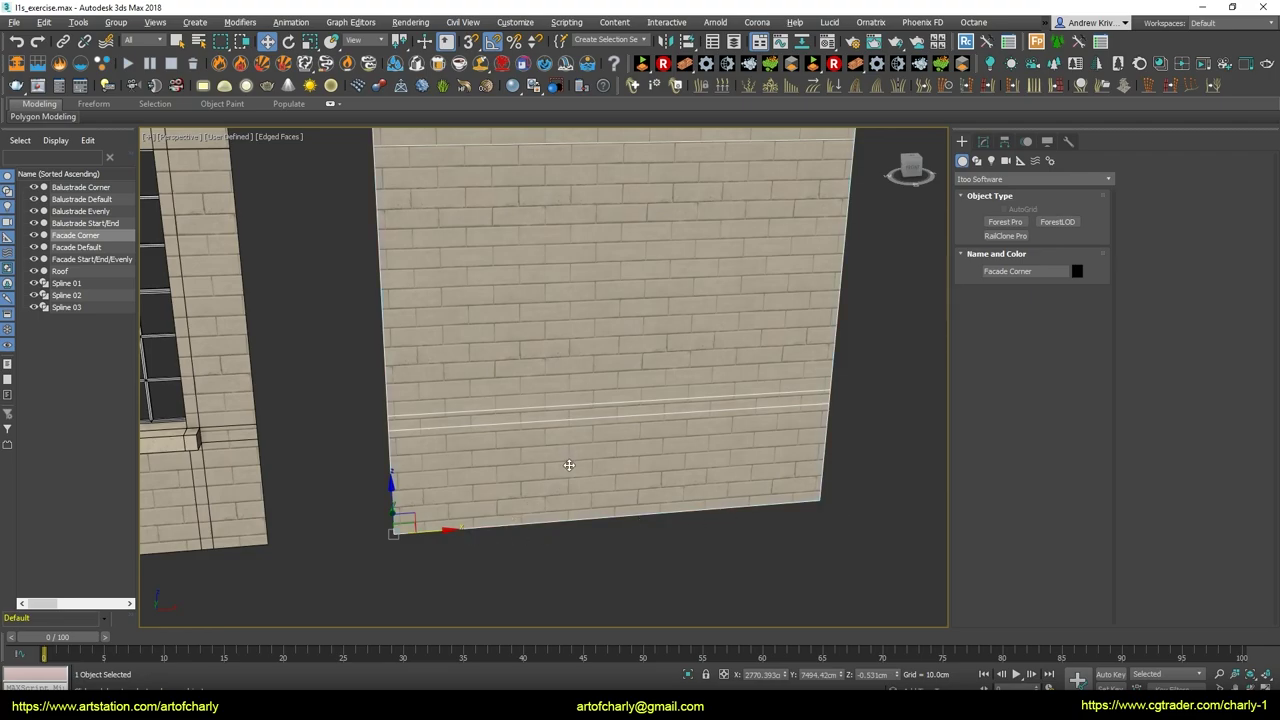
# Examine the Facade Corner segment's axis directions relative to its front face, ending with it selected
pyautogui.scroll(-6, 568, 465)
pyautogui.scroll(5, 566, 480)
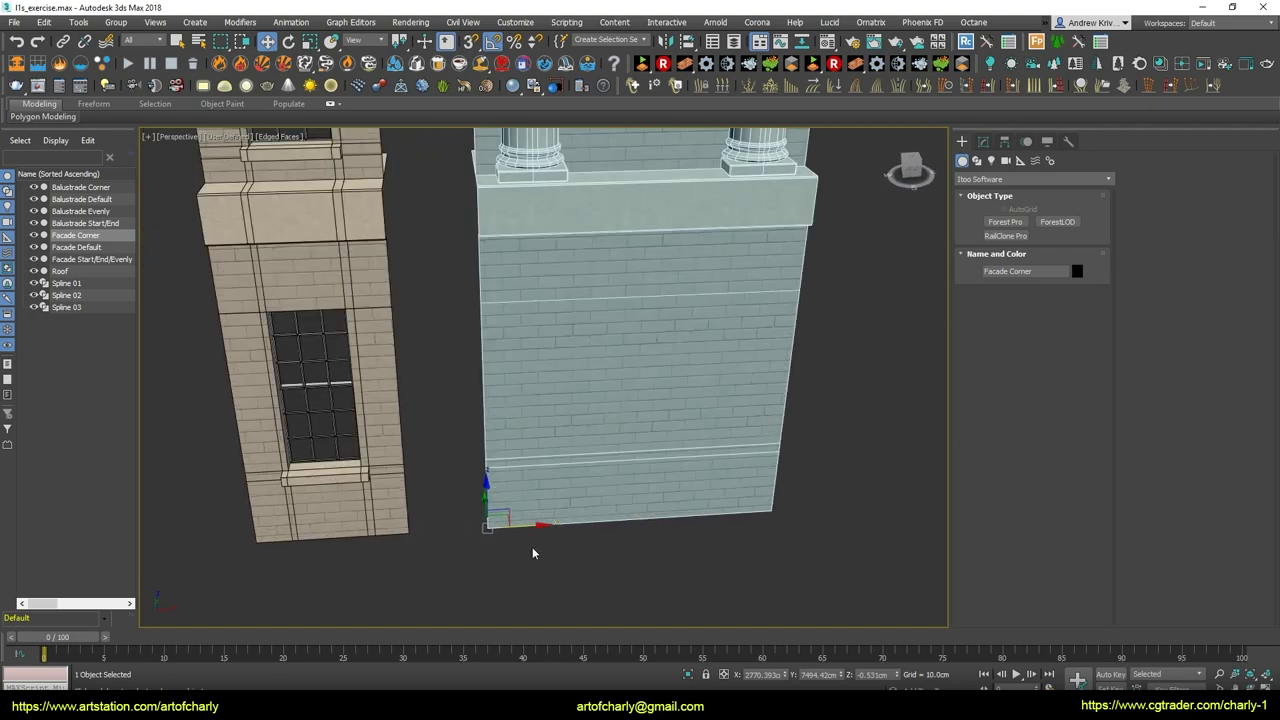
pyautogui.scroll(2, 525, 550)
pyautogui.keyDown('alt'); pyautogui.moveTo(613, 540); pyautogui.dragTo(575, 396, button='middle'); pyautogui.keyUp('alt')
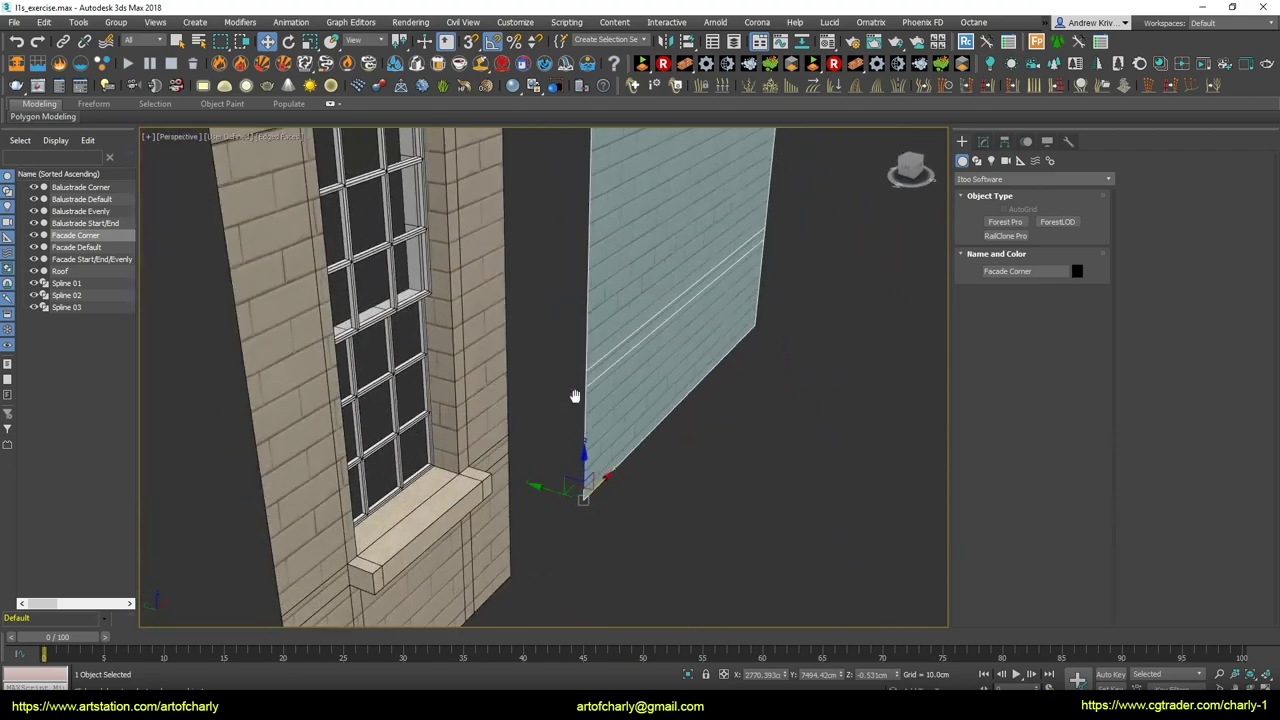
pyautogui.scroll(2, 581, 510)
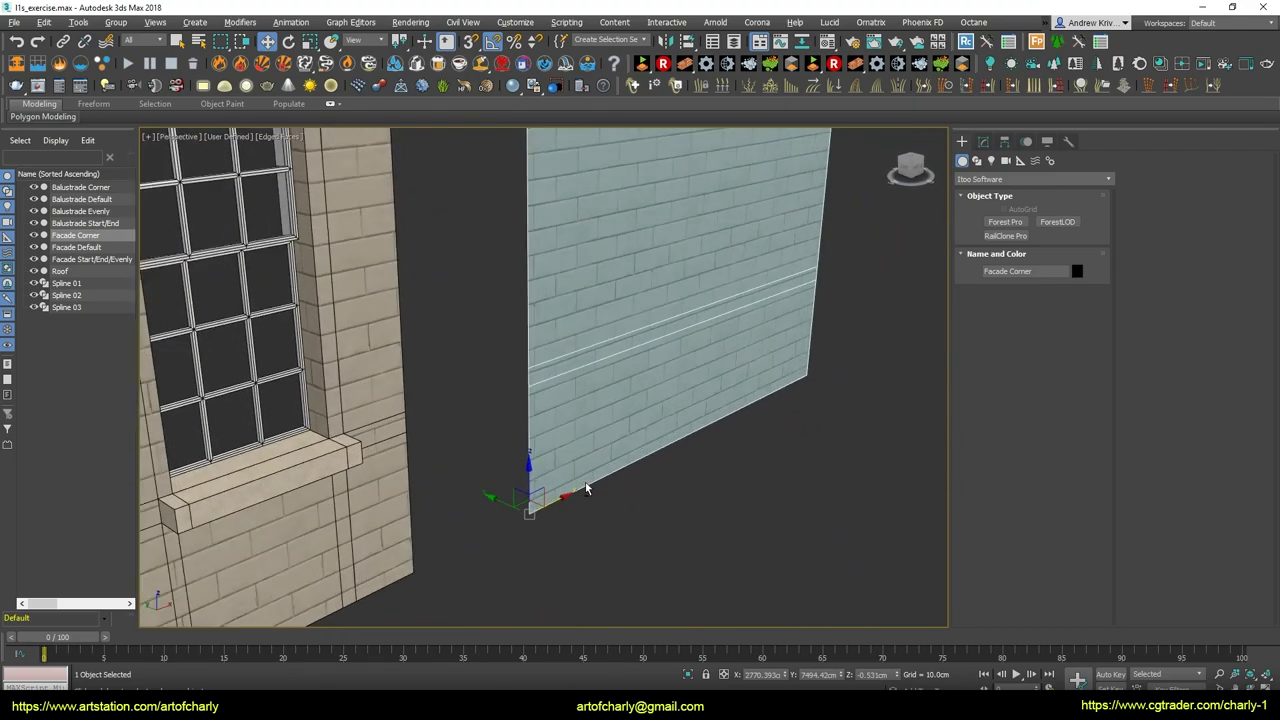
pyautogui.scroll(-5, 560, 480)
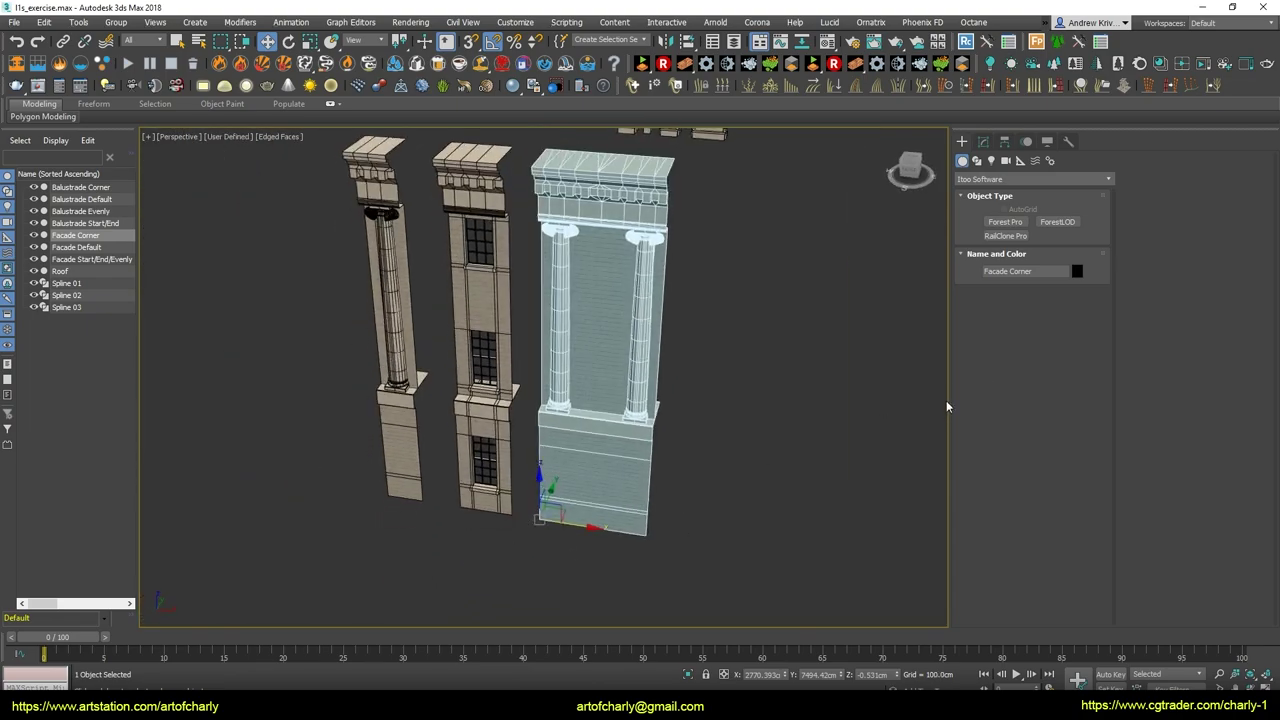
pyautogui.keyDown('alt'); pyautogui.moveTo(440, 436); pyautogui.dragTo(526, 466, button='middle'); pyautogui.keyUp('alt')
pyautogui.click(763, 452)
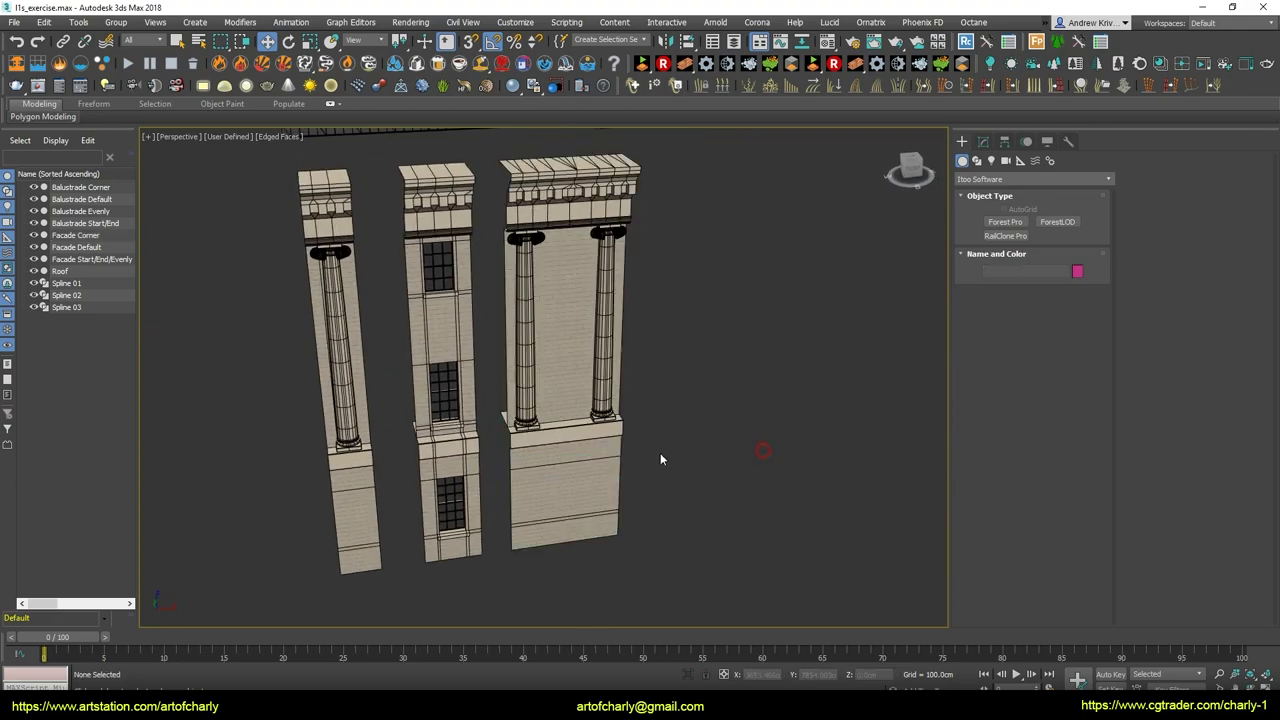
pyautogui.click(592, 452)
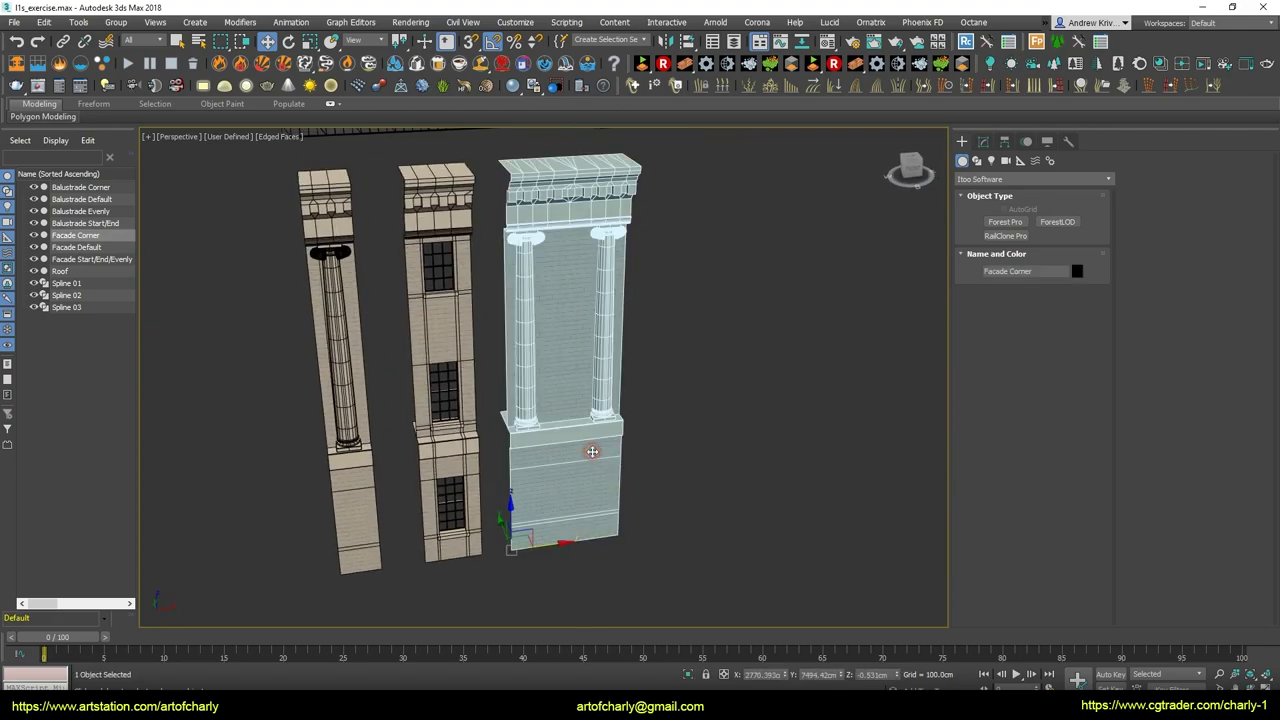
# Try to rotate only the pivot of the Facade Corner segment at its base corner
pyautogui.click(1004, 143)
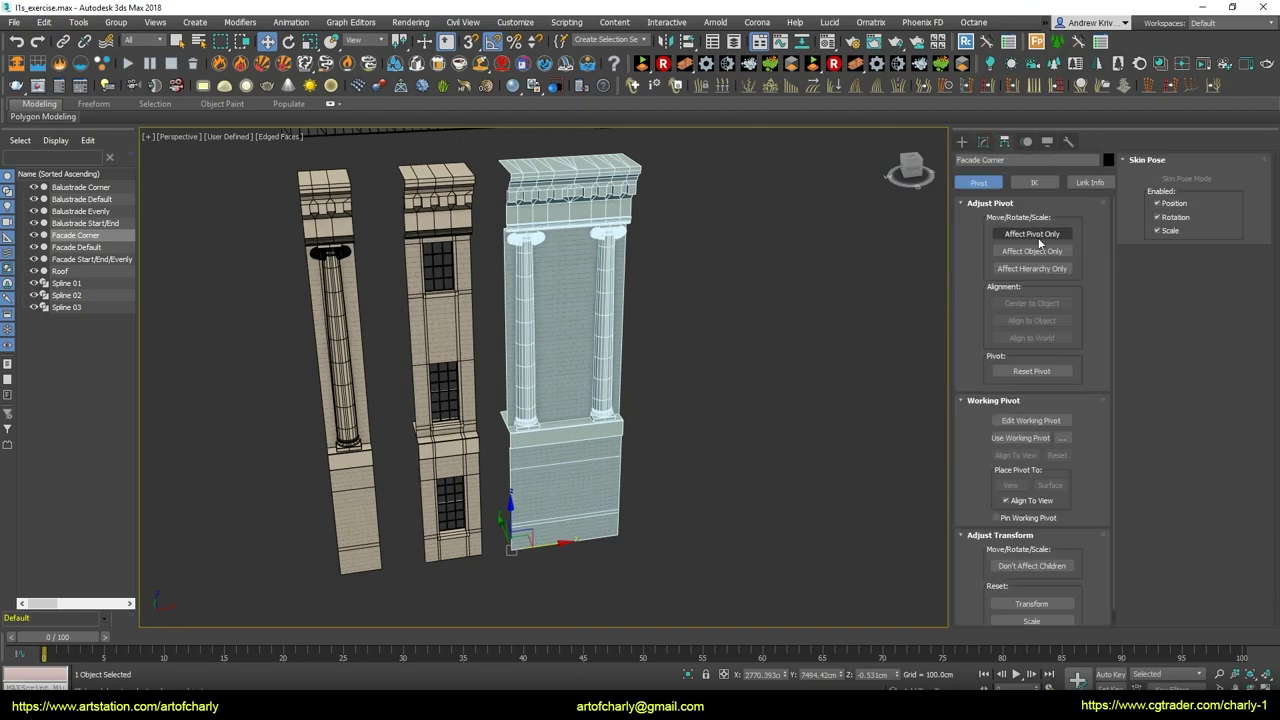
pyautogui.click(1035, 234)
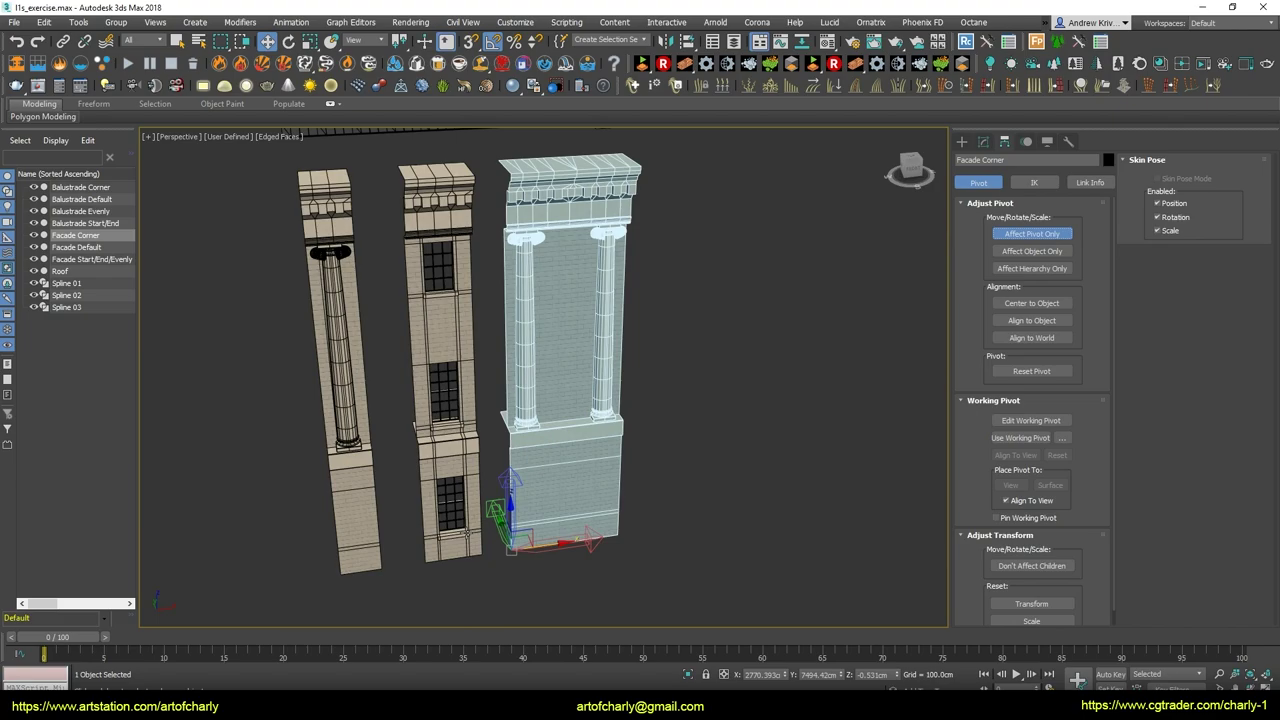
pyautogui.scroll(5, 520, 514)
pyautogui.press('e')
pyautogui.moveTo(501, 515); pyautogui.dragTo(545, 520)
pyautogui.hotkey('ctrl', 'z')
pyautogui.keyDown('alt'); pyautogui.moveTo(584, 524); pyautogui.dragTo(540, 494, button='middle'); pyautogui.keyUp('alt')
pyautogui.keyDown('alt'); pyautogui.moveTo(872, 424); pyautogui.dragTo(463, 449, button='middle'); pyautogui.keyUp('alt')
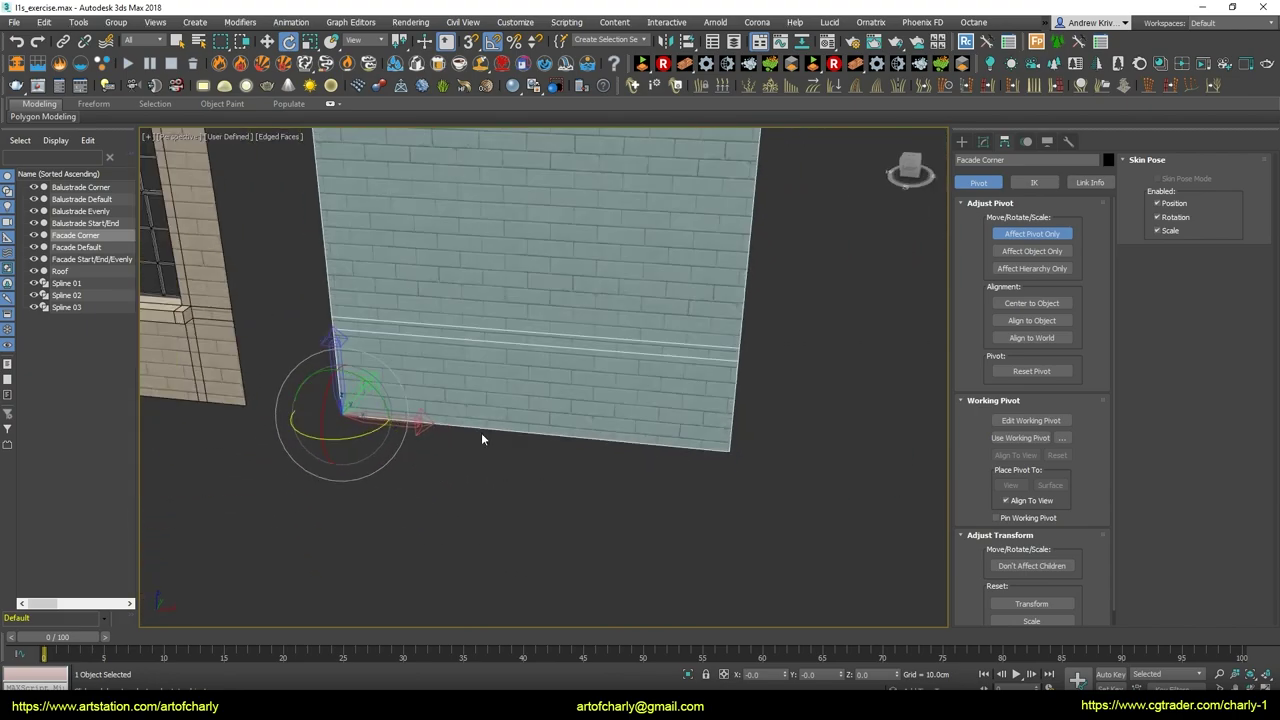
pyautogui.moveTo(382, 441)
pyautogui.keyDown('alt'); pyautogui.mouseDown(button='middle')
pyautogui.moveTo(394, 437)
pyautogui.moveTo(363, 449)
pyautogui.mouseUp(button='middle'); pyautogui.keyUp('alt')
pyautogui.moveTo(363, 449); pyautogui.dragTo(446, 443)
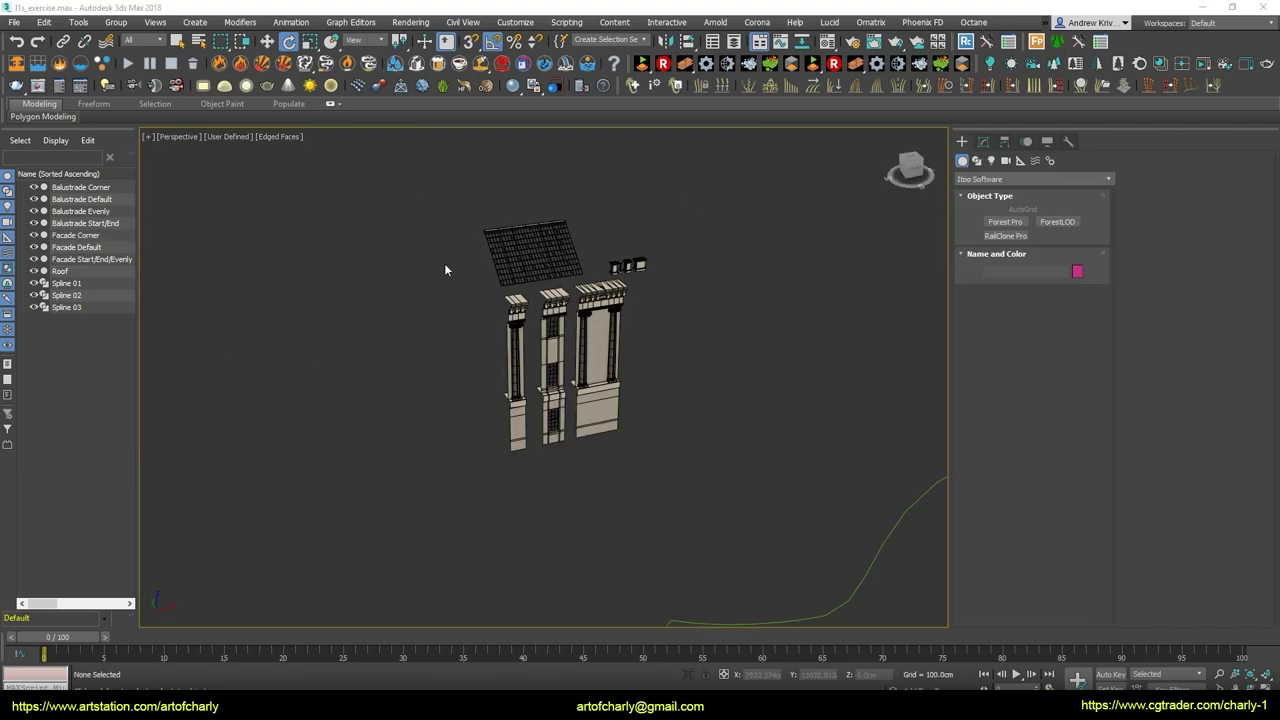
# Create a RailClone object in front of the facade segments and show its editable parameters
pyautogui.click(1005, 235)
pyautogui.moveTo(416, 518); pyautogui.dragTo(585, 521)
pyautogui.press('w')
pyautogui.keyDown('alt'); pyautogui.moveTo(610, 436); pyautogui.dragTo(669, 396, button='middle'); pyautogui.keyUp('alt')
pyautogui.click(985, 144)
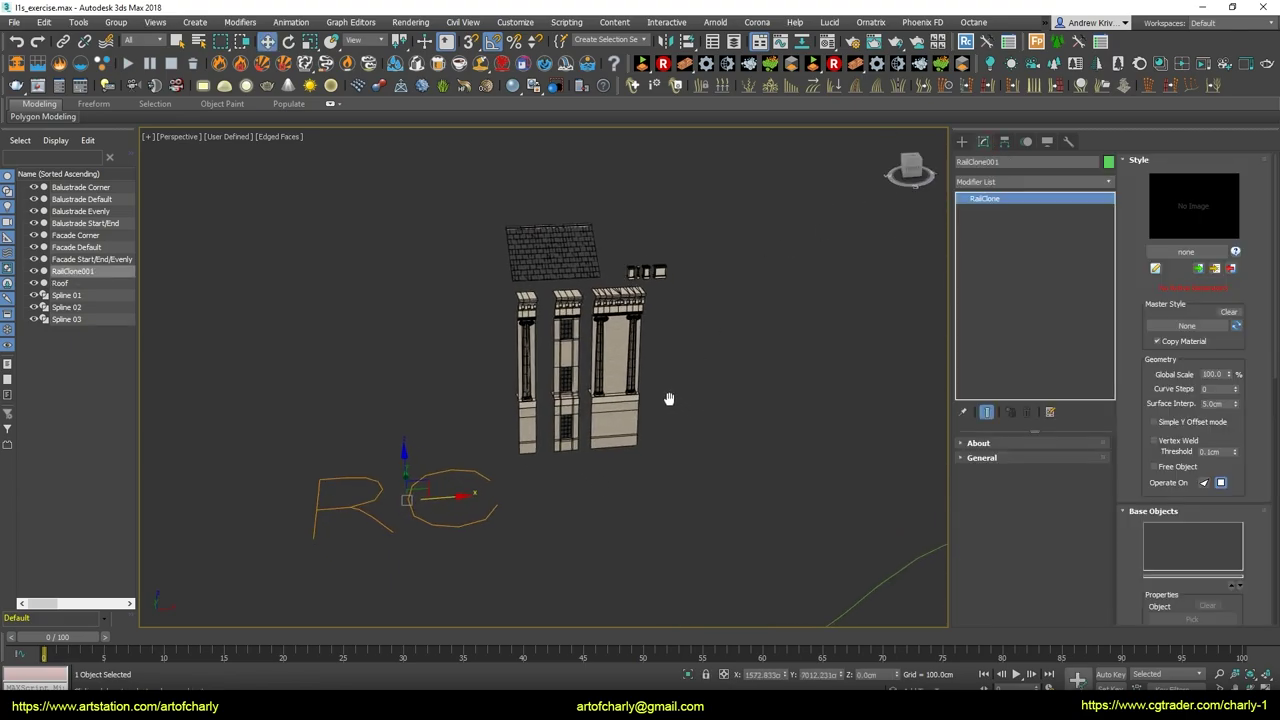
# Open the Style Editor for the RailClone object and look through its available items and macros
pyautogui.click(1155, 268)
pyautogui.moveTo(400, 102); pyautogui.dragTo(484, 108)
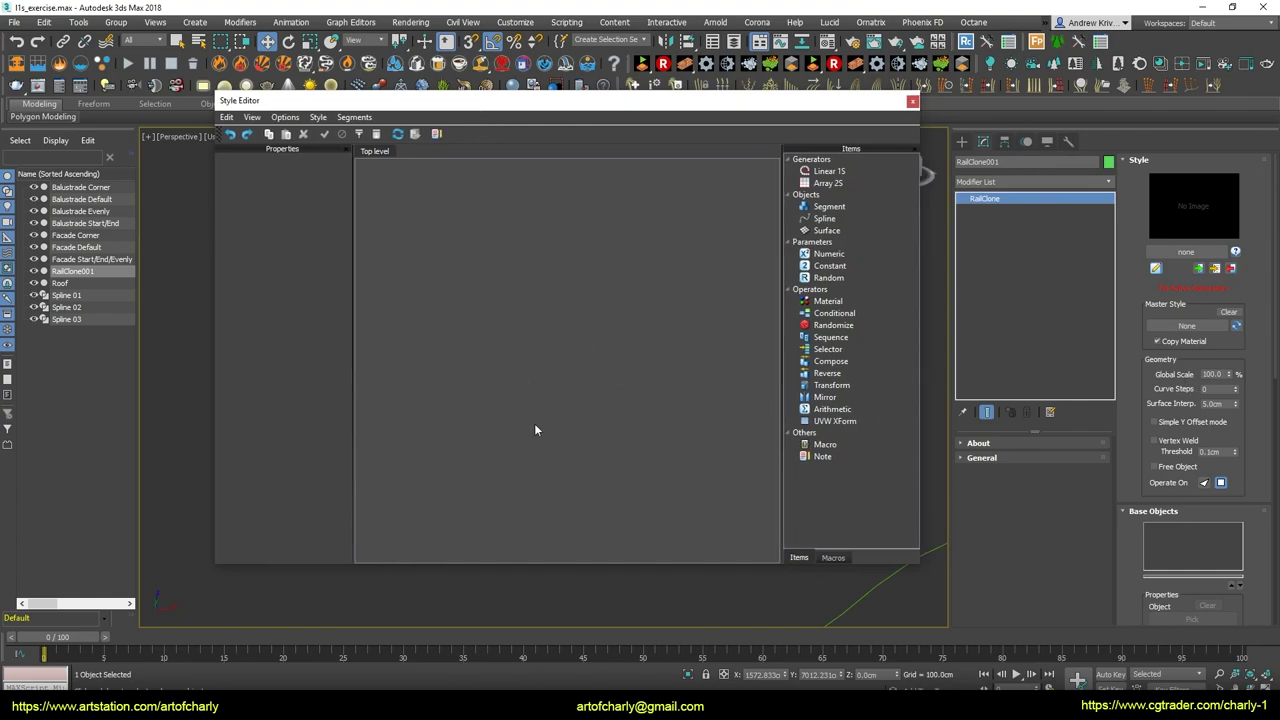
pyautogui.click(1048, 253)
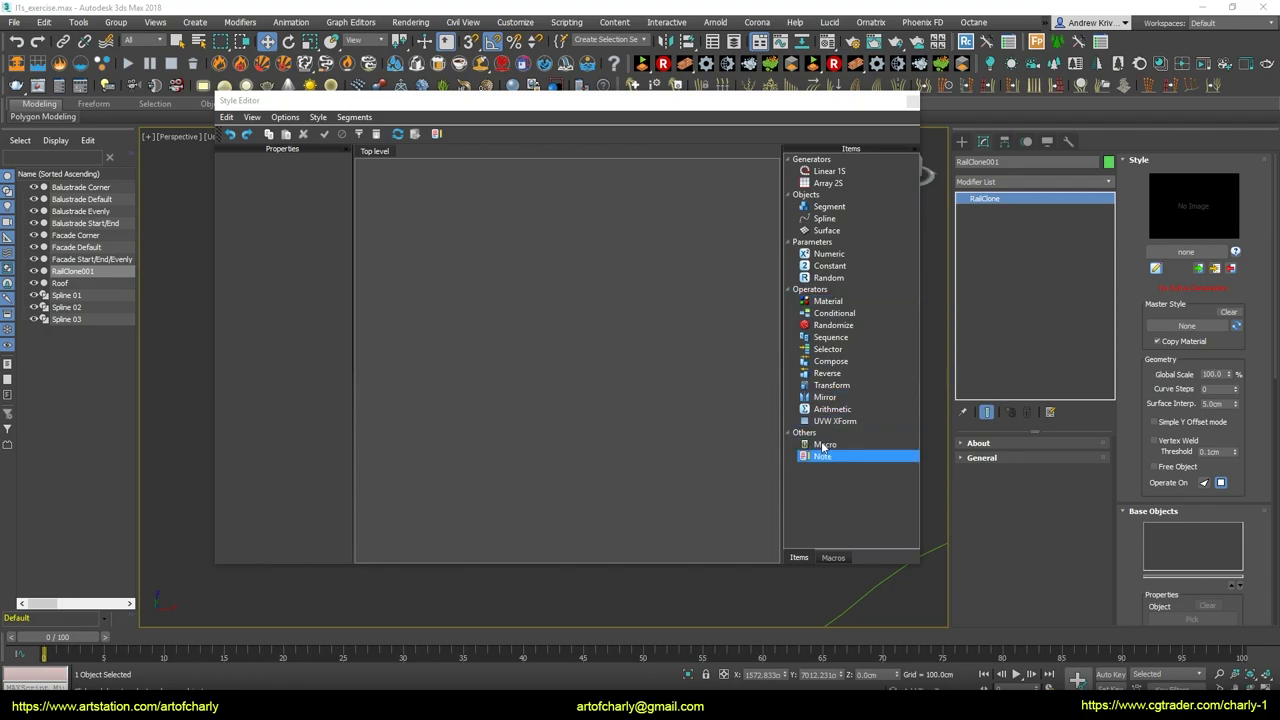
pyautogui.click(831, 557)
pyautogui.click(799, 557)
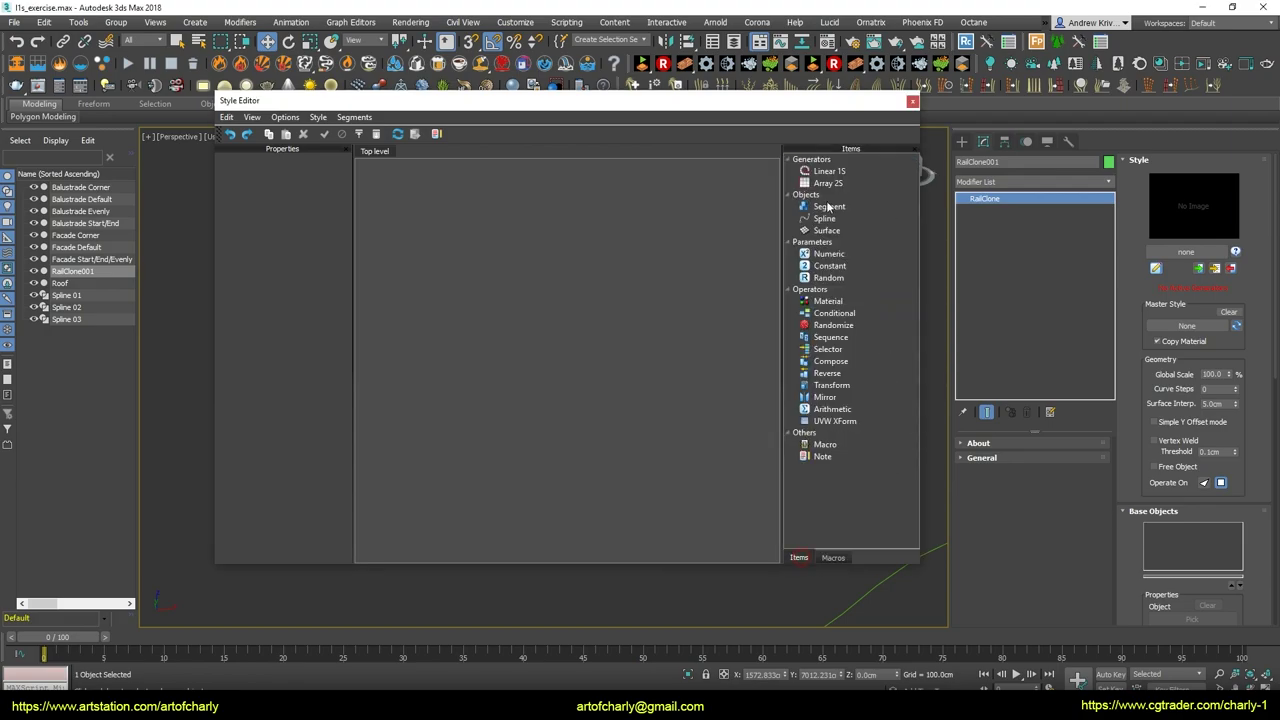
# Try out a Linear 1S and an Array 2S generator in the graph and delete both nodes
pyautogui.moveTo(827, 174); pyautogui.dragTo(514, 240)
pyautogui.moveTo(815, 183); pyautogui.dragTo(600, 268)
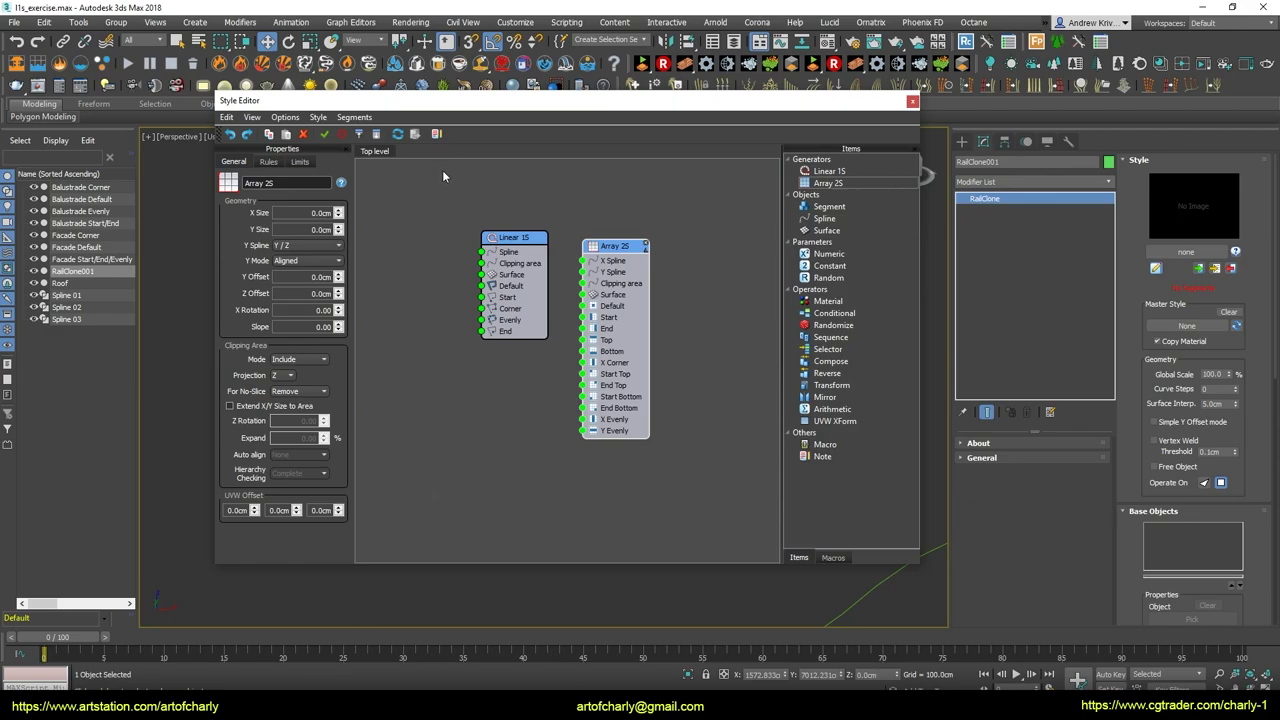
pyautogui.moveTo(440, 194); pyautogui.dragTo(680, 529)
pyautogui.moveTo(435, 181); pyautogui.dragTo(712, 512)
pyautogui.moveTo(478, 240); pyautogui.dragTo(701, 516)
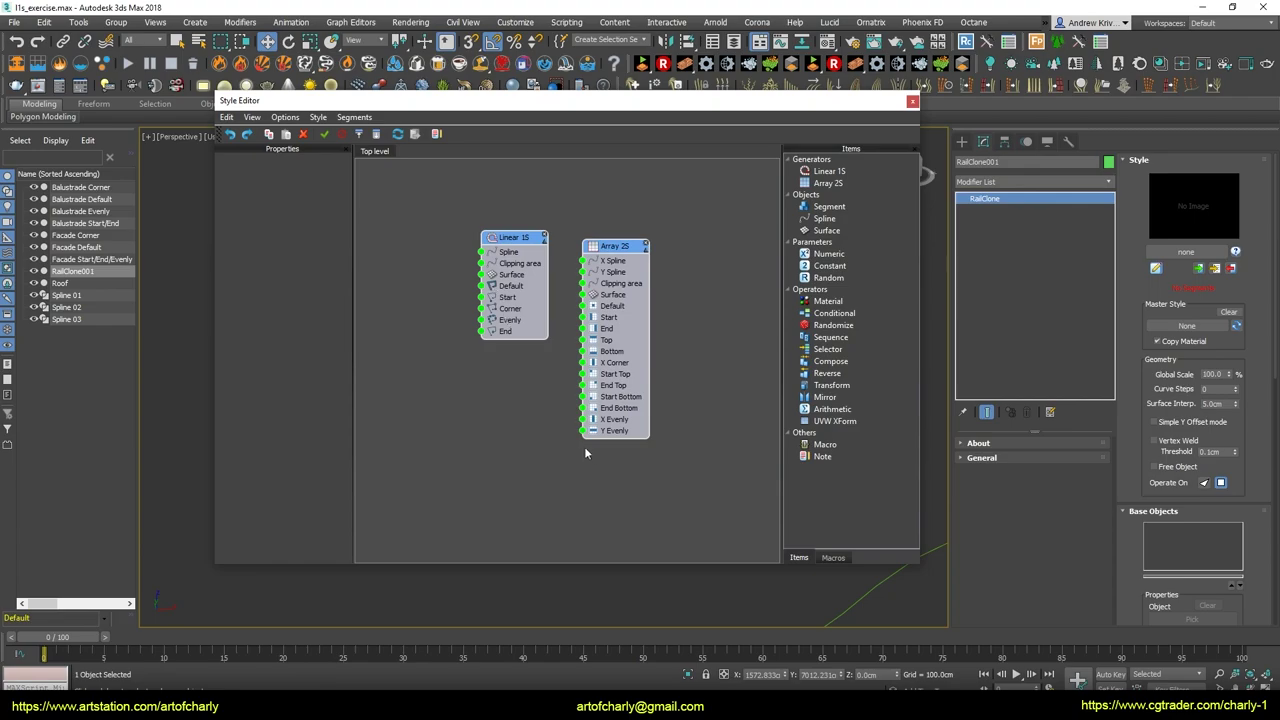
pyautogui.press('Delete')
# Add a Linear 1S generator to the graph and try renaming it as dasdas
pyautogui.moveTo(828, 171); pyautogui.dragTo(556, 304)
pyautogui.click(556, 302)
pyautogui.rightClick(553, 305)
pyautogui.click(226, 166)
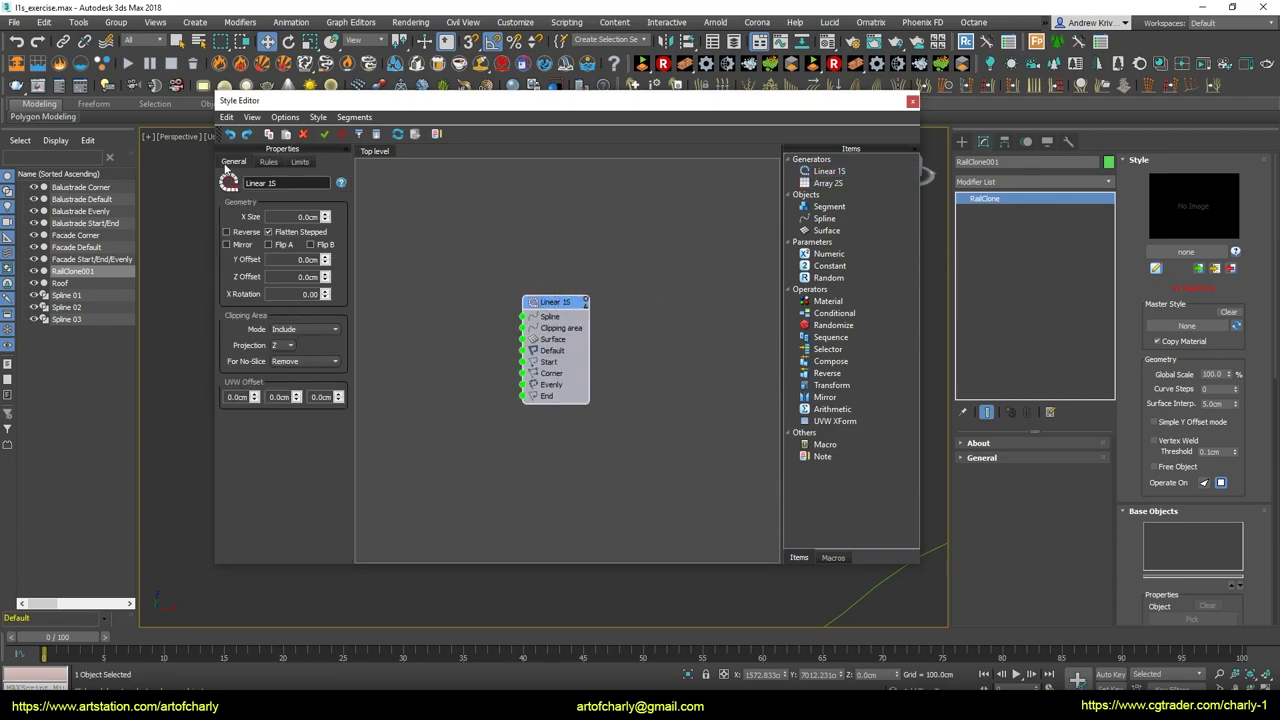
pyautogui.doubleClick(289, 183)
pyautogui.write('dasdas')
pyautogui.click(487, 215)
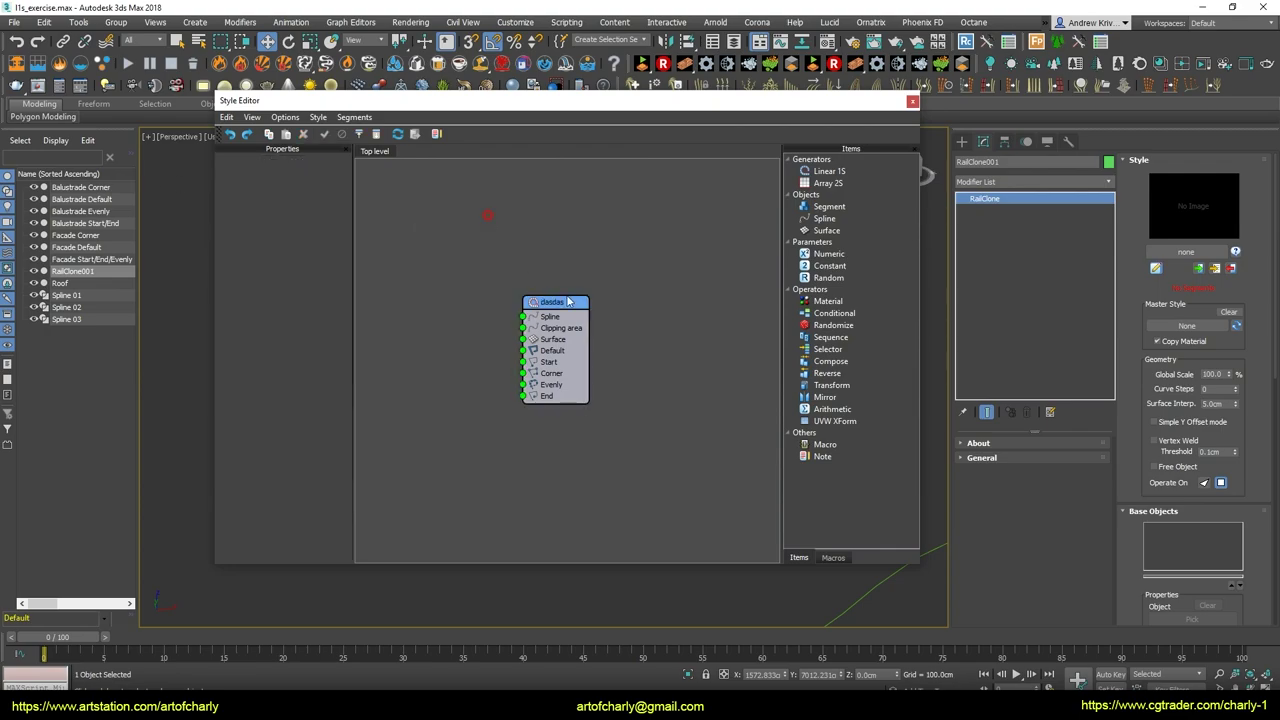
pyautogui.click(557, 307)
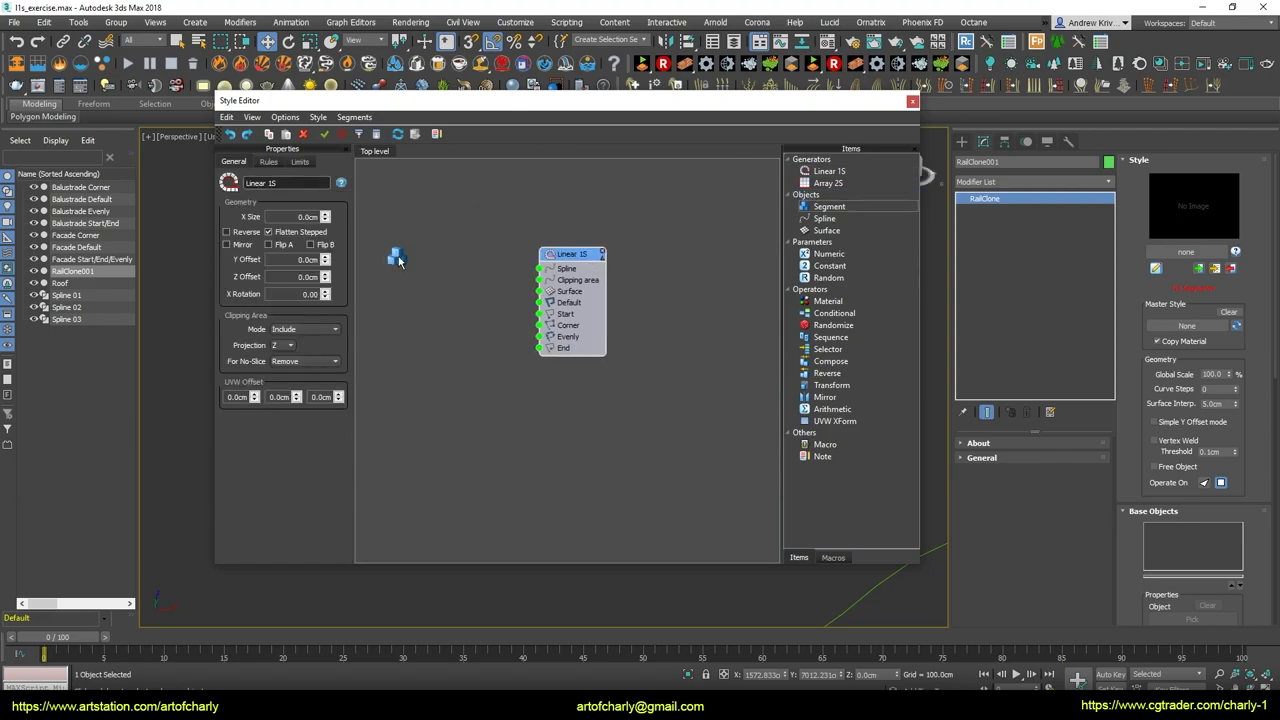
# Add a Segment and a Spline node and connect them to the Default and Spline inputs of Linear 1S
pyautogui.moveTo(397, 251); pyautogui.dragTo(402, 259)
pyautogui.moveTo(493, 297); pyautogui.dragTo(524, 268)
pyautogui.moveTo(426, 259); pyautogui.dragTo(543, 252)
pyautogui.moveTo(454, 266); pyautogui.dragTo(428, 265)
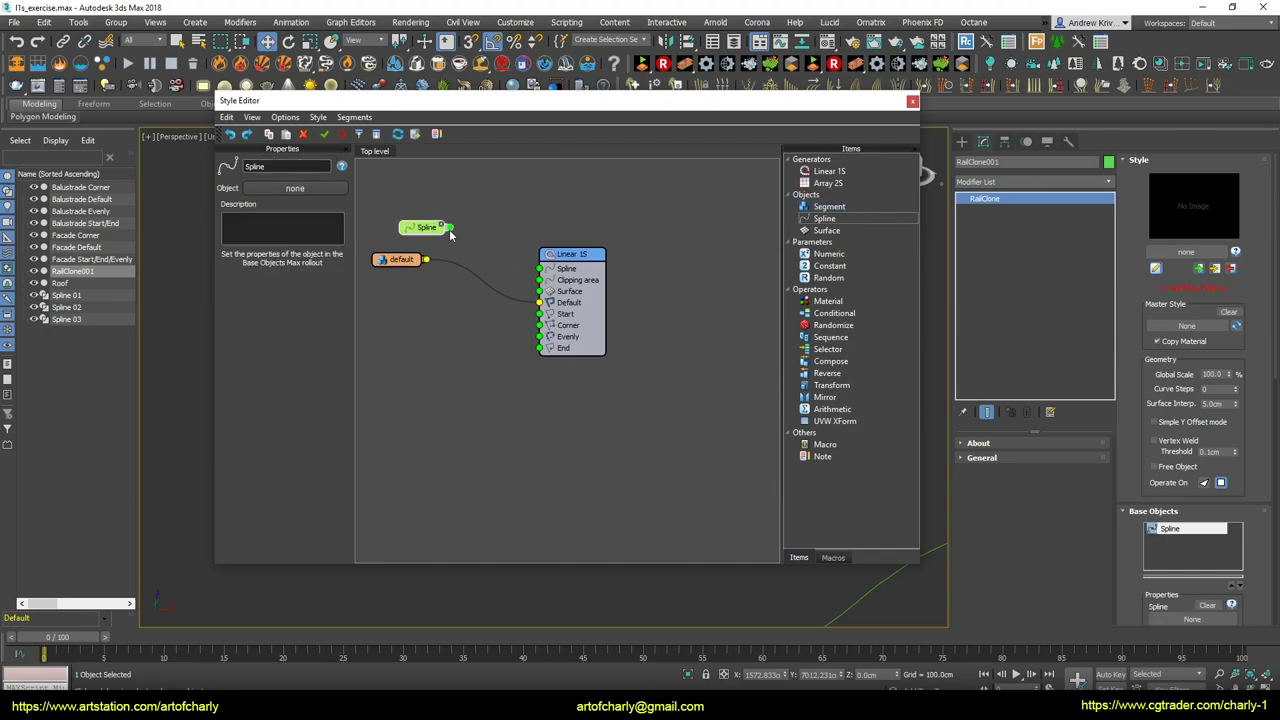
pyautogui.moveTo(450, 228); pyautogui.dragTo(551, 281)
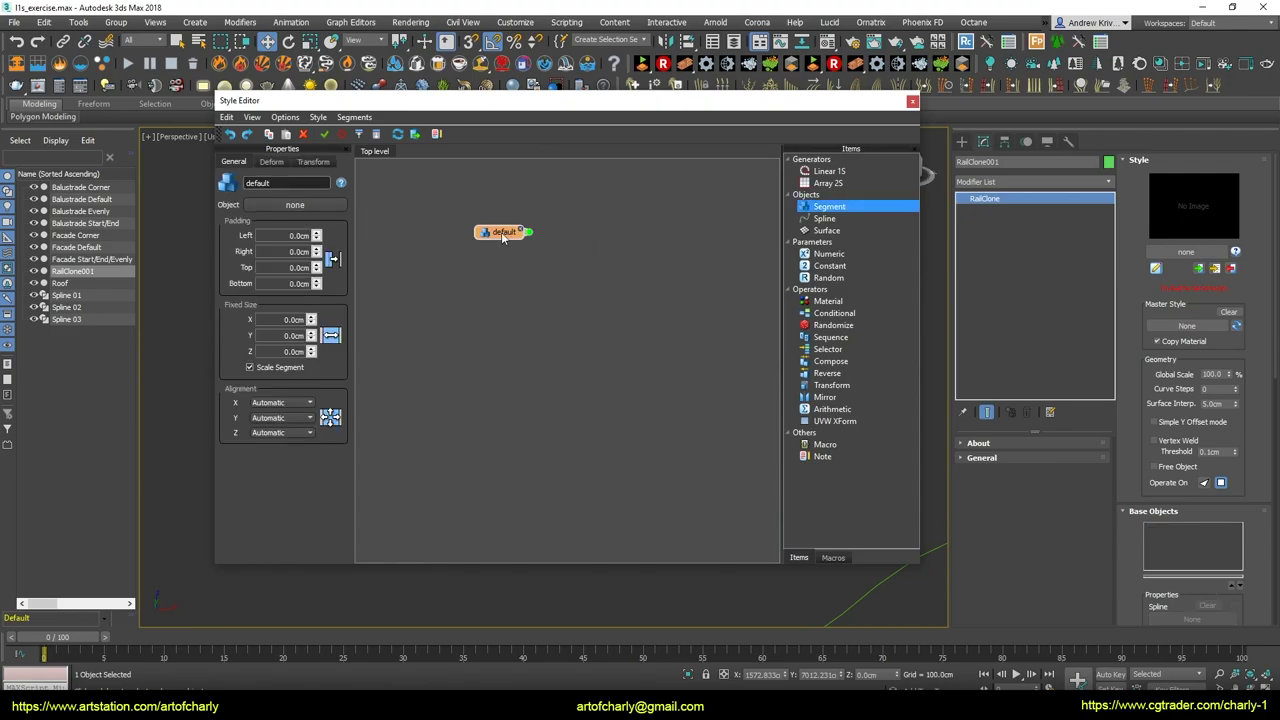
# Duplicate the default Segment node three times in the otherwise empty graph
pyautogui.rightClick(504, 237)
pyautogui.click(548, 302)
pyautogui.rightClick(507, 289)
pyautogui.click(556, 362)
pyautogui.rightClick(533, 347)
pyautogui.click(570, 419)
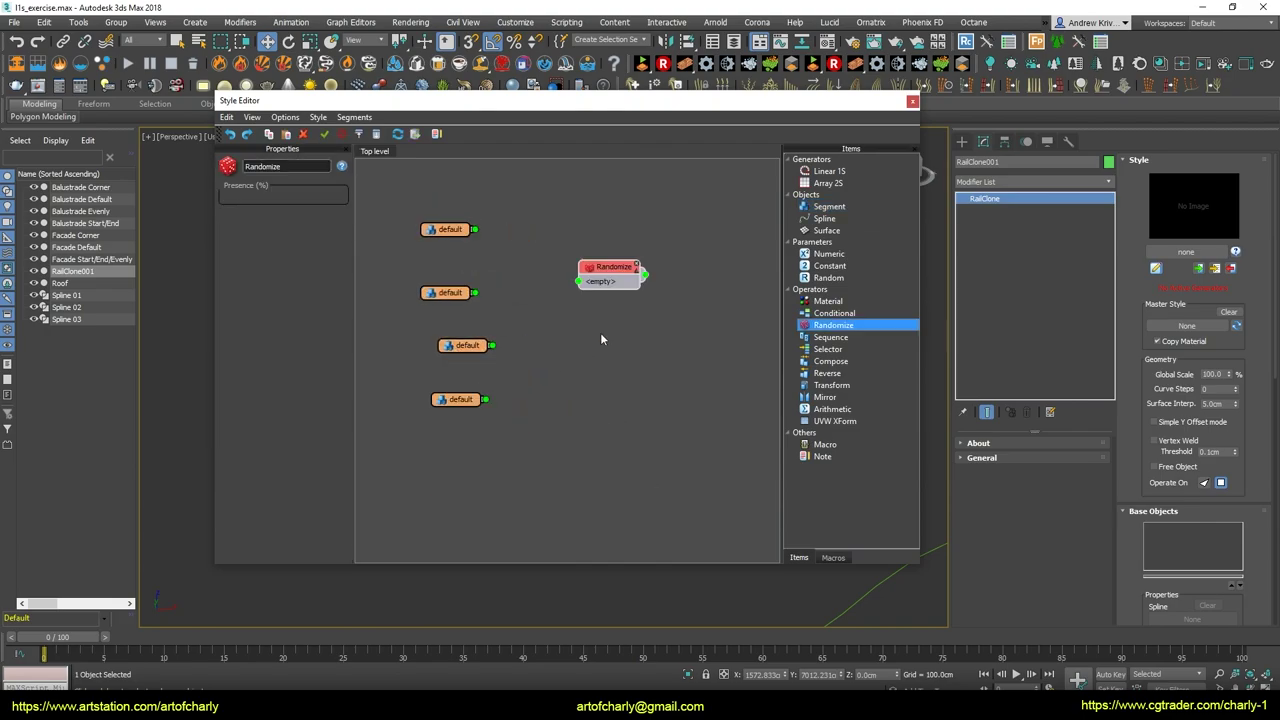
# Stack the four default Segment nodes beside the Randomize operator and connect them to it together
pyautogui.moveTo(612, 267); pyautogui.dragTo(660, 281)
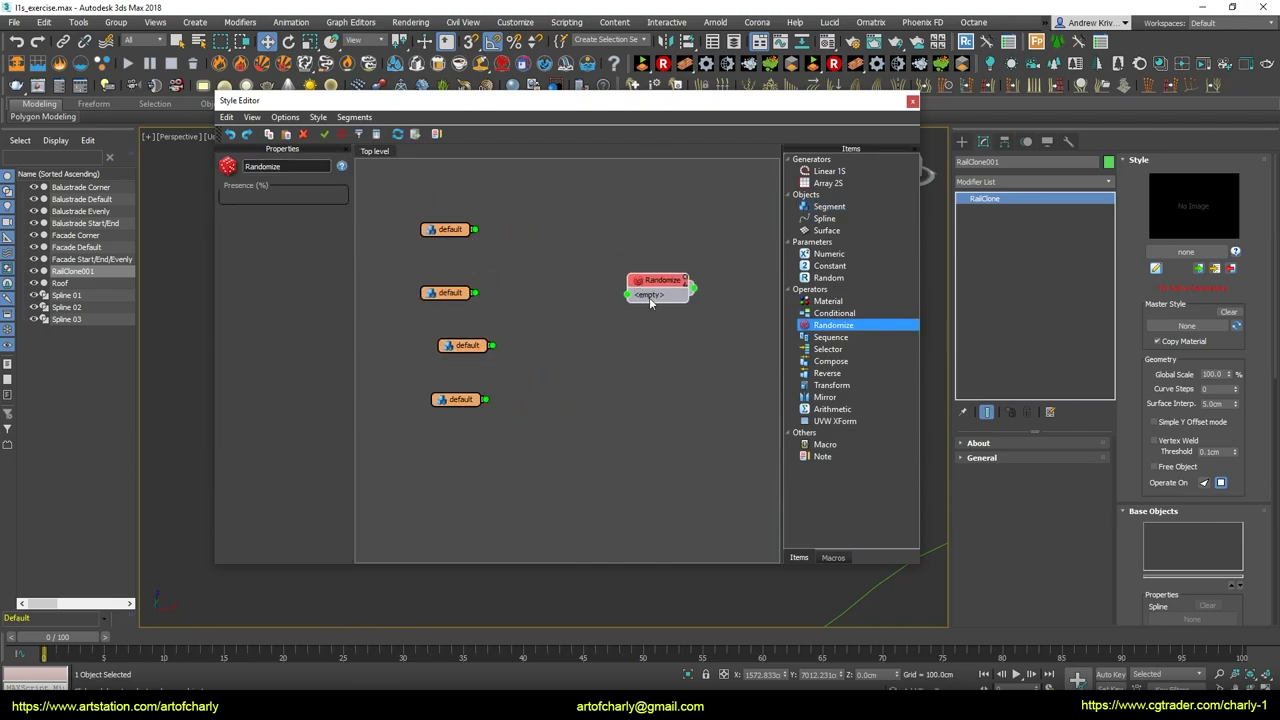
pyautogui.moveTo(449, 292); pyautogui.dragTo(447, 261)
pyautogui.moveTo(456, 342); pyautogui.dragTo(441, 282)
pyautogui.moveTo(455, 397); pyautogui.dragTo(448, 322)
pyautogui.moveTo(411, 195); pyautogui.dragTo(491, 407)
pyautogui.moveTo(475, 230); pyautogui.dragTo(628, 300)
# Delete the Segment nodes and the Randomize operator from the graph
pyautogui.click(633, 427)
pyautogui.moveTo(410, 199); pyautogui.dragTo(782, 476)
pyautogui.press('Delete')
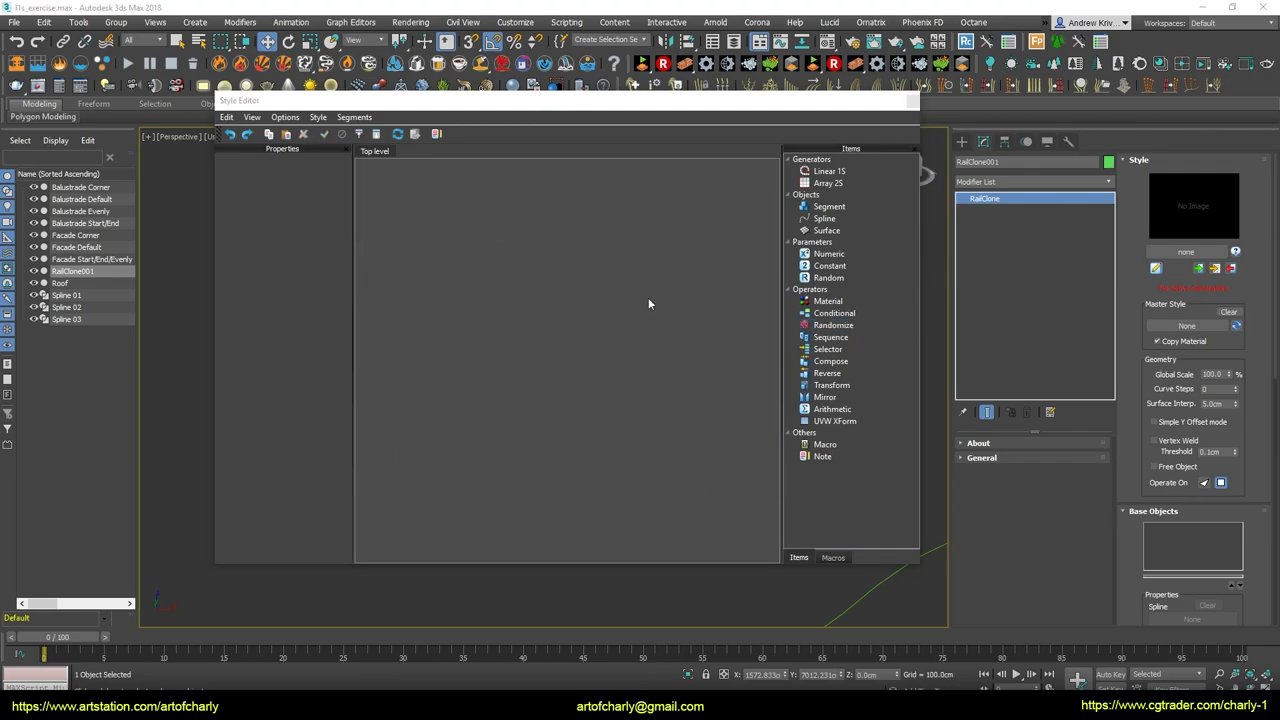
# Add a Segment and a Linear 1S generator to the graph and duplicate the Segment node below the original
pyautogui.moveTo(829, 206); pyautogui.dragTo(563, 276)
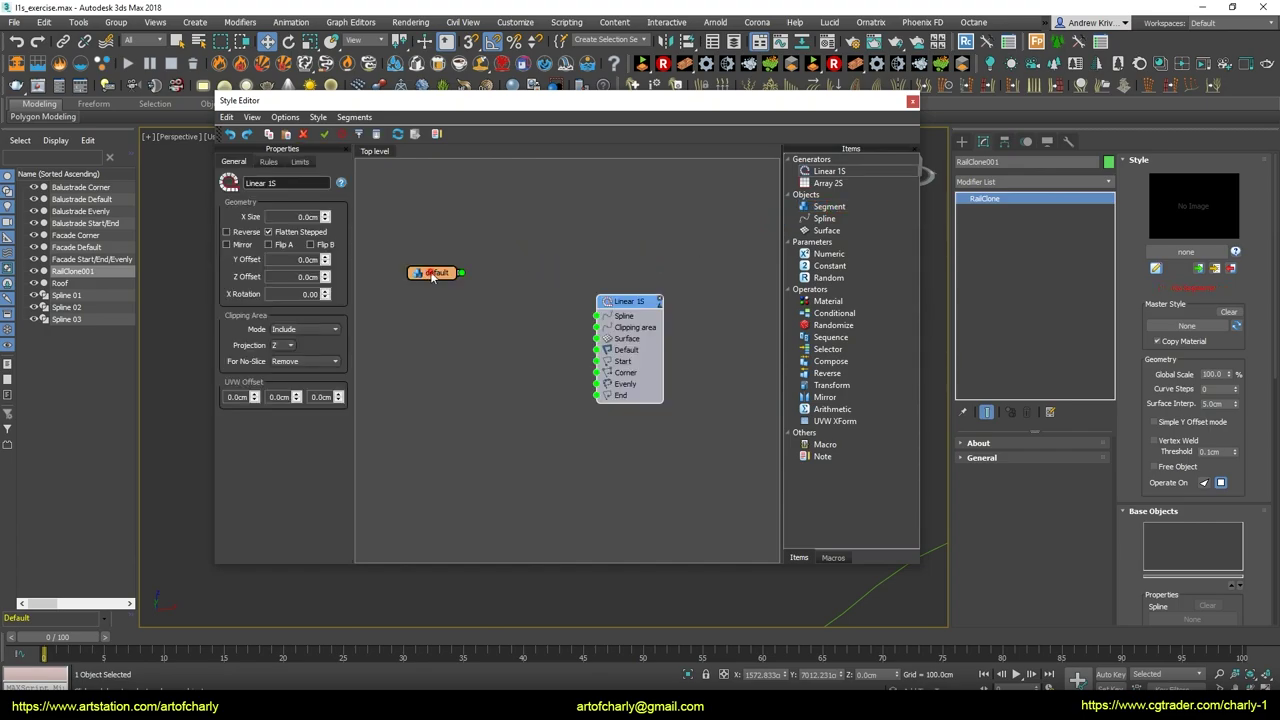
pyautogui.click(430, 271)
pyautogui.rightClick(423, 268)
pyautogui.click(449, 344)
# Connect the lower Segment node to the Start, Corner, Evenly and End inputs of Linear 1S
pyautogui.moveTo(449, 344); pyautogui.dragTo(597, 361)
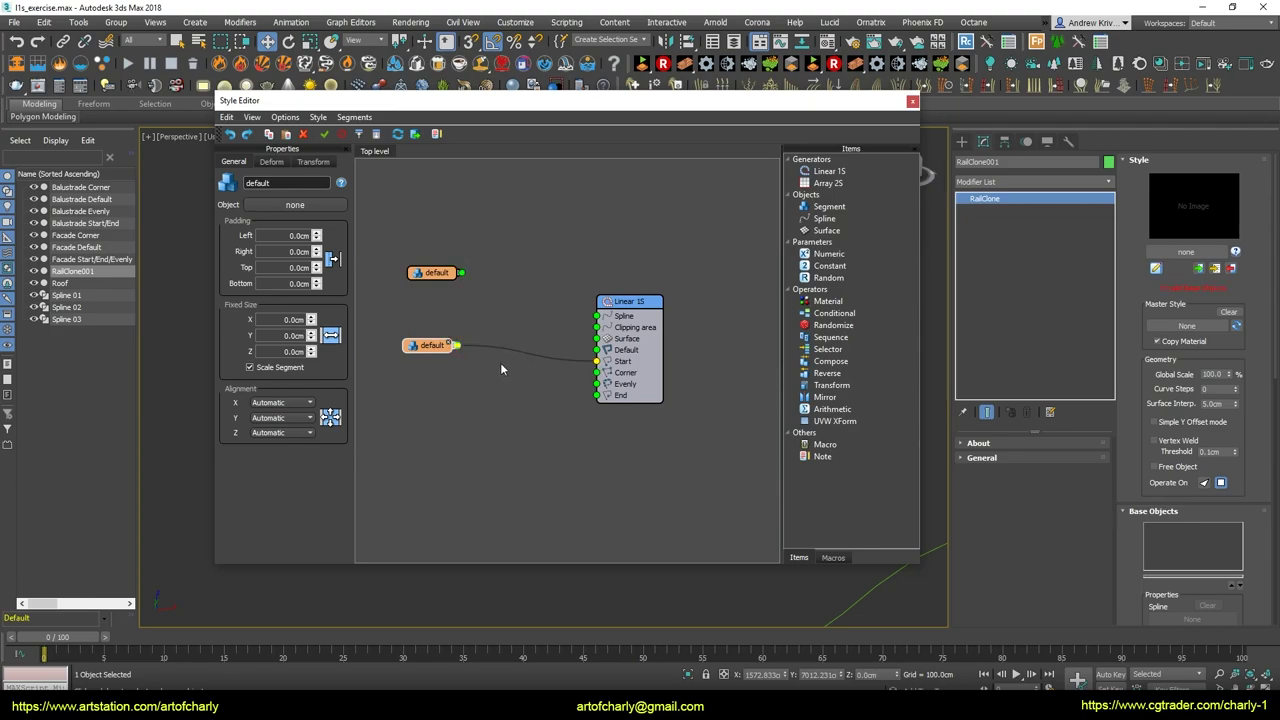
pyautogui.moveTo(458, 346); pyautogui.dragTo(597, 384)
pyautogui.moveTo(458, 346); pyautogui.dragTo(459, 378)
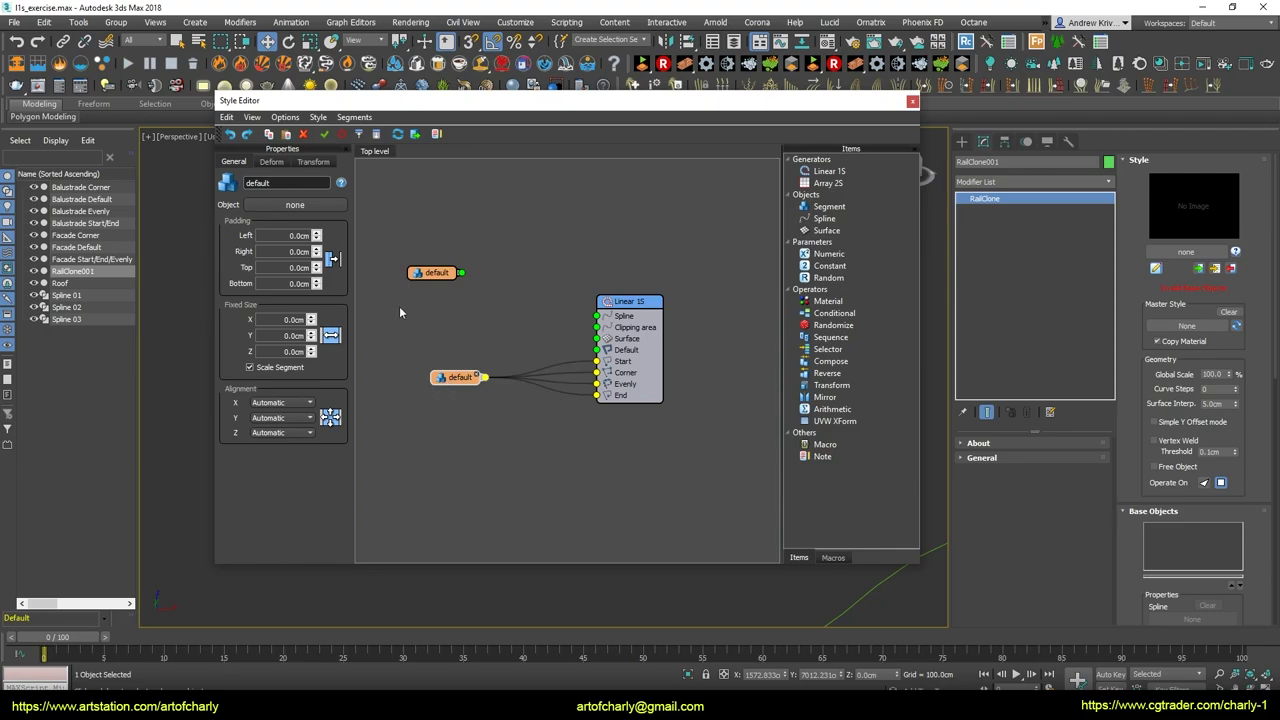
# Transfer all of the lower Segment node's connections to the upper Segment node and realign the nodes
pyautogui.moveTo(432, 276); pyautogui.dragTo(442, 293)
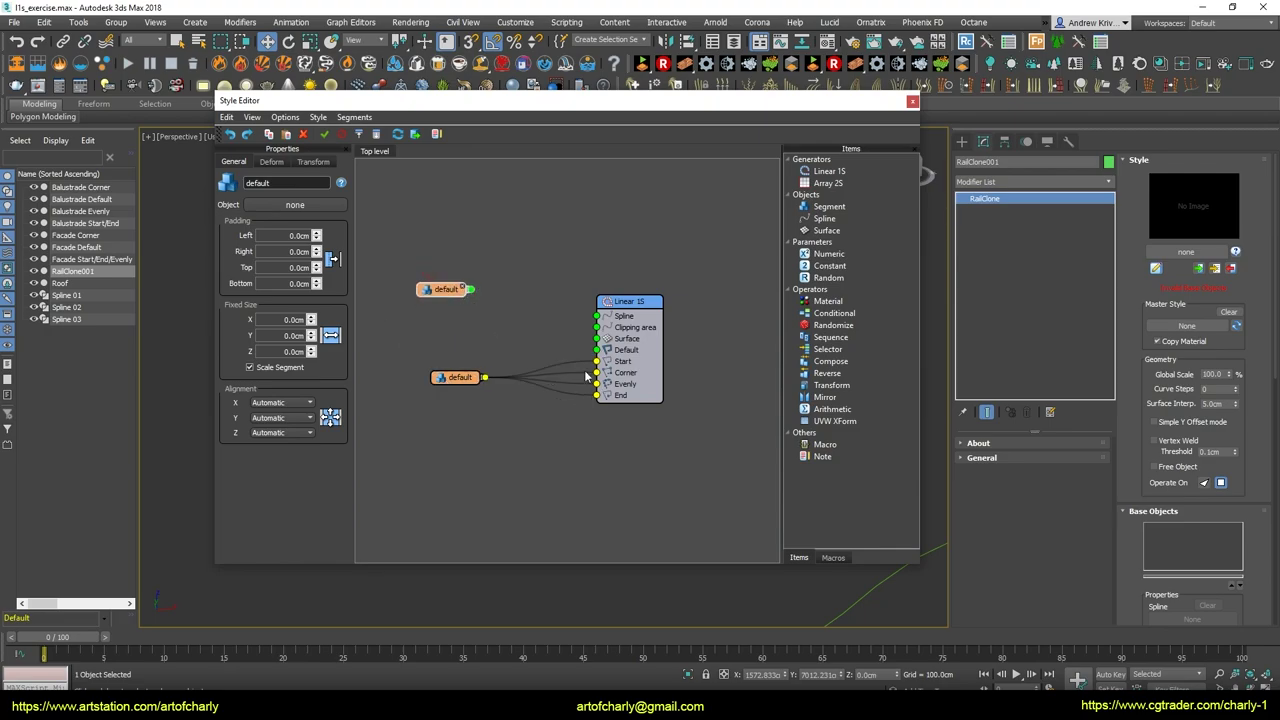
pyautogui.moveTo(456, 382); pyautogui.dragTo(472, 289)
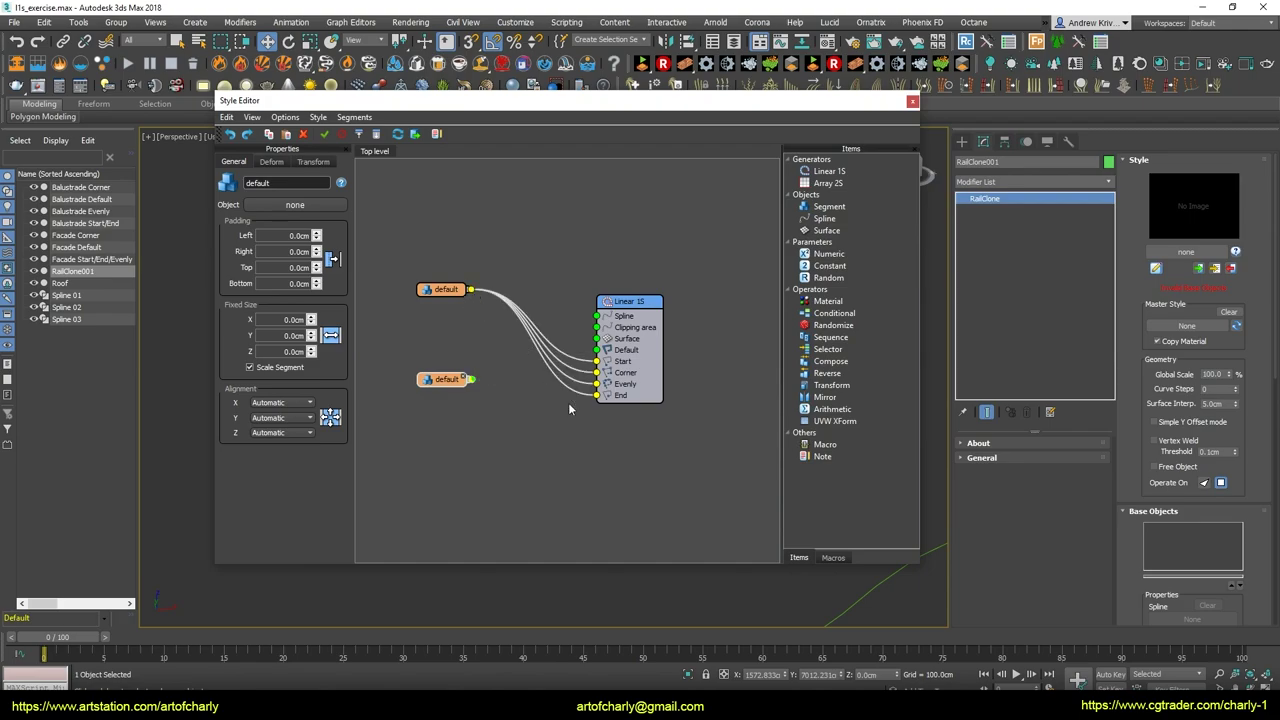
pyautogui.moveTo(435, 295)
pyautogui.mouseDown()
pyautogui.moveTo(435, 277)
pyautogui.moveTo(443, 309)
pyautogui.mouseUp()
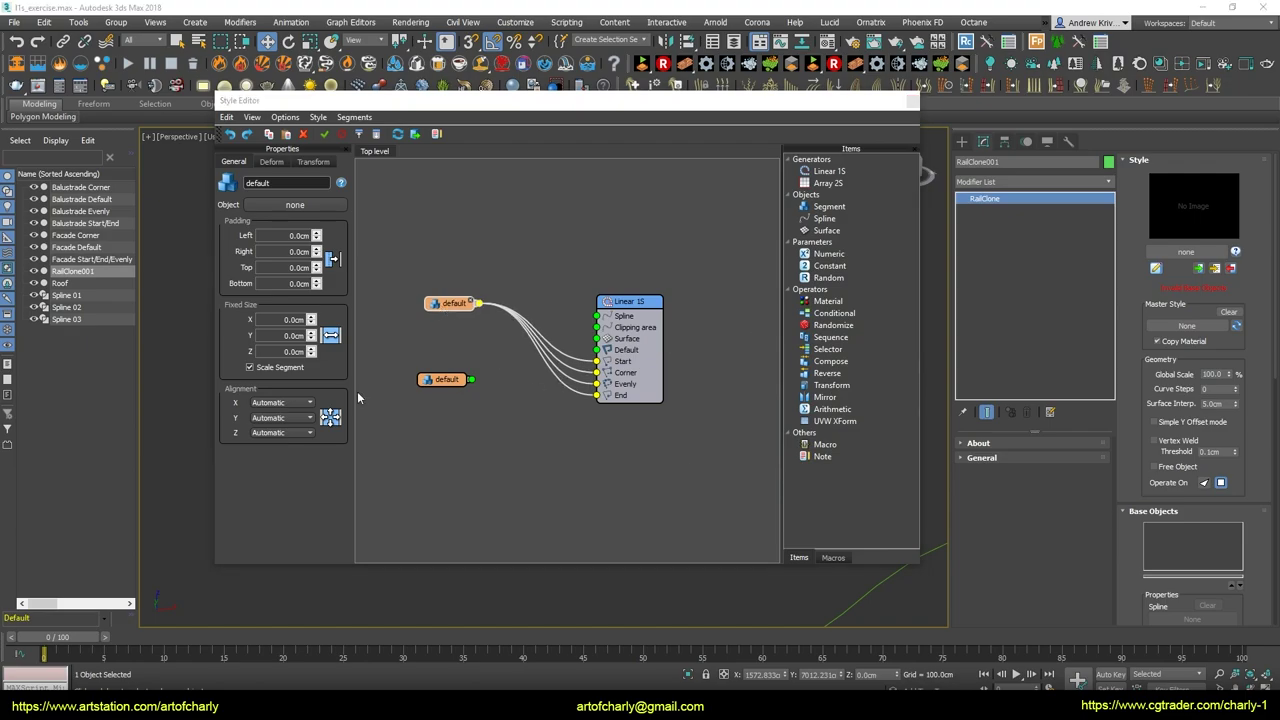
# Select all connections between the upper Segment node and Linear 1S and delete them
pyautogui.click(556, 489)
pyautogui.moveTo(498, 270); pyautogui.dragTo(559, 423)
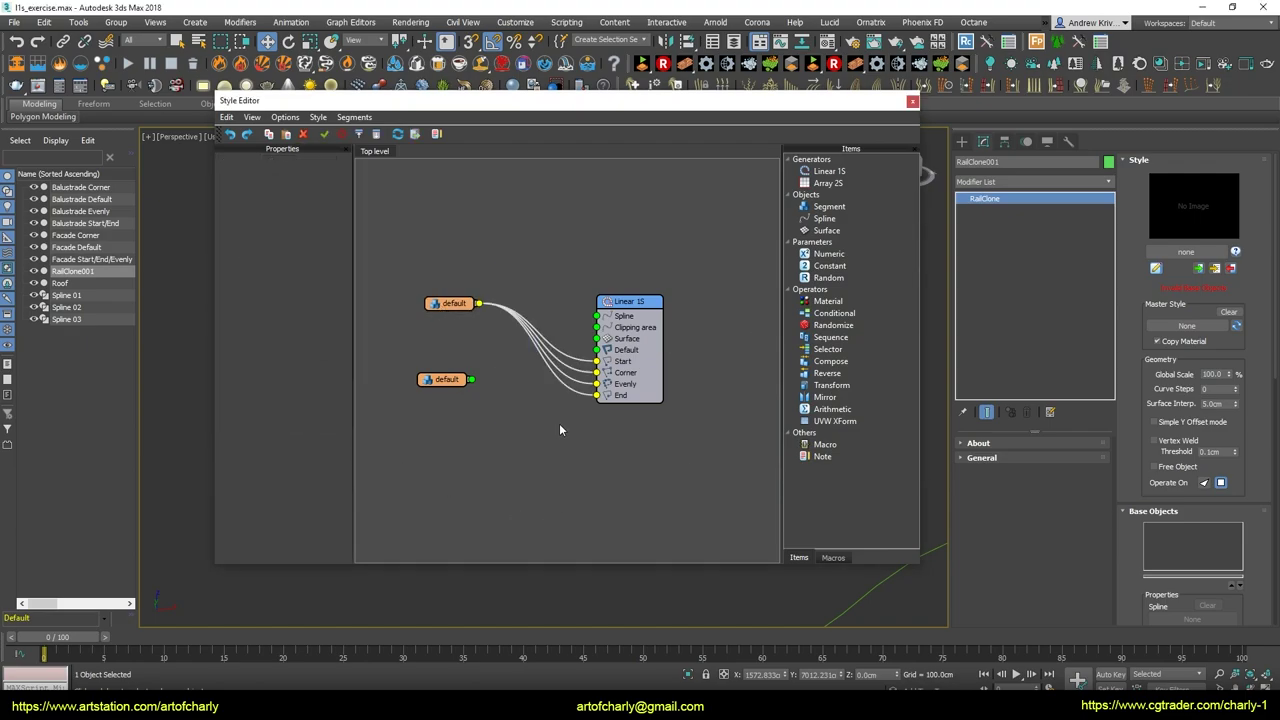
pyautogui.press('Delete')
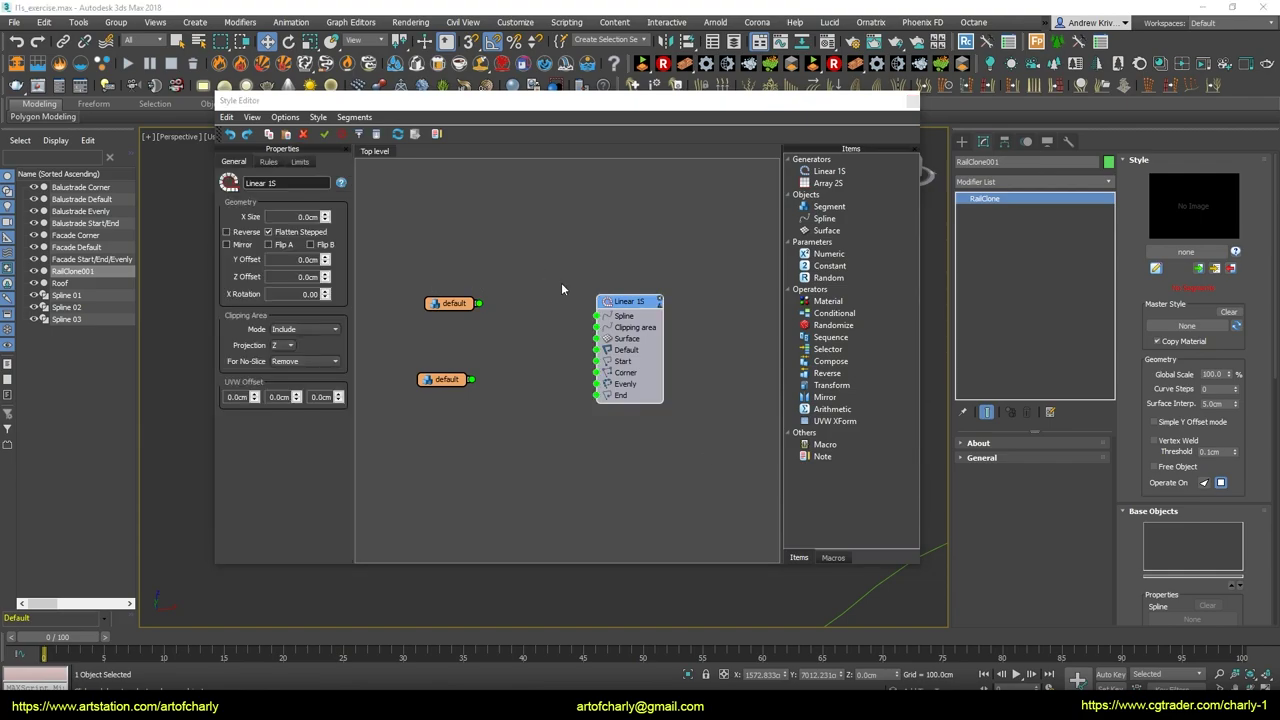
# Connect the upper Segment node to Evenly and the lower one to End, and reposition the Linear 1S node
pyautogui.moveTo(648, 311); pyautogui.dragTo(621, 286)
pyautogui.moveTo(579, 247); pyautogui.dragTo(658, 410)
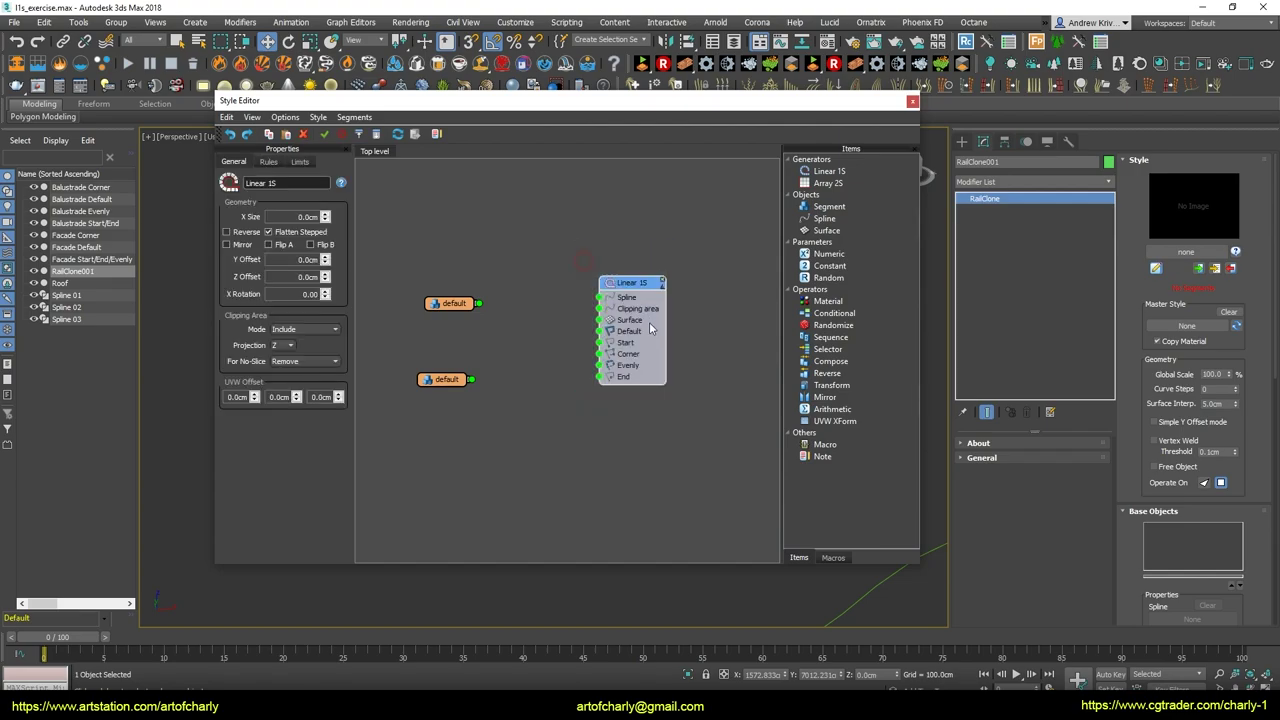
pyautogui.moveTo(625, 285); pyautogui.dragTo(617, 295)
pyautogui.click(655, 297)
pyautogui.click(655, 297)
pyautogui.click(655, 297)
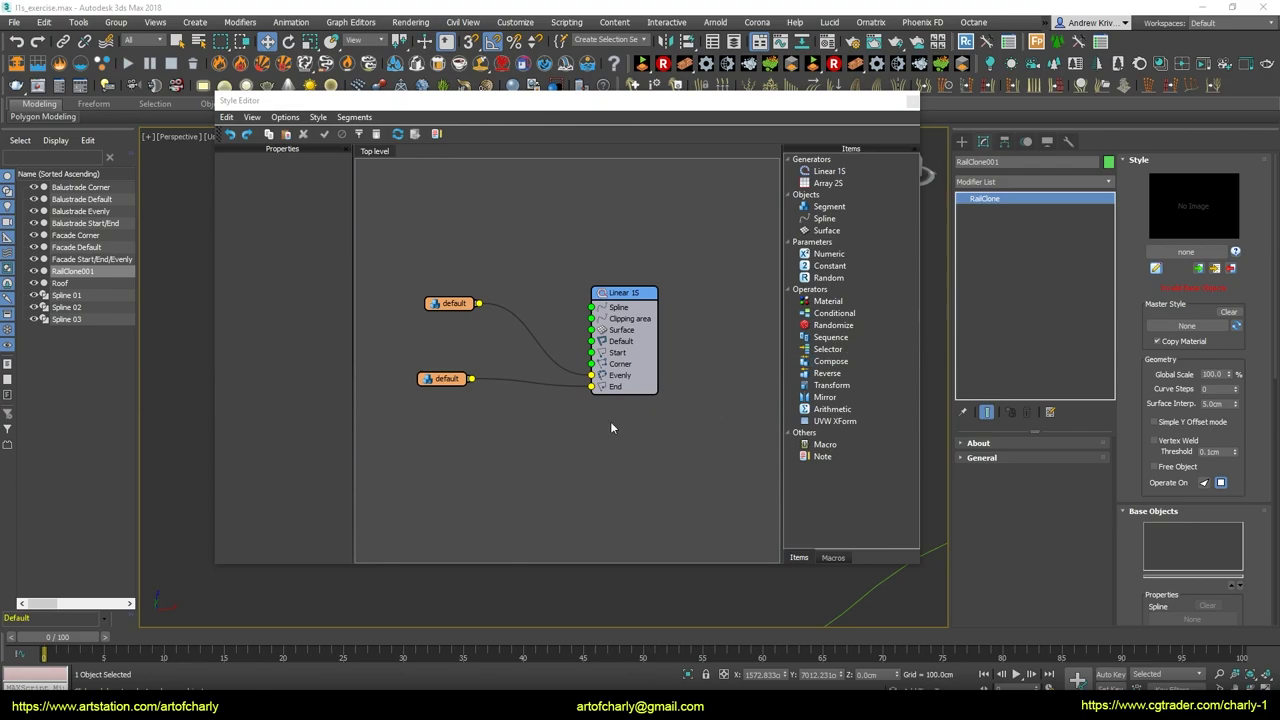
pyautogui.click(540, 475)
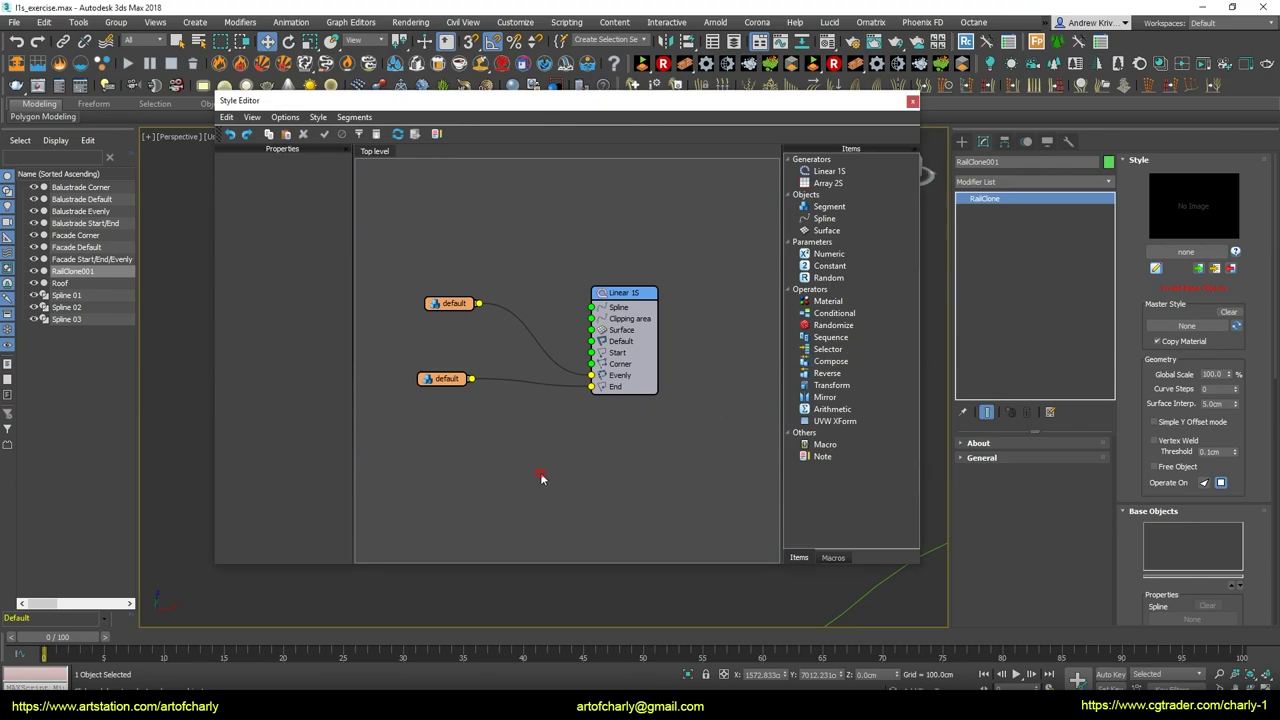
pyautogui.moveTo(629, 293); pyautogui.dragTo(415, 272)
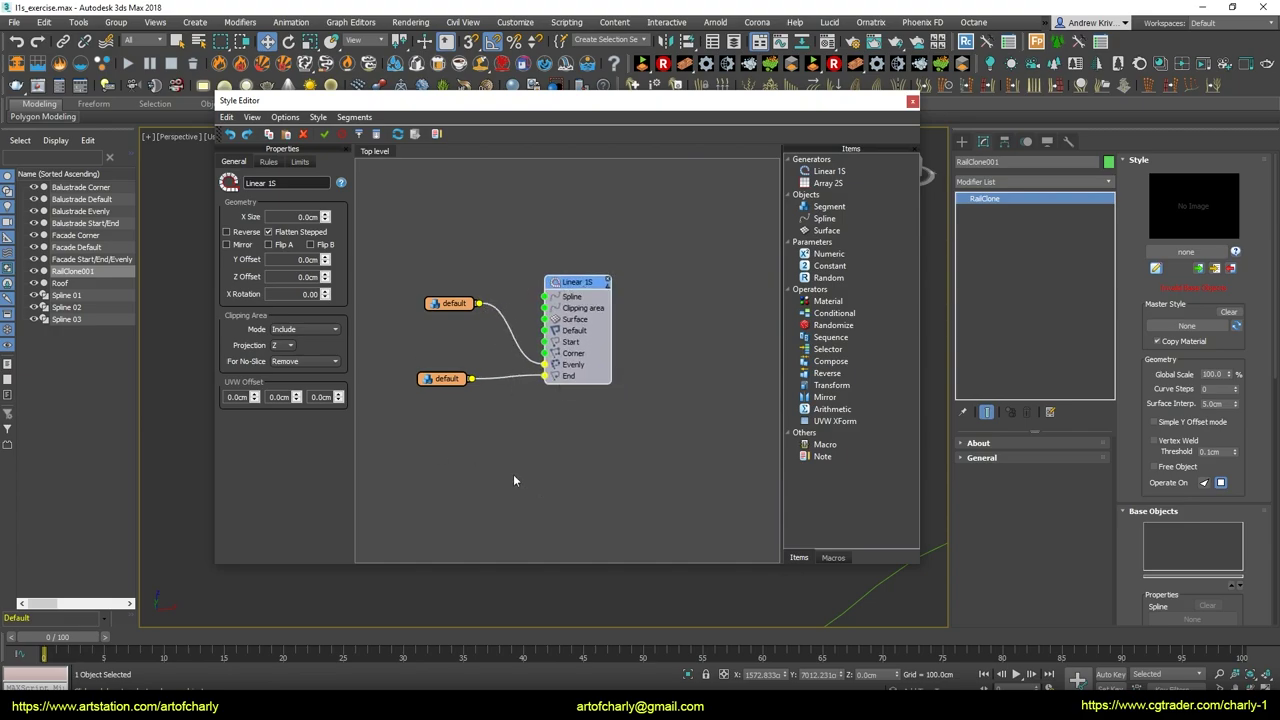
pyautogui.moveTo(554, 284); pyautogui.dragTo(585, 297)
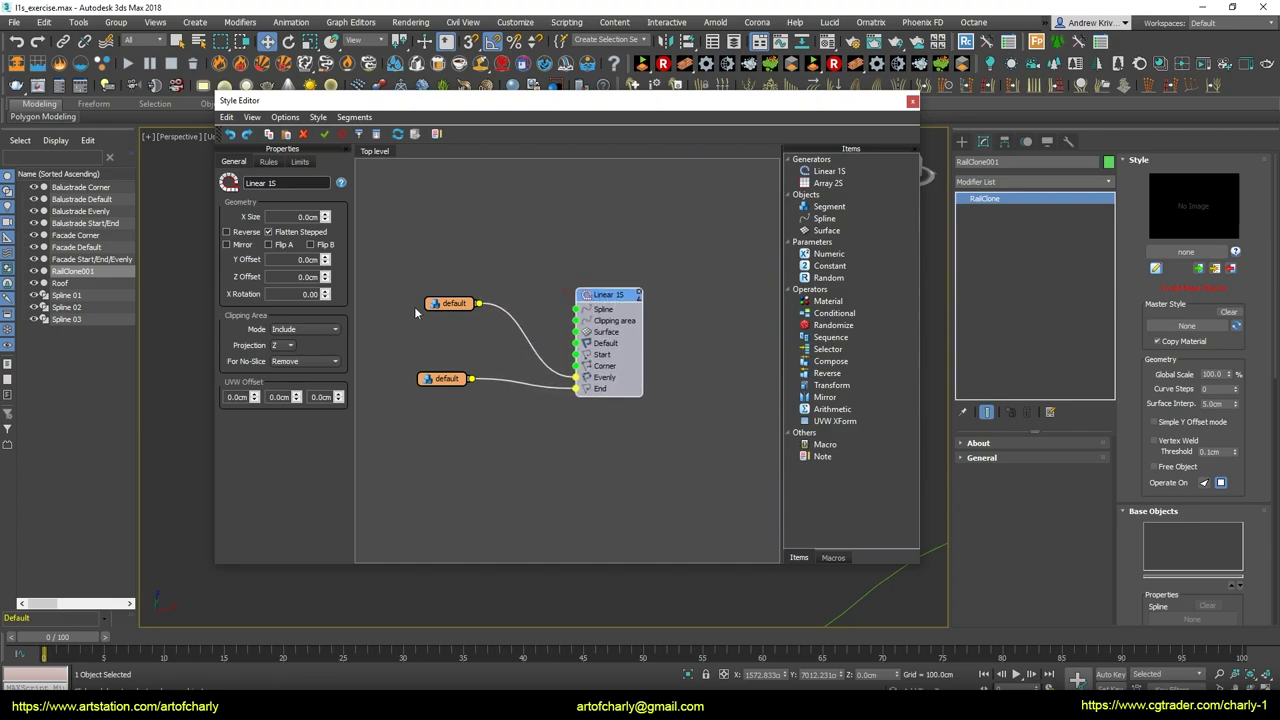
pyautogui.scroll(-1, 530, 371)
pyautogui.scroll(1, 576, 345)
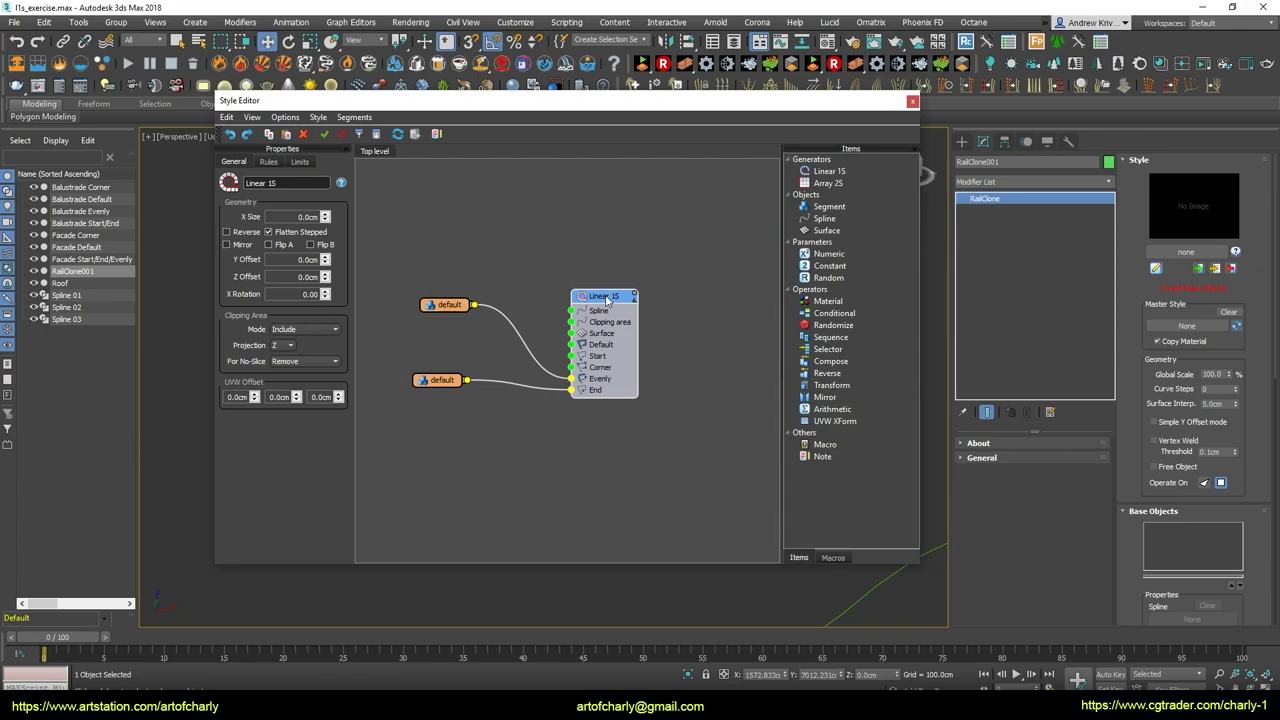
# Empty the node graph and arrange the Style Editor and viewport so the segments and splines can be seen together
pyautogui.doubleClick(606, 300)
pyautogui.moveTo(606, 300); pyautogui.dragTo(573, 221)
pyautogui.moveTo(572, 220); pyautogui.dragTo(580, 418, button='middle')
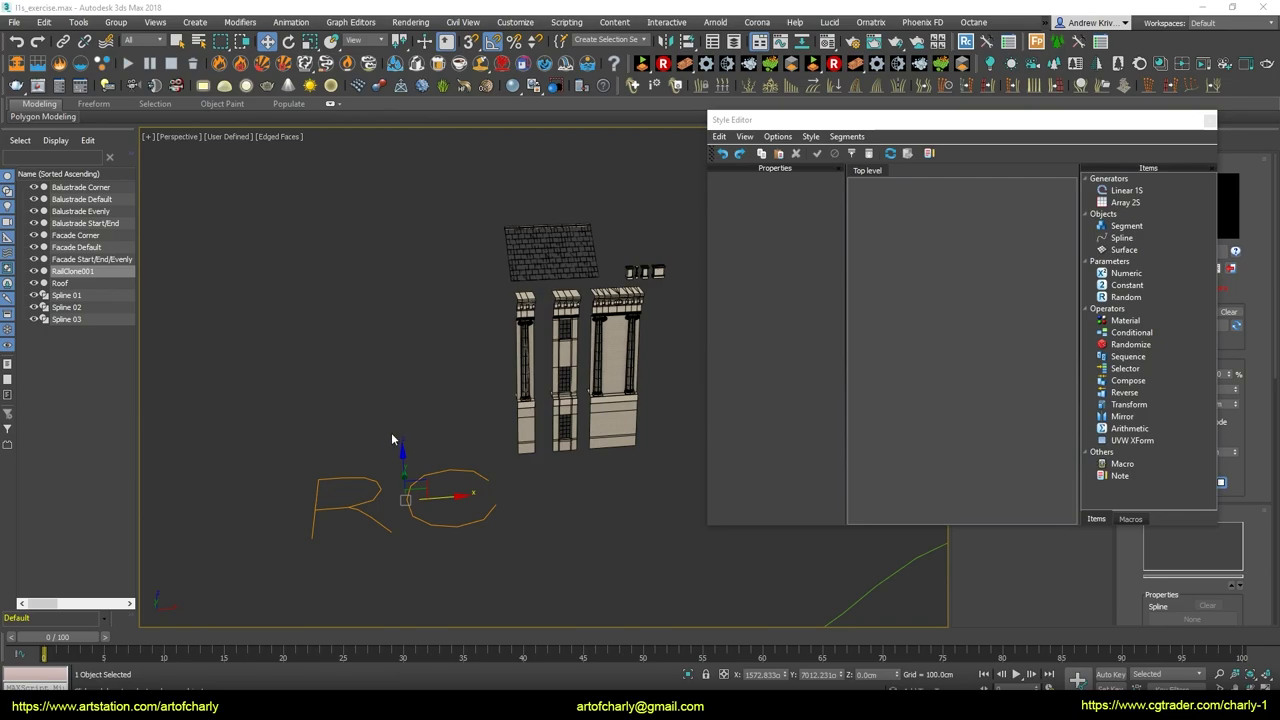
pyautogui.moveTo(351, 321); pyautogui.dragTo(390, 337, button='middle')
pyautogui.scroll(-3, 346, 350)
pyautogui.moveTo(441, 434); pyautogui.dragTo(522, 451)
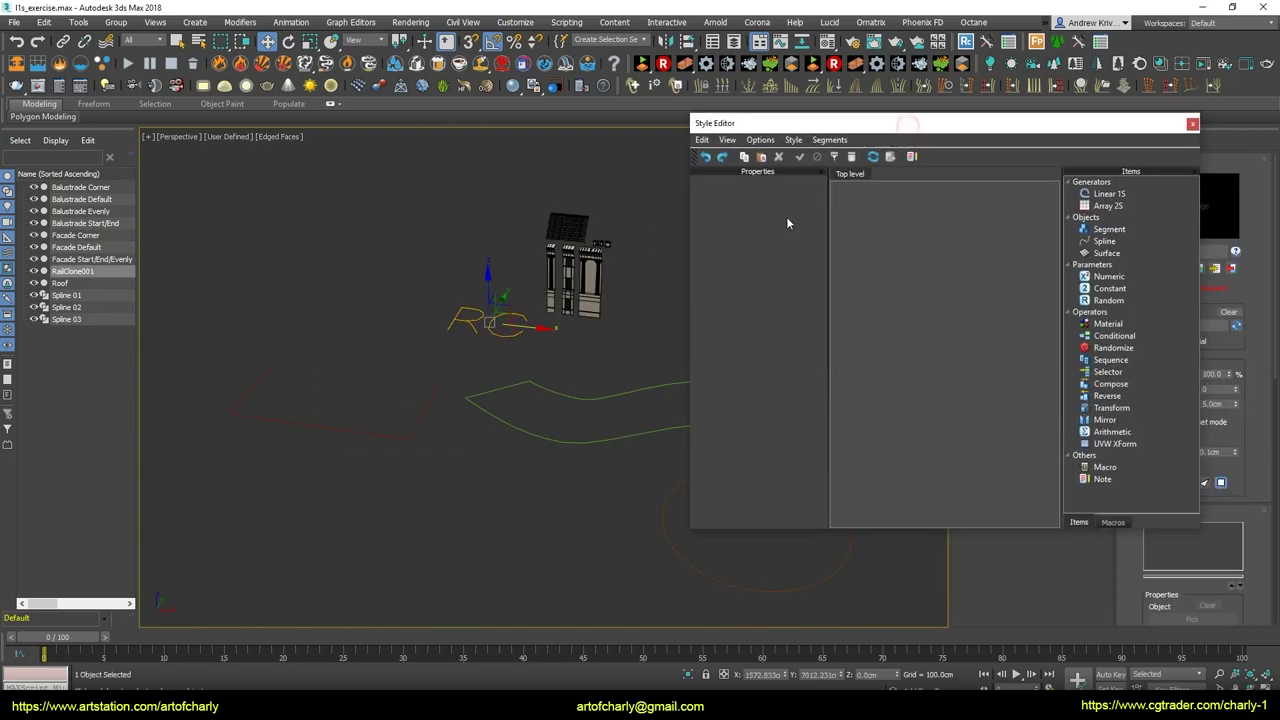
# Add a Linear 1S generator to the empty graph and name it Facade
pyautogui.click(1108, 195)
pyautogui.moveTo(1108, 196); pyautogui.dragTo(978, 330)
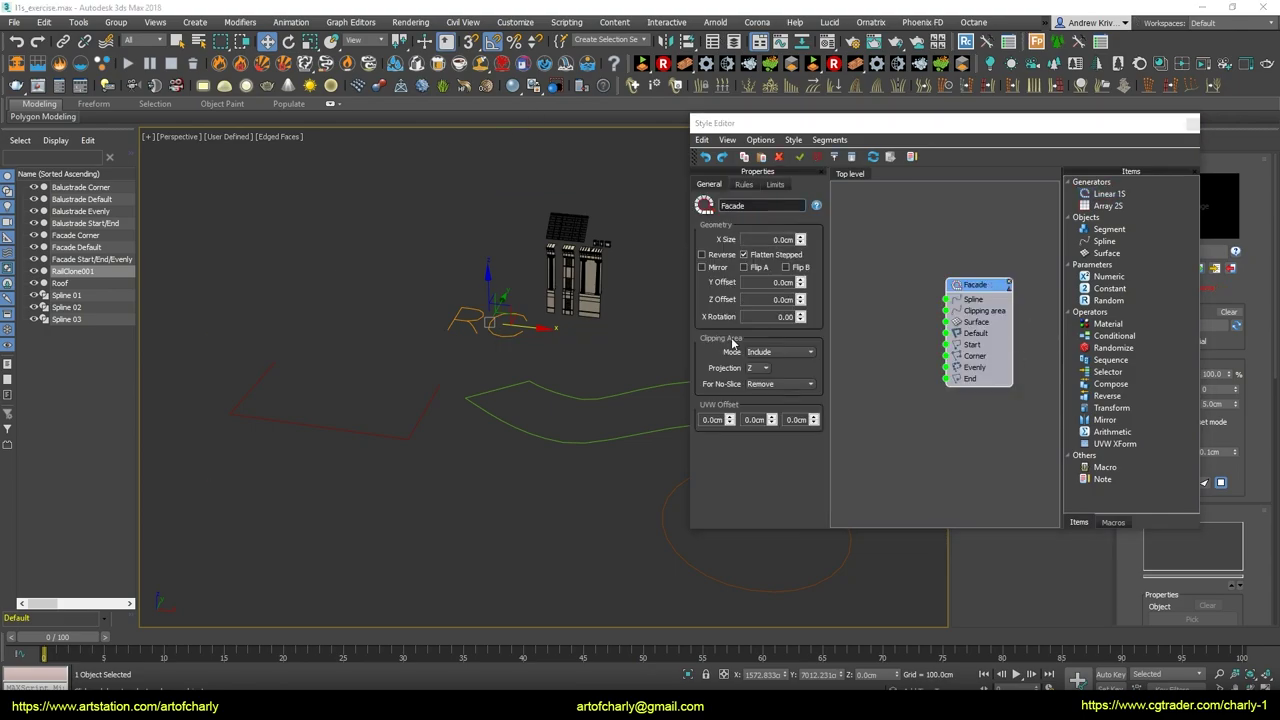
# Add a Spline node and a Segment node beside the Facade generator, and assign Spline 01 to the Spline node
pyautogui.click(780, 240)
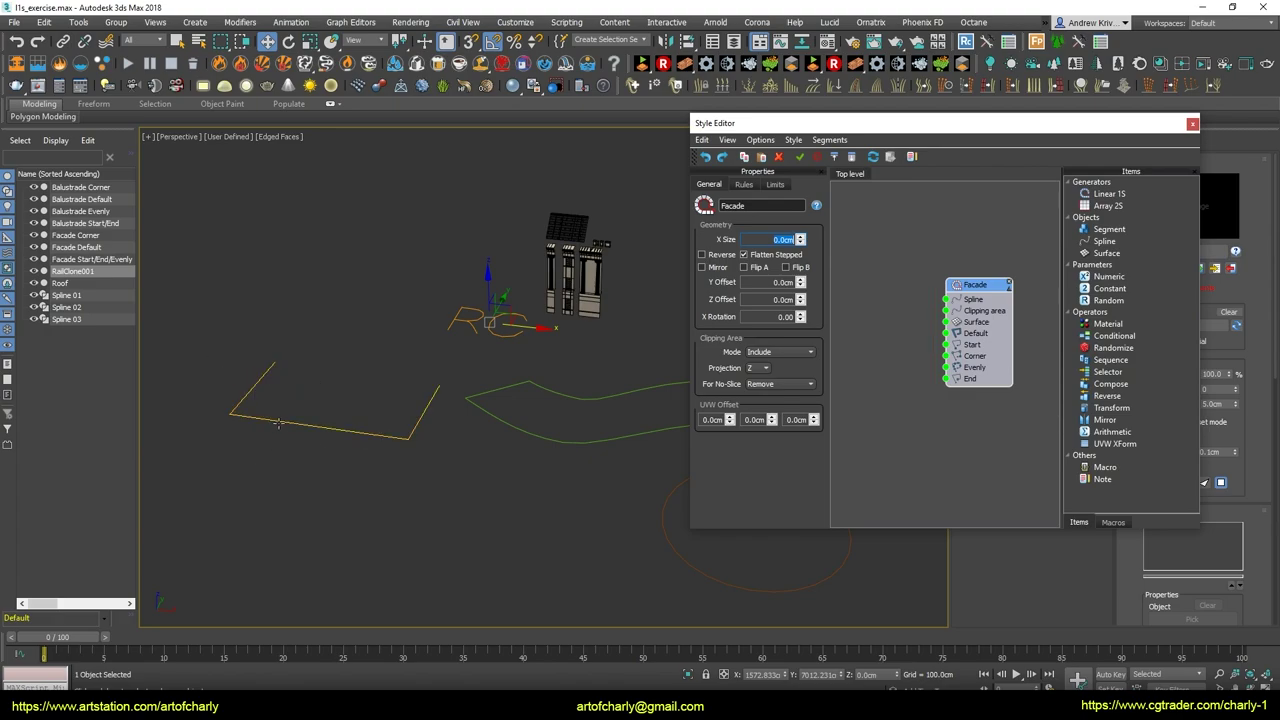
pyautogui.moveTo(1108, 229); pyautogui.dragTo(898, 343)
pyautogui.moveTo(898, 343); pyautogui.dragTo(899, 345)
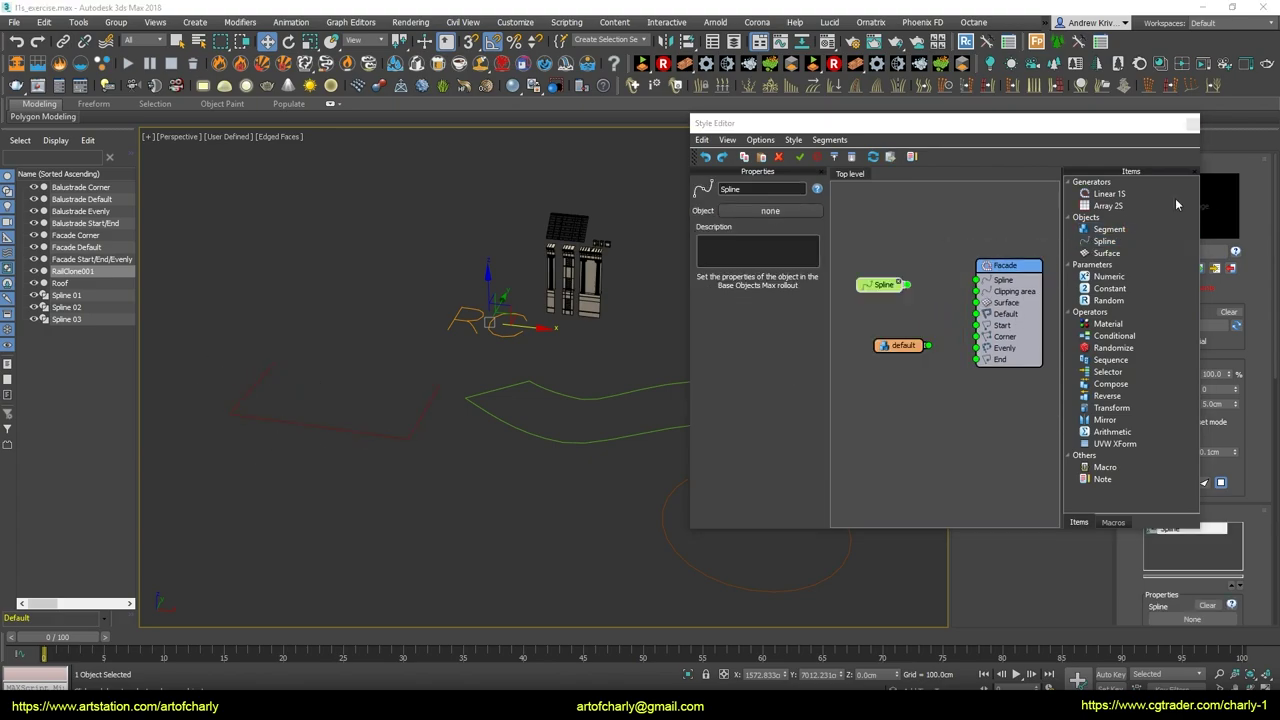
pyautogui.click(773, 214)
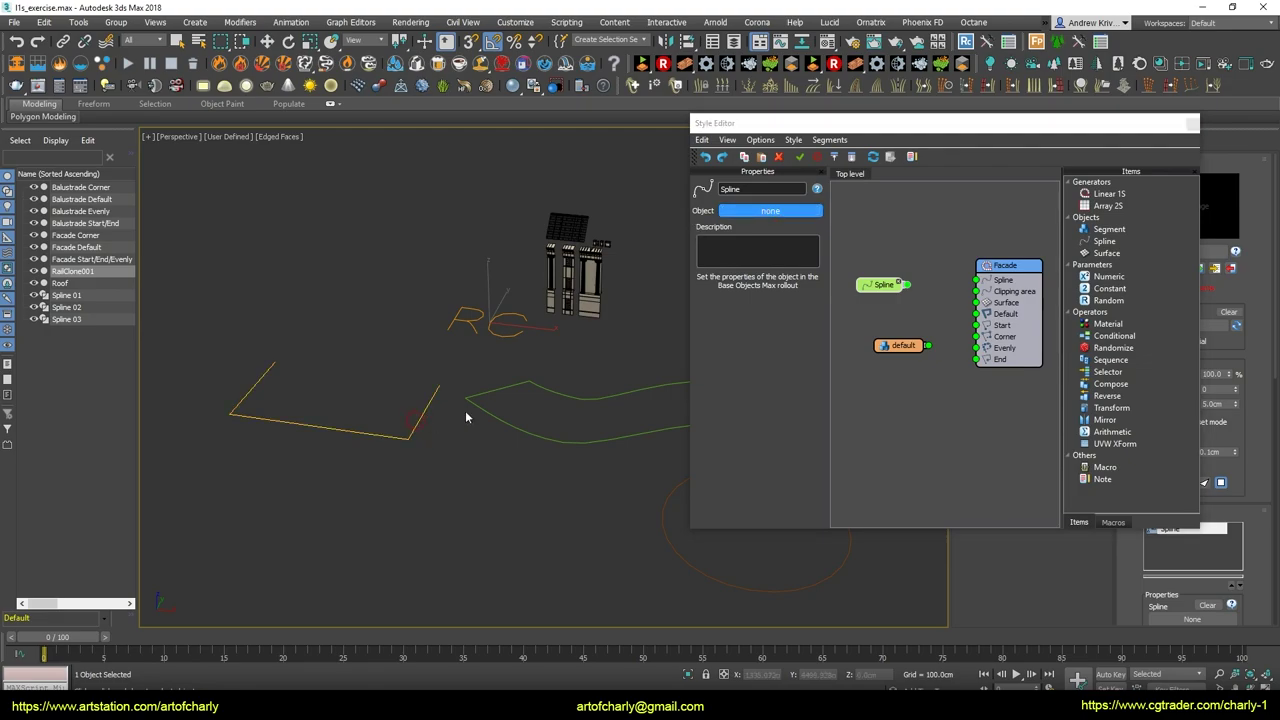
pyautogui.click(425, 410)
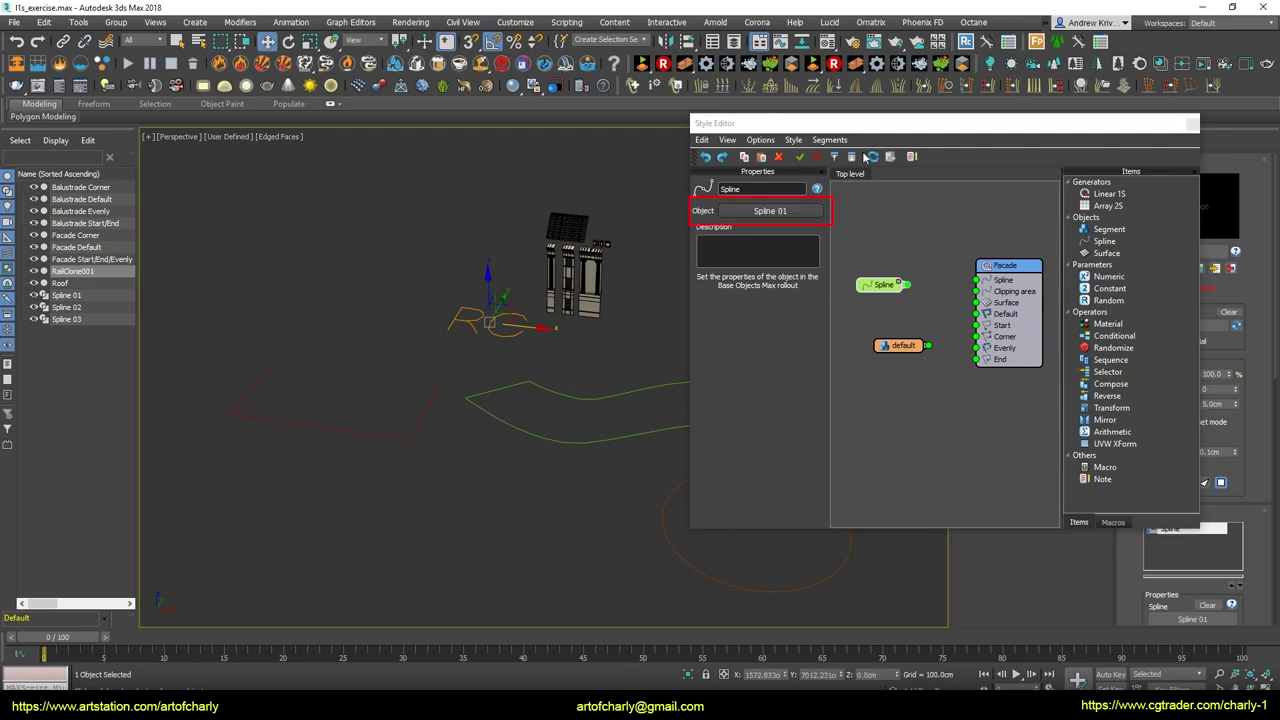
# Check the spline's entry under Base Objects and connect the Spline node to the Facade generator's Spline input
pyautogui.moveTo(877, 126); pyautogui.dragTo(660, 105)
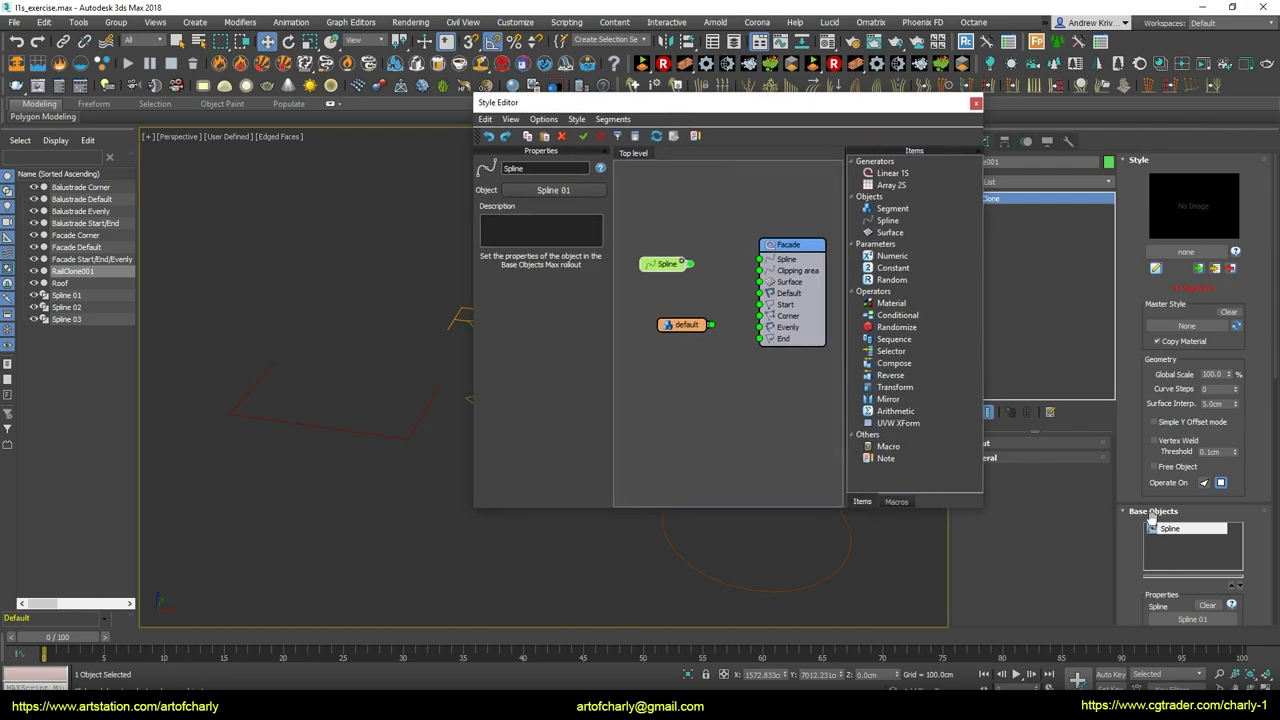
pyautogui.scroll(-4, 1140, 520)
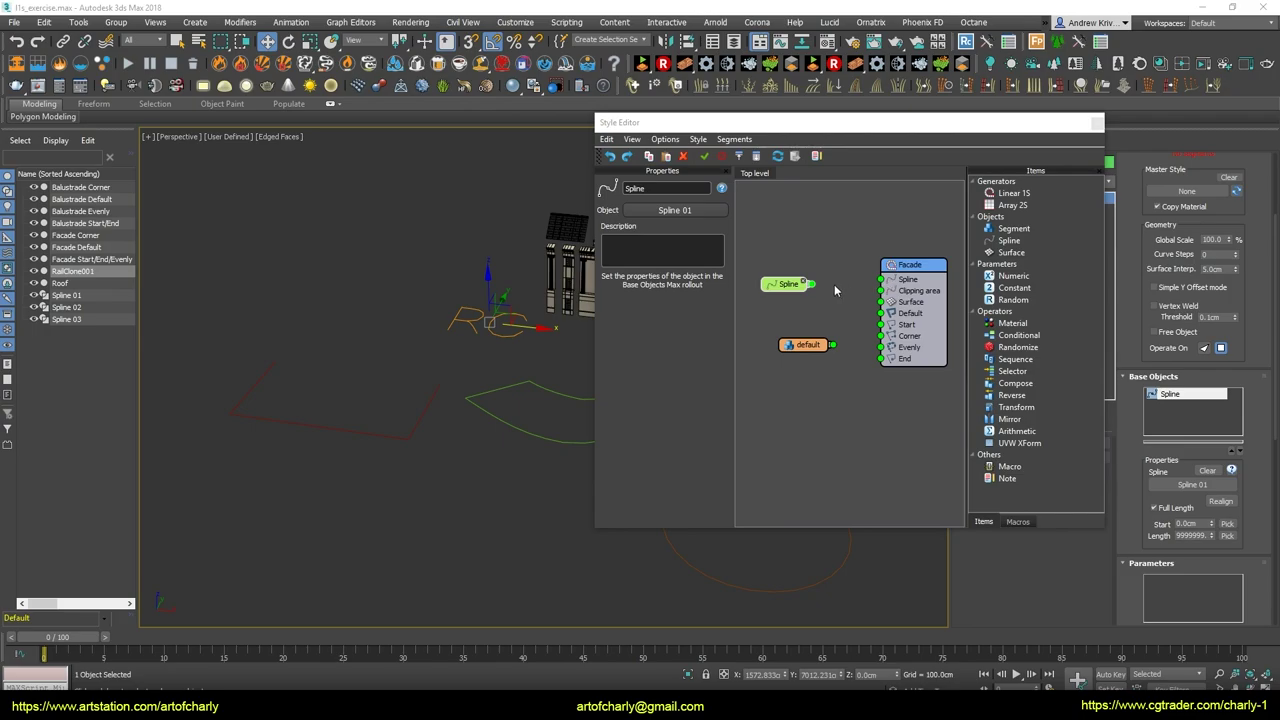
pyautogui.moveTo(812, 284); pyautogui.dragTo(881, 279)
# Assign the narrow single-column object Facade Start/End/Evenly to the default Segment node
pyautogui.click(793, 347)
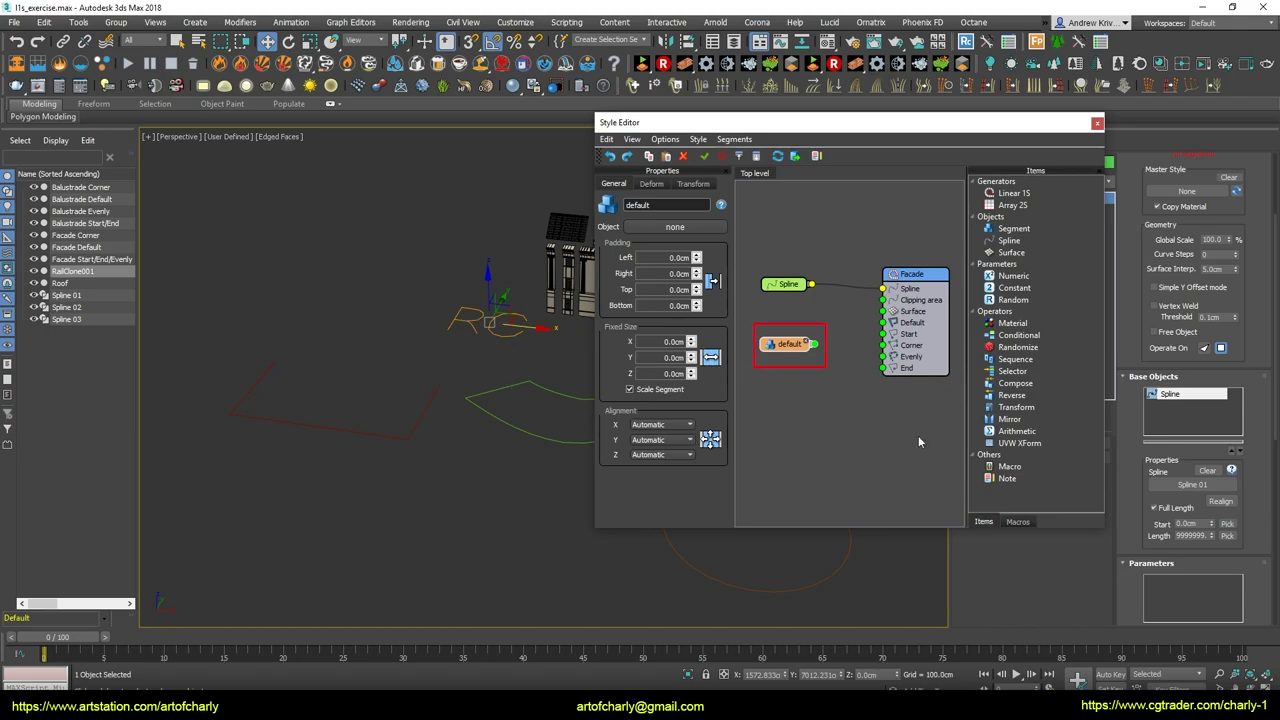
pyautogui.moveTo(500, 365); pyautogui.dragTo(405, 362, button='middle')
pyautogui.scroll(6, 405, 362)
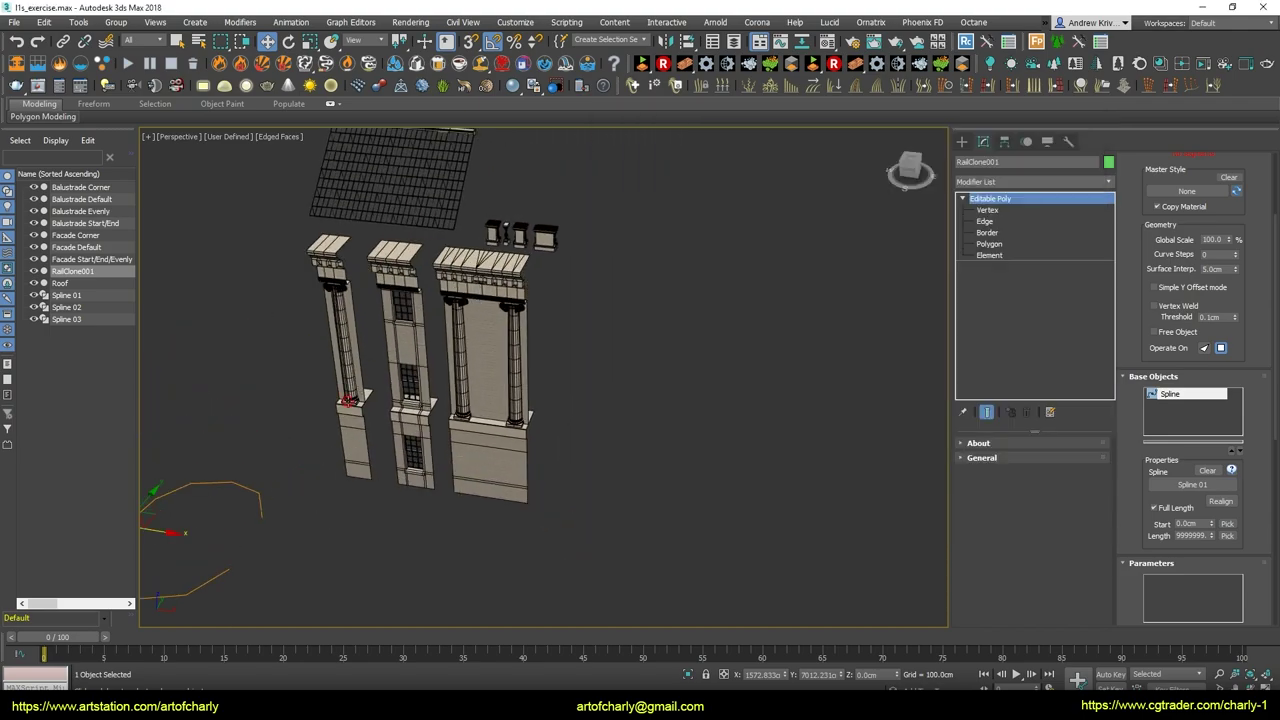
pyautogui.click(370, 386)
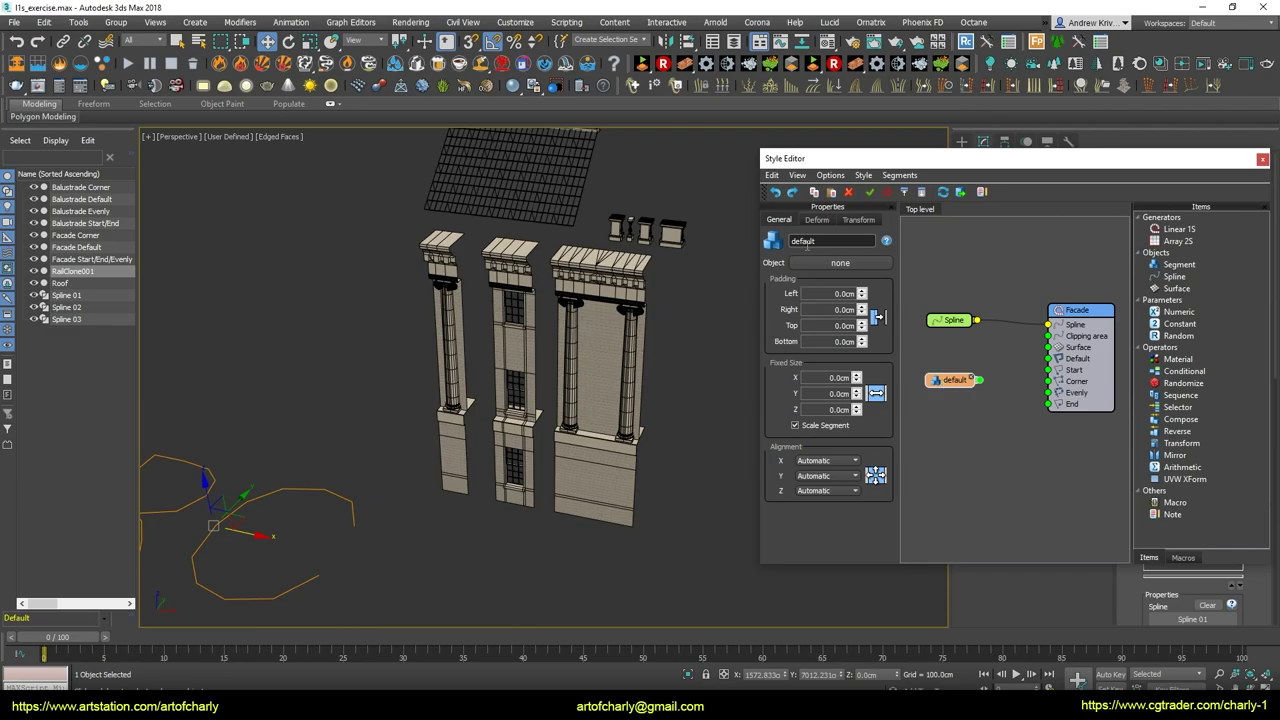
pyautogui.click(840, 262)
pyautogui.click(453, 350)
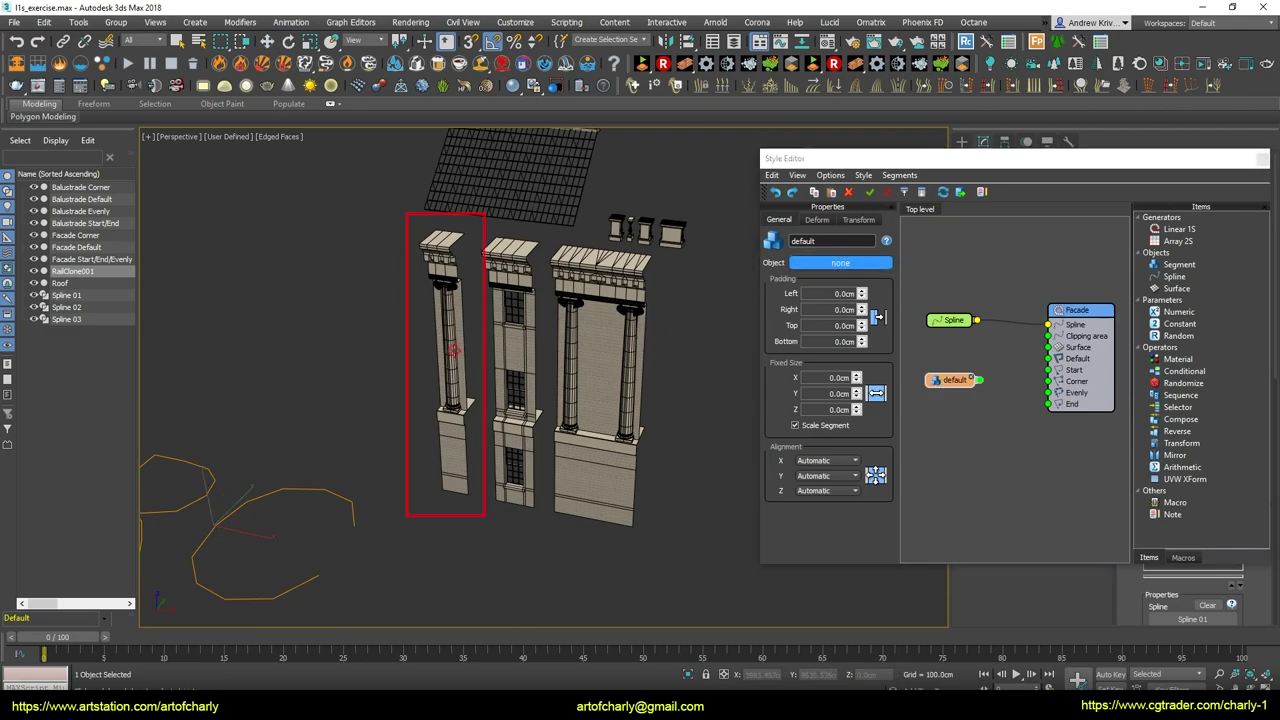
# Connect the Facade Start/End/Evenly segment to the Facade generator's Start and End inputs and inspect the spline ends
pyautogui.scroll(-5, 398, 407)
pyautogui.moveTo(398, 407); pyautogui.dragTo(720, 237, button='middle')
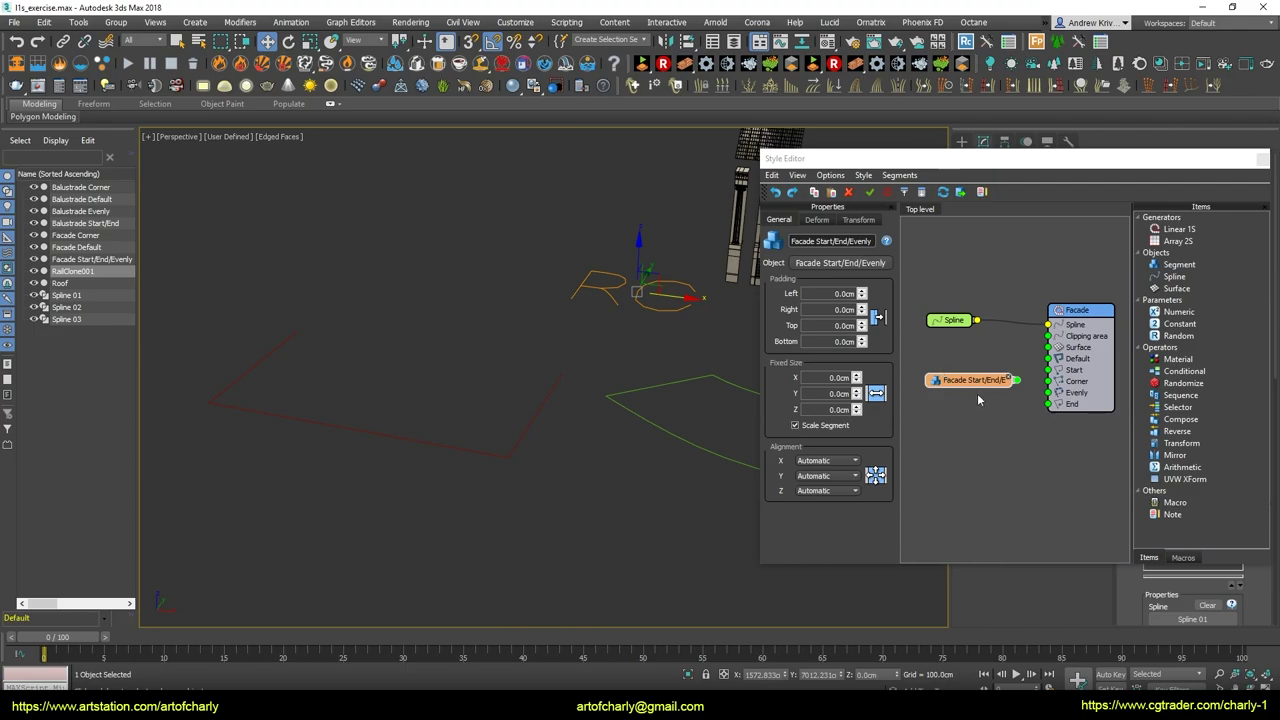
pyautogui.moveTo(998, 386); pyautogui.dragTo(960, 404)
pyautogui.moveTo(975, 400); pyautogui.dragTo(1050, 370)
pyautogui.moveTo(975, 400); pyautogui.dragTo(1050, 404)
pyautogui.keyDown('alt'); pyautogui.moveTo(590, 350); pyautogui.dragTo(560, 372, button='middle'); pyautogui.keyUp('alt')
pyautogui.scroll(5, 488, 353)
pyautogui.scroll(-6, 506, 359)
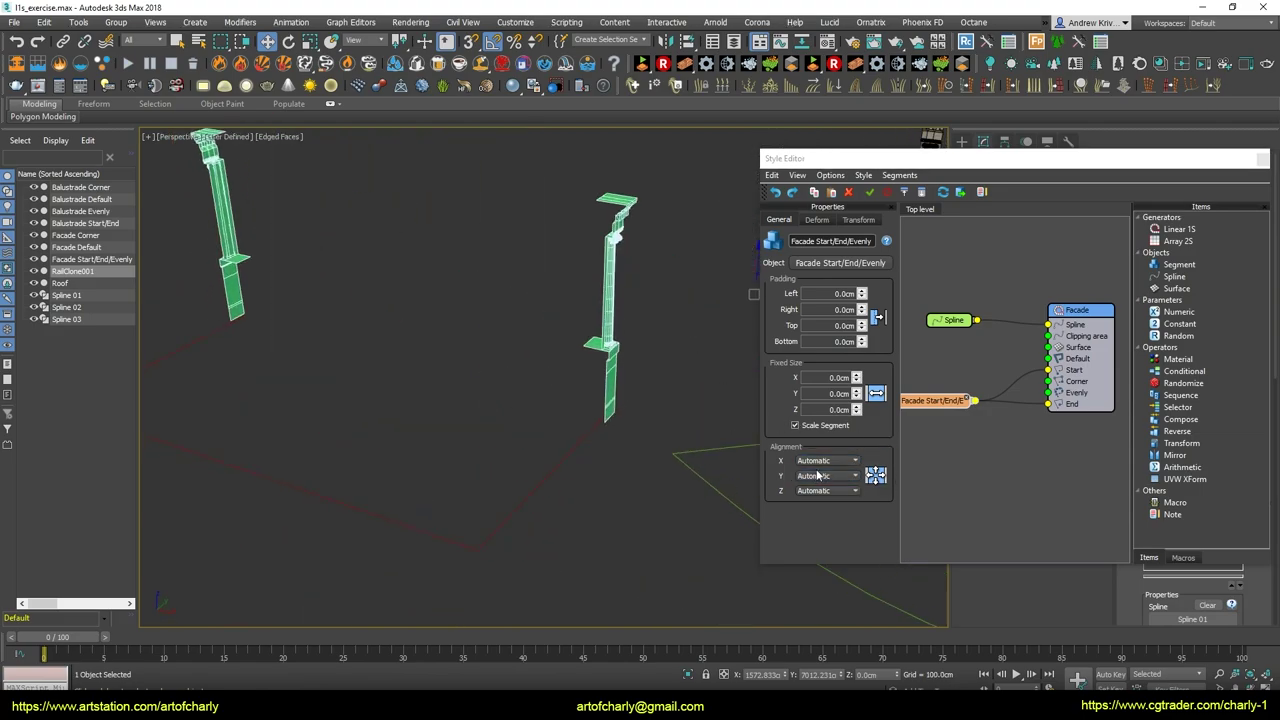
# Compare Automatic and Pivot as the Y alignment of the Facade Start/End/Evenly segment, and leave it set to Pivot
pyautogui.click(823, 477)
pyautogui.click(815, 497)
pyautogui.scroll(5, 601, 364)
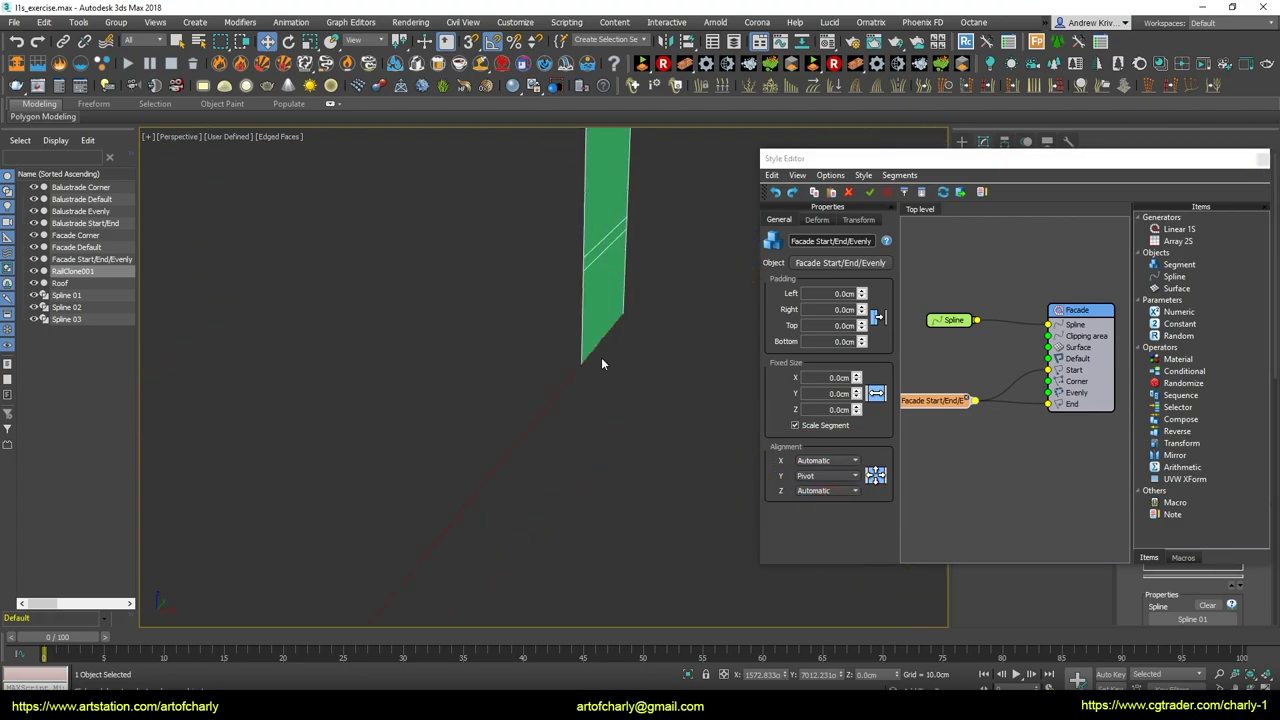
pyautogui.scroll(-3, 587, 361)
pyautogui.scroll(3, 602, 360)
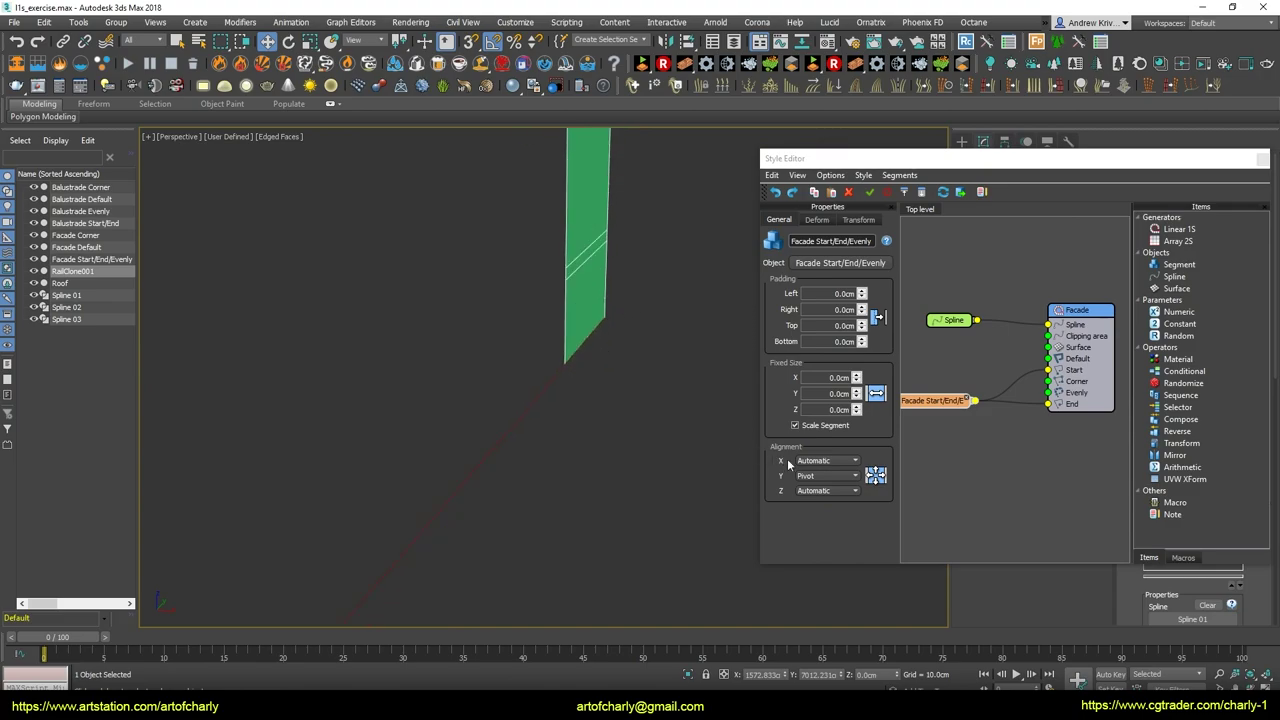
pyautogui.click(823, 476)
pyautogui.click(815, 485)
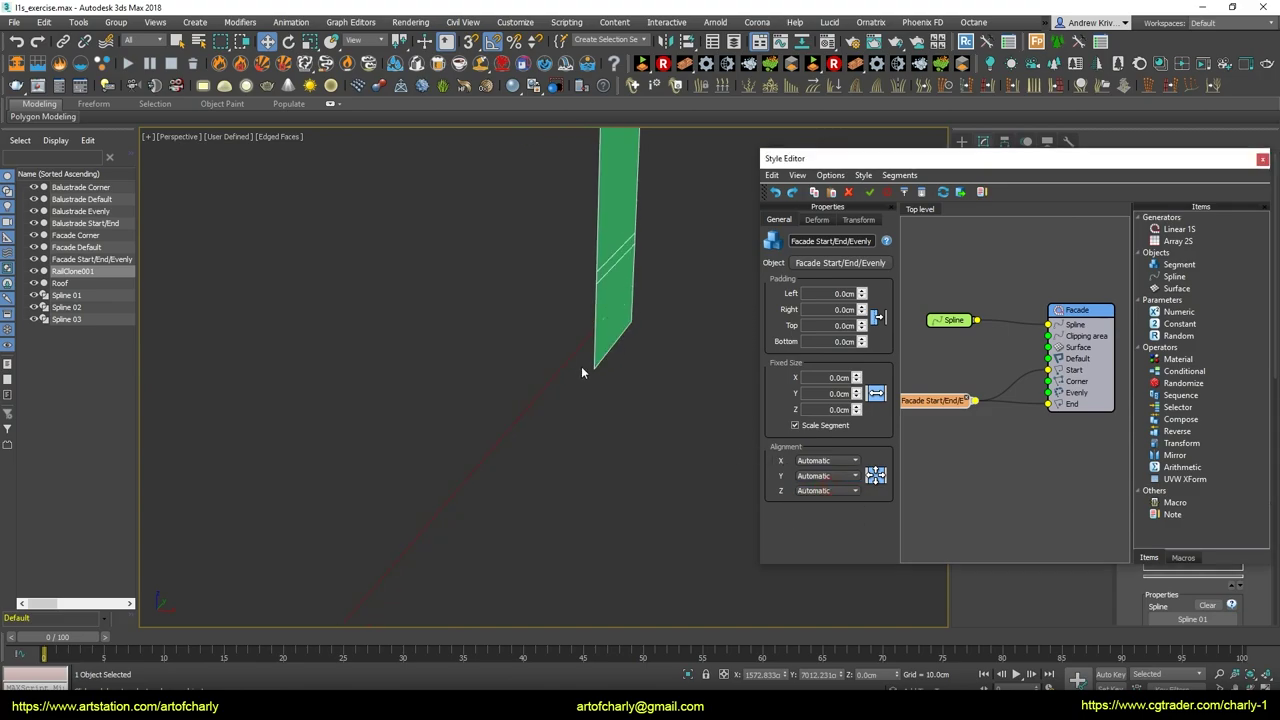
pyautogui.moveTo(582, 372)
pyautogui.keyDown('alt'); pyautogui.mouseDown(button='middle')
pyautogui.moveTo(614, 374)
pyautogui.moveTo(600, 368)
pyautogui.mouseUp(button='middle'); pyautogui.keyUp('alt')
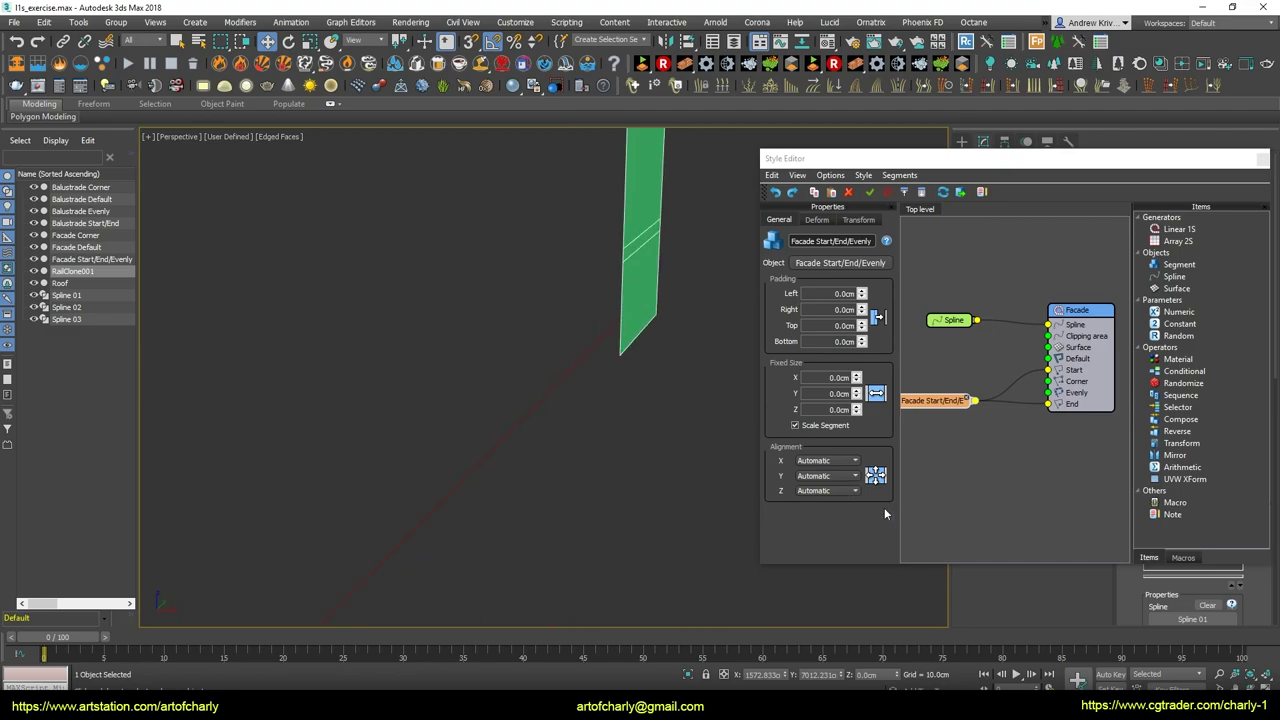
pyautogui.click(836, 477)
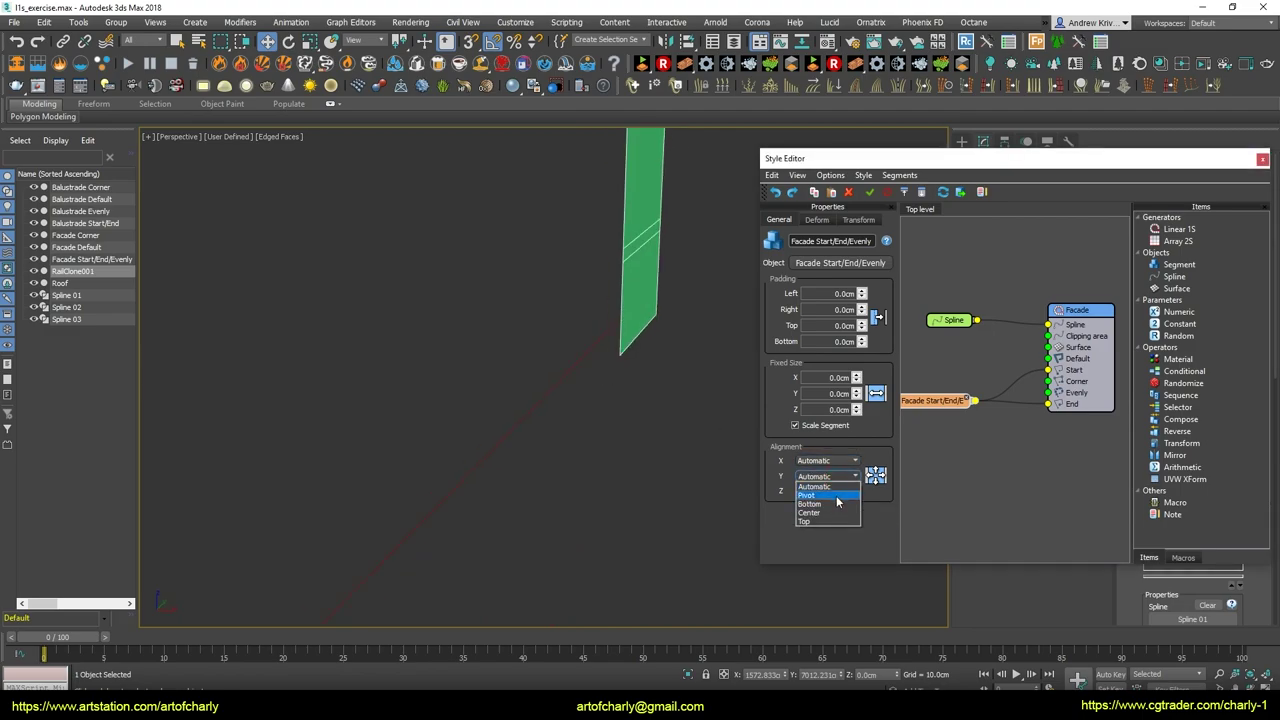
pyautogui.click(837, 498)
# Examine the source facade objects and the pivot position of Facade Corner
pyautogui.keyDown('alt'); pyautogui.moveTo(399, 355); pyautogui.dragTo(503, 391, button='middle'); pyautogui.keyUp('alt')
pyautogui.scroll(-5, 503, 391)
pyautogui.keyDown('alt'); pyautogui.moveTo(375, 314); pyautogui.dragTo(405, 470, button='middle'); pyautogui.keyUp('alt')
pyautogui.scroll(-3, 462, 340)
pyautogui.scroll(3, 506, 440)
pyautogui.keyDown('alt'); pyautogui.moveTo(356, 507); pyautogui.dragTo(440, 550, button='middle'); pyautogui.keyUp('alt')
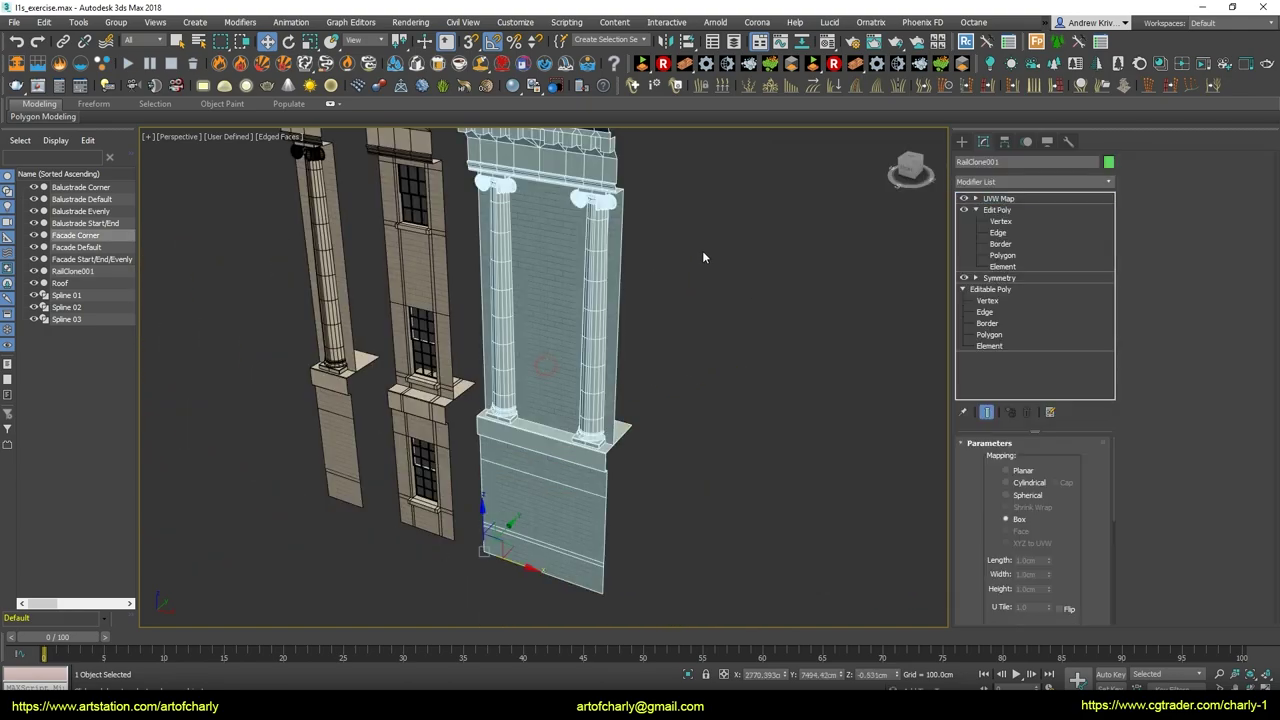
pyautogui.click(990, 198)
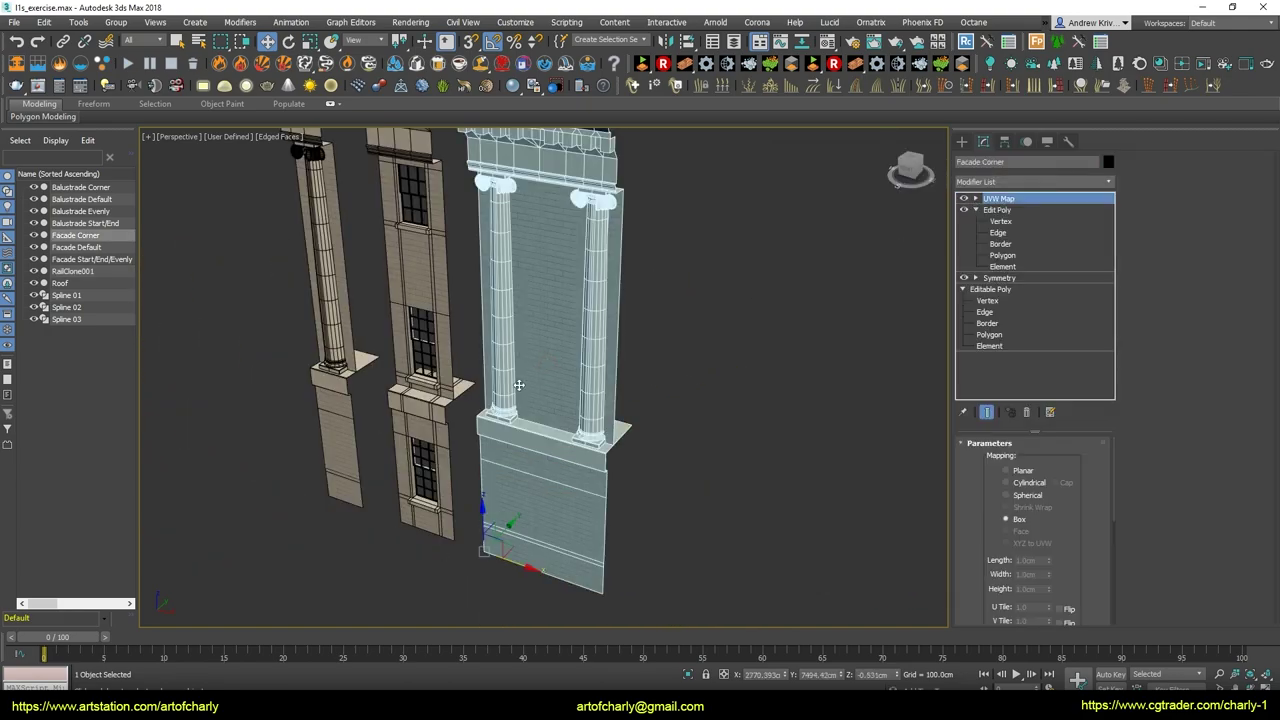
pyautogui.scroll(-5, 518, 384)
pyautogui.moveTo(309, 369); pyautogui.dragTo(597, 307, button='middle')
# Reopen the RailClone object's Style Editor and duplicate the Facade Start/End/Evenly segment node below the original
pyautogui.click(460, 404)
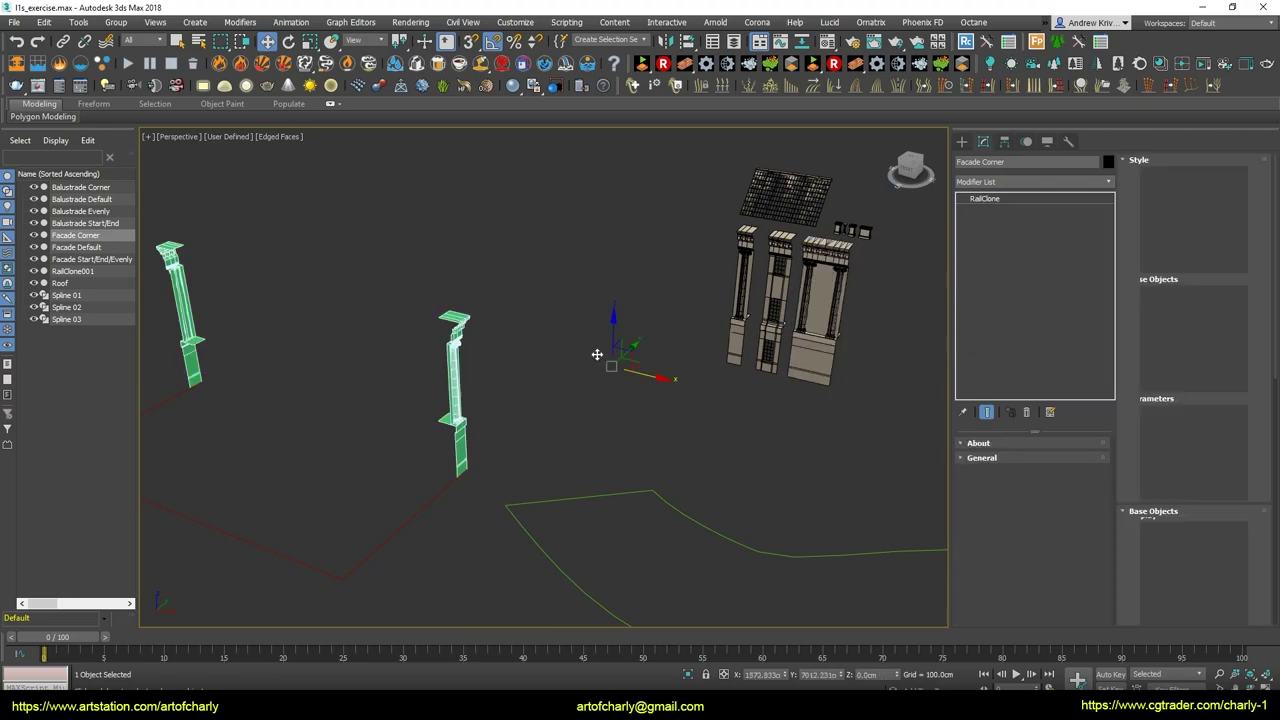
pyautogui.click(1150, 196)
pyautogui.moveTo(939, 403); pyautogui.dragTo(957, 384)
pyautogui.rightClick(957, 386)
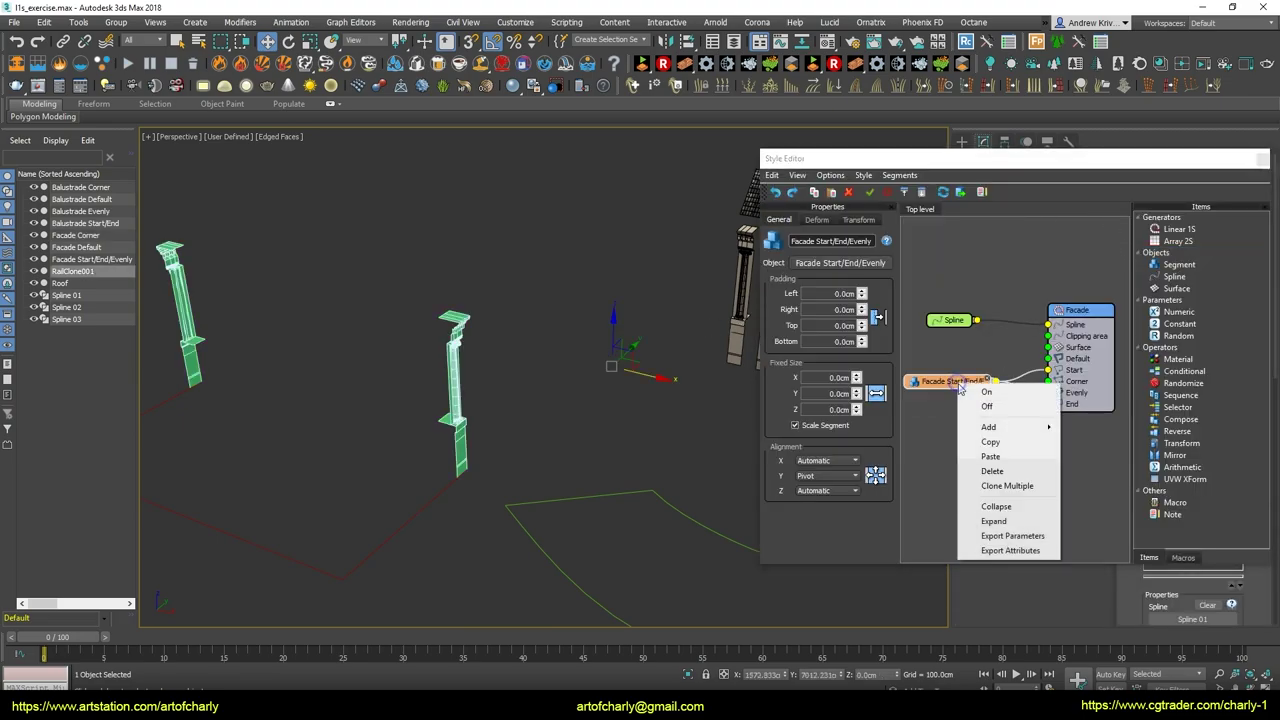
pyautogui.click(1001, 445)
pyautogui.rightClick(940, 435)
pyautogui.click(1005, 505)
# Assign the Facade Corner object to the copied segment and connect it to the Facade generator's Corner input
pyautogui.moveTo(575, 378); pyautogui.dragTo(335, 397, button='middle')
pyautogui.scroll(5, 560, 365)
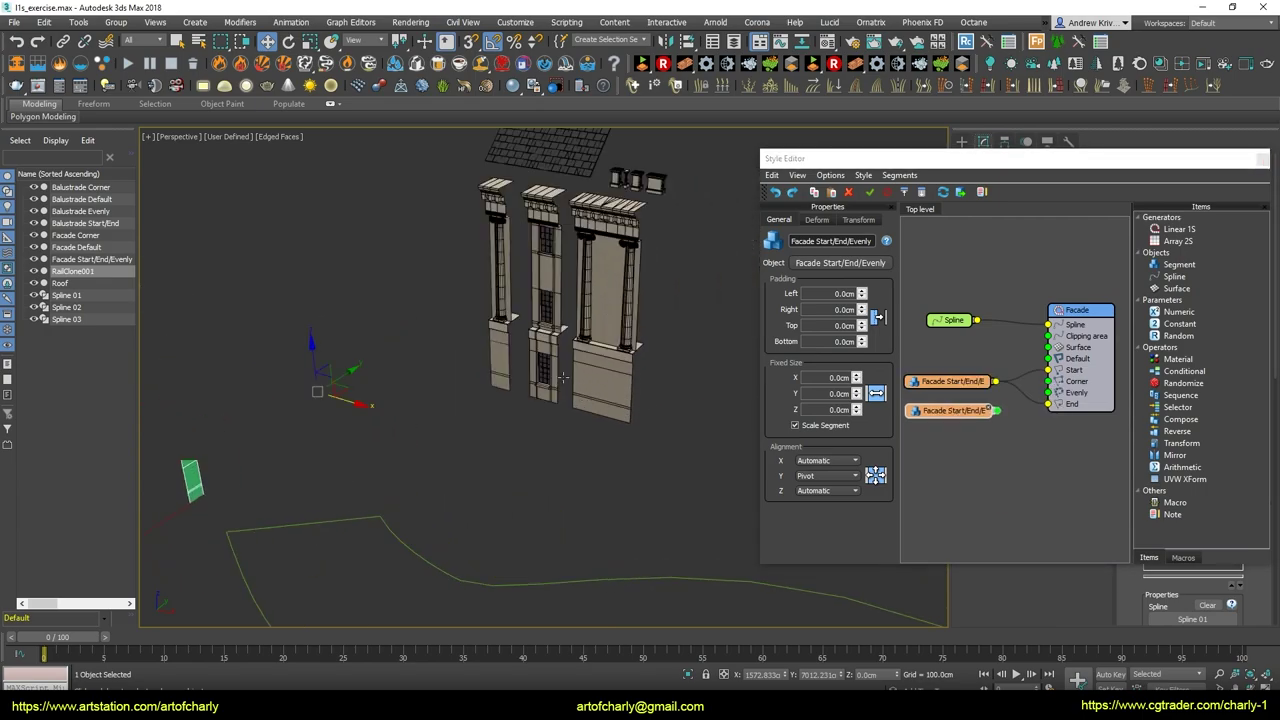
pyautogui.moveTo(592, 366); pyautogui.dragTo(548, 429, button='middle')
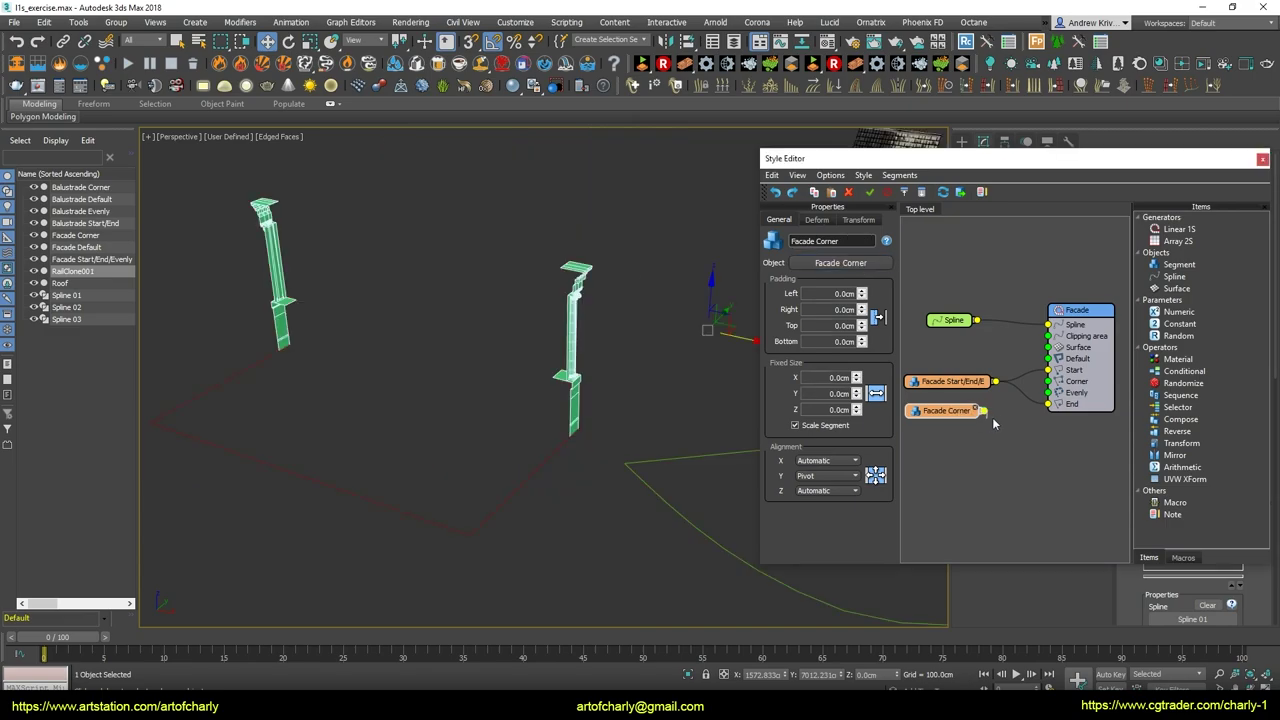
pyautogui.moveTo(985, 411); pyautogui.dragTo(1047, 381)
# Inspect the generated corner piece and enable Bevel Corner in the Facade generator's rules
pyautogui.scroll(4, 377, 440)
pyautogui.keyDown('alt'); pyautogui.moveTo(471, 394); pyautogui.dragTo(525, 349, button='middle'); pyautogui.keyUp('alt')
pyautogui.scroll(5, 524, 348)
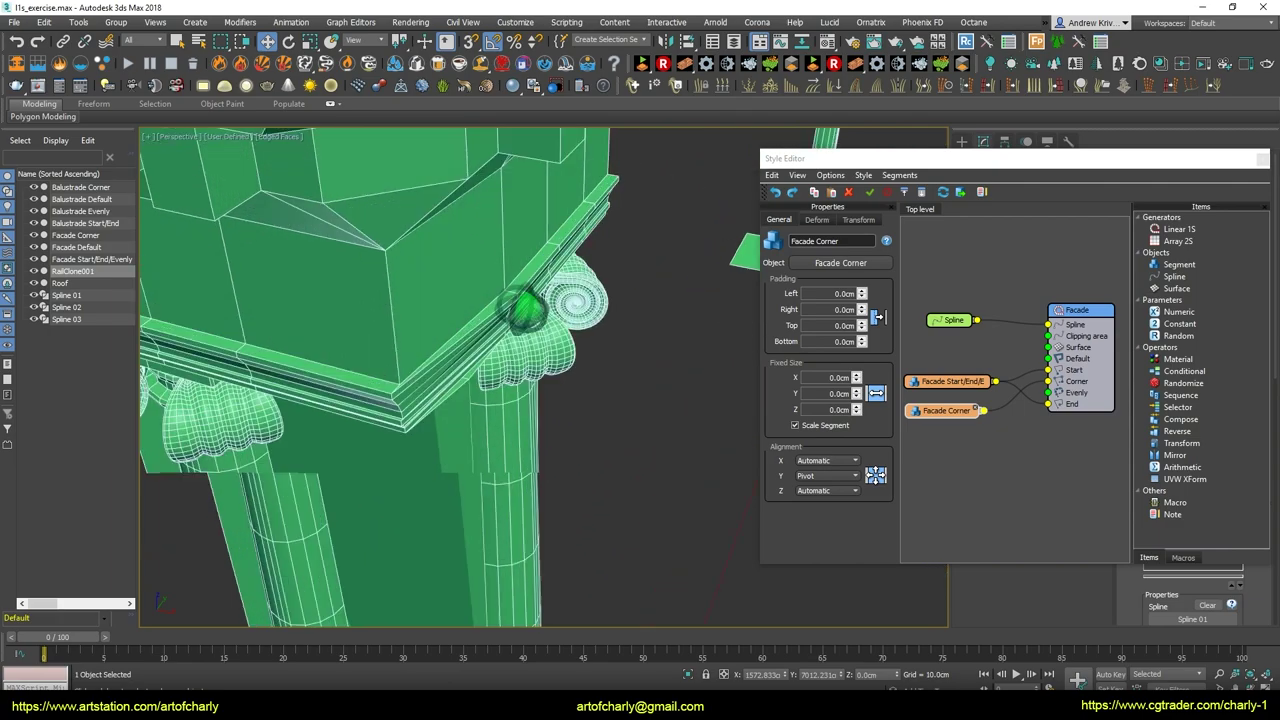
pyautogui.scroll(-5, 520, 320)
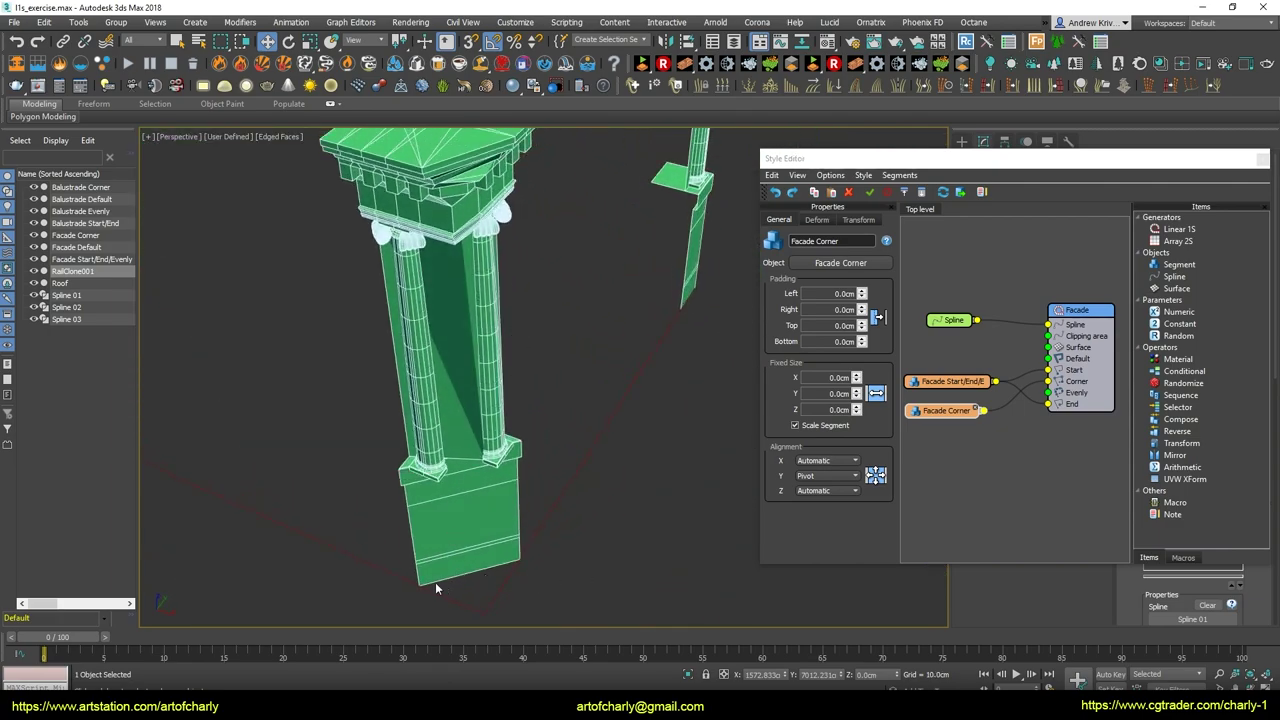
pyautogui.click(1076, 312)
pyautogui.click(814, 220)
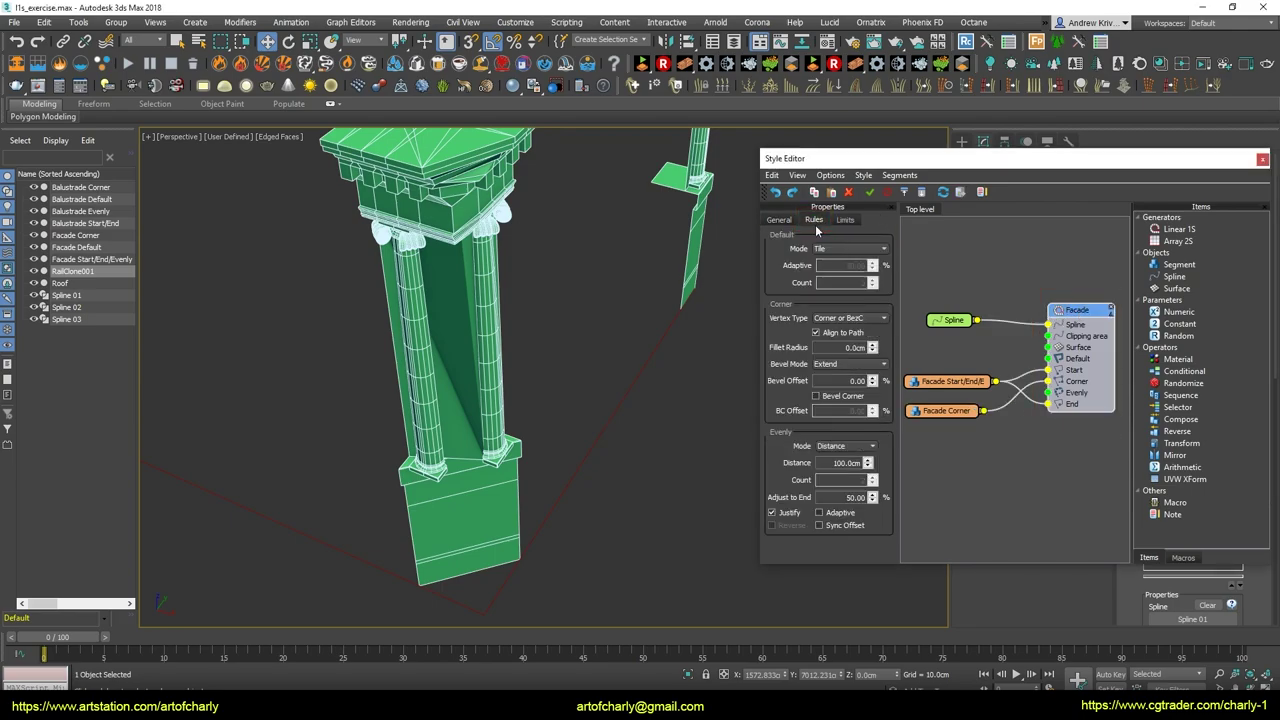
pyautogui.click(816, 396)
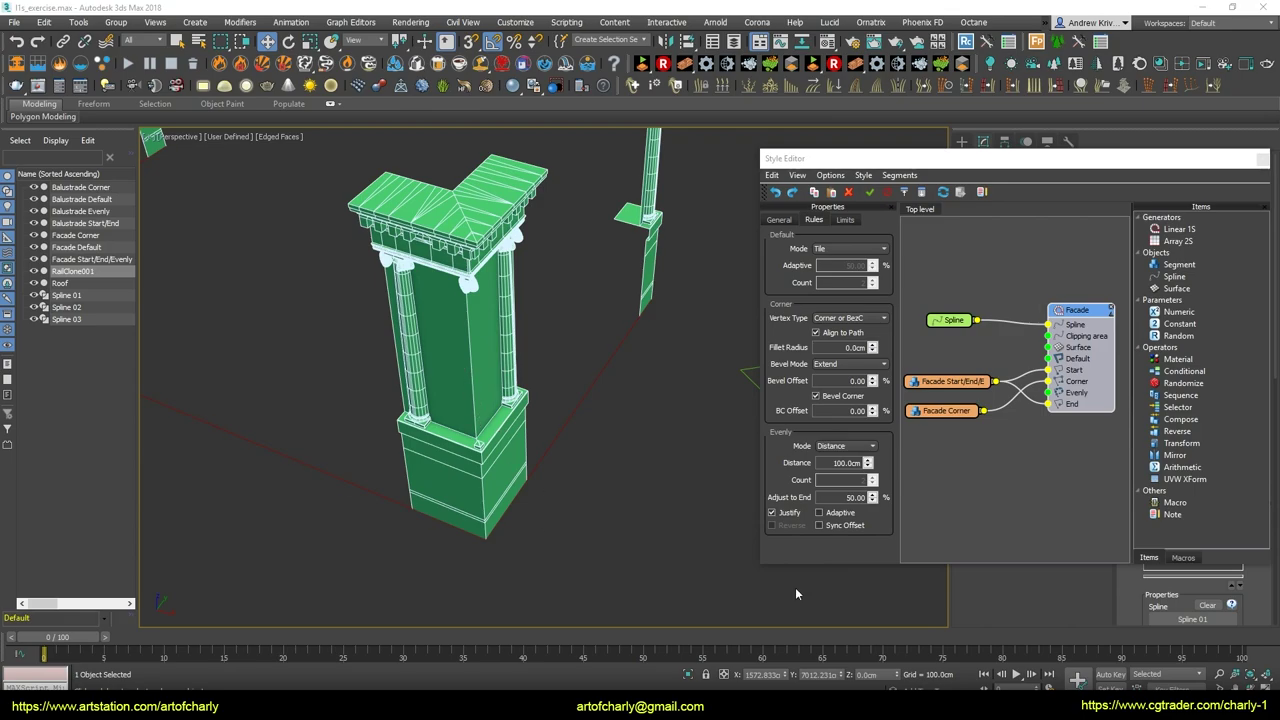
# Try BC Offset values of 10 and -10 percent on the Facade generator's bevelled corner
pyautogui.click(852, 410)
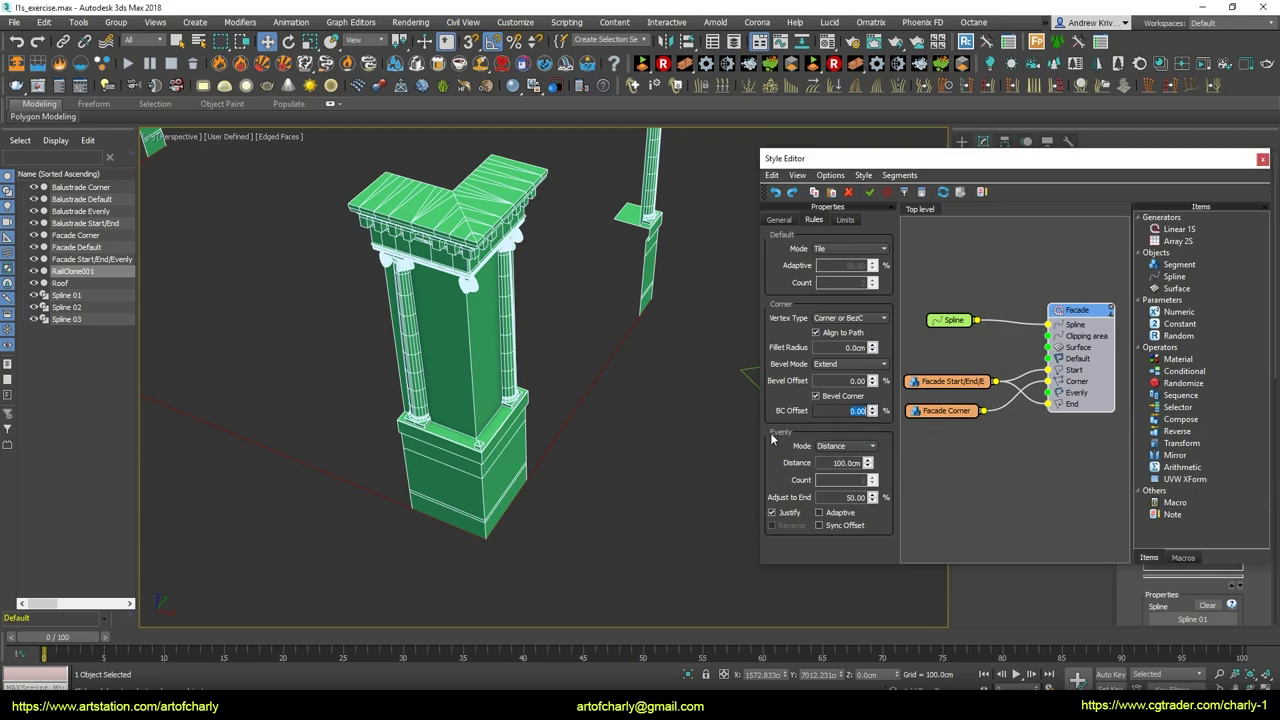
pyautogui.moveTo(867, 412); pyautogui.dragTo(852, 417)
pyautogui.write('1')
pyautogui.press('Return')
pyautogui.write('10')
pyautogui.press('Return')
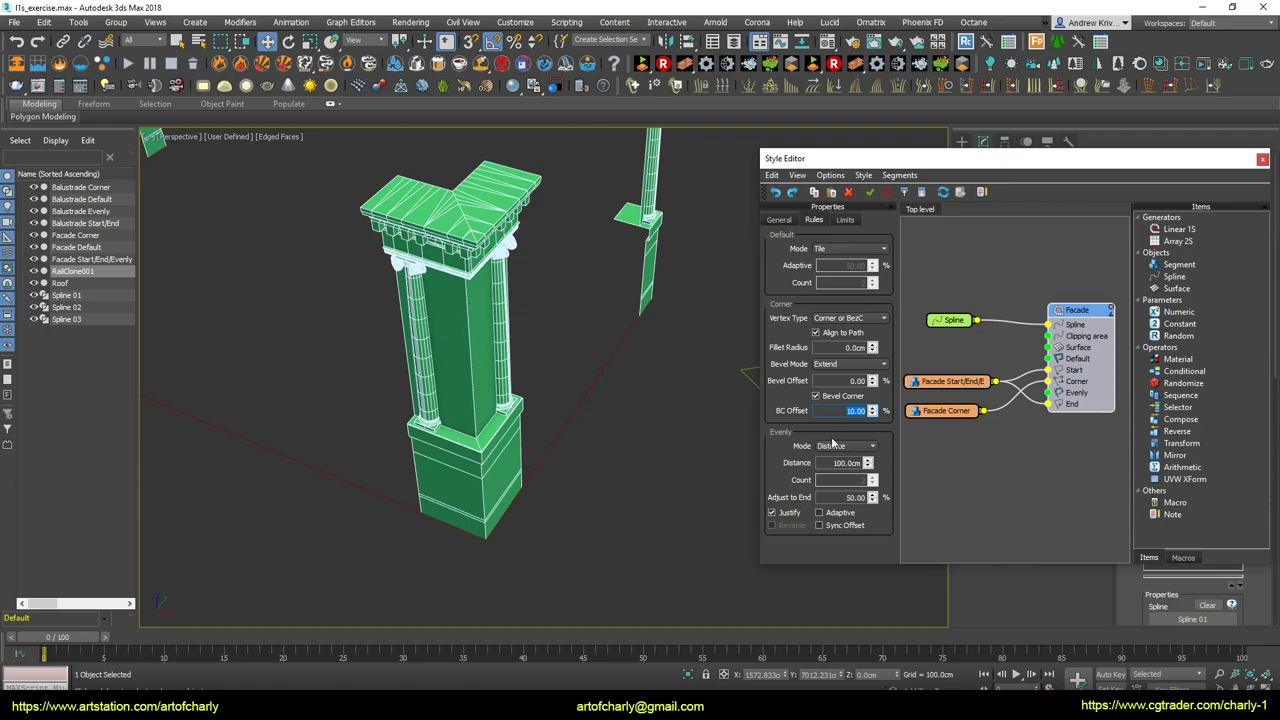
pyautogui.press('BackSpace')
pyautogui.write('-10')
pyautogui.press('Return')
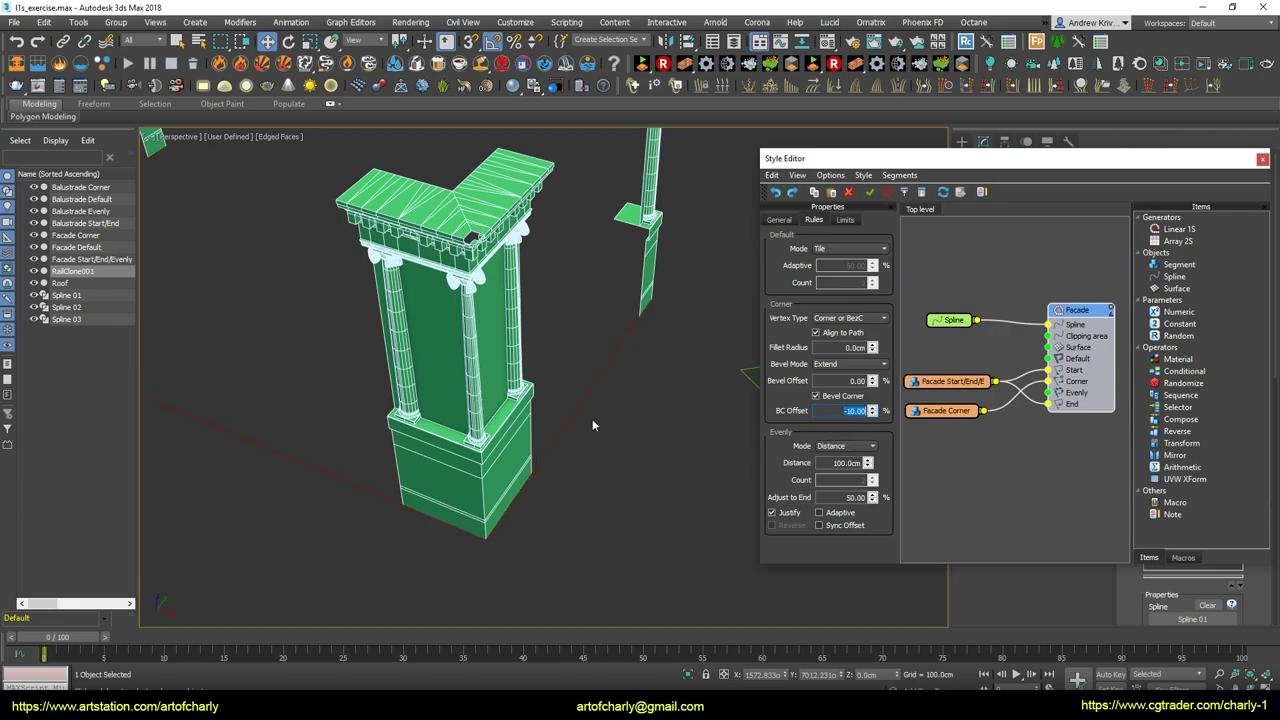
# Set the Facade generator's BC Offset to 35 percent and check the corners along the spline
pyautogui.write('35')
pyautogui.press('Return')
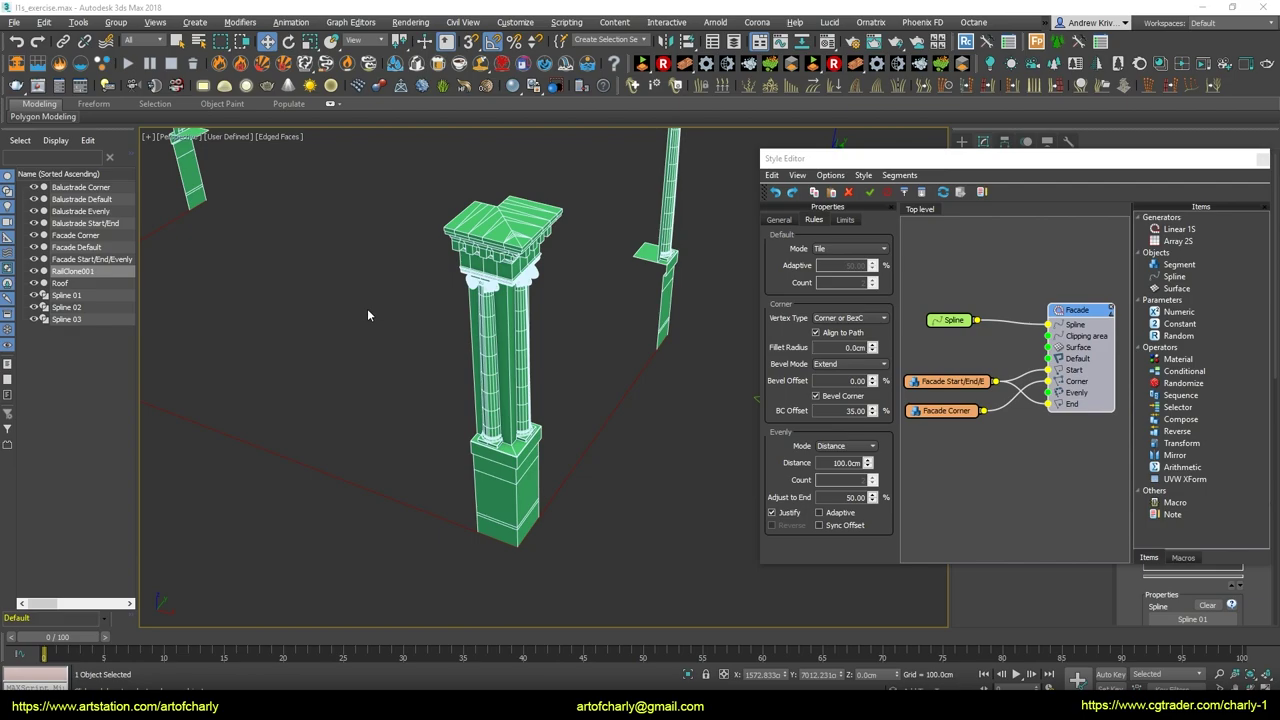
pyautogui.keyDown('alt'); pyautogui.moveTo(308, 377); pyautogui.dragTo(255, 357, button='middle'); pyautogui.keyUp('alt')
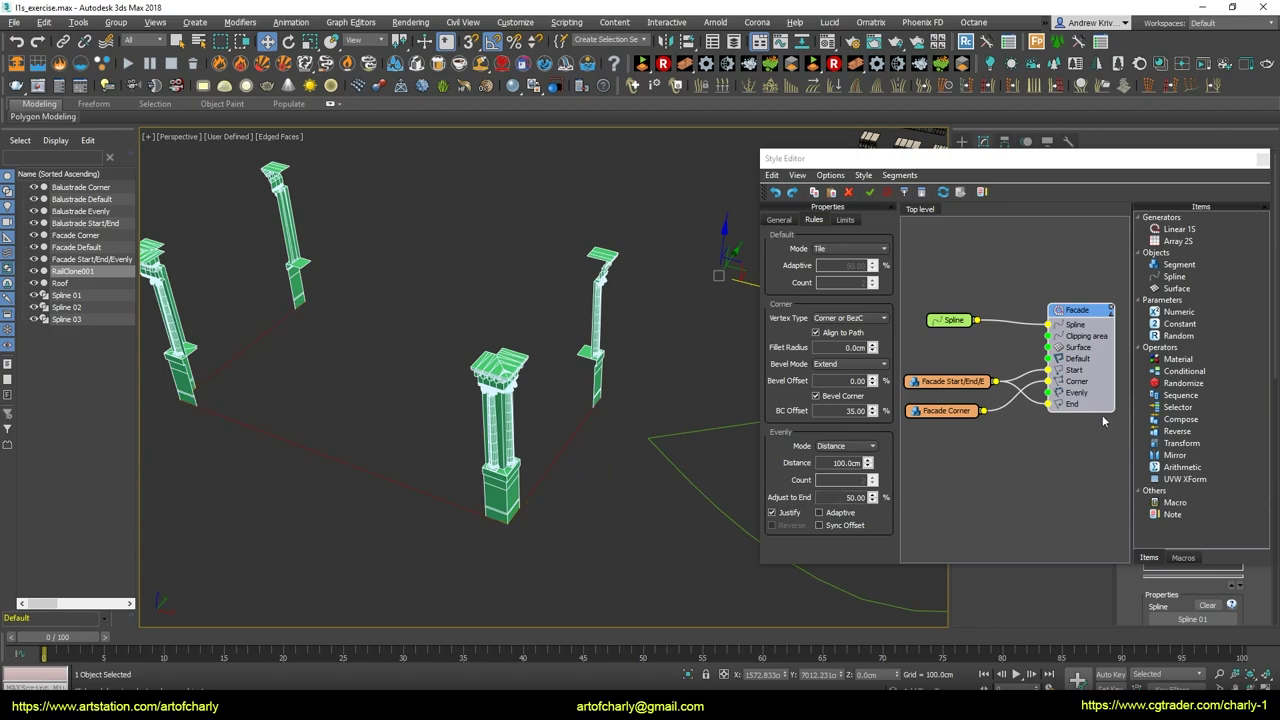
# Connect the Facade Start/End/Evenly segment to the Facade generator's Evenly input and inspect the repeated columns
pyautogui.moveTo(968, 386); pyautogui.dragTo(1047, 404)
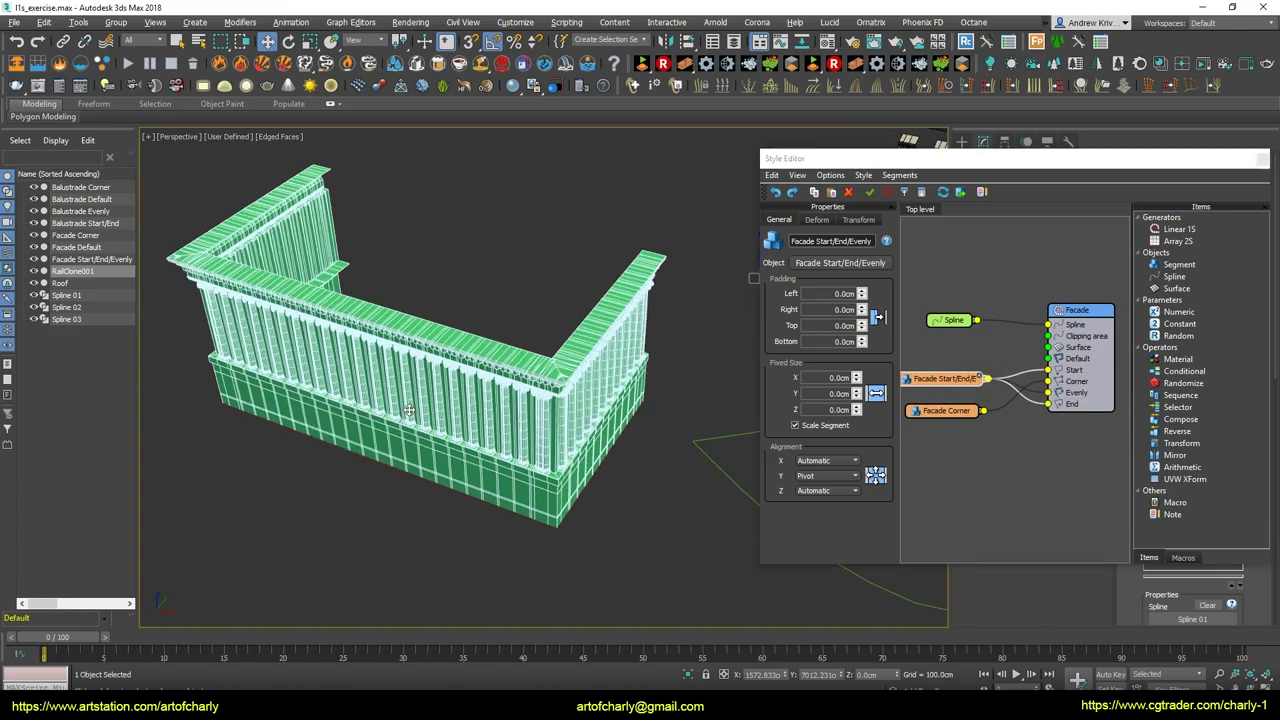
pyautogui.keyDown('alt'); pyautogui.moveTo(387, 400); pyautogui.dragTo(458, 310, button='middle'); pyautogui.keyUp('alt')
pyautogui.scroll(3, 455, 360)
pyautogui.scroll(-4, 425, 310)
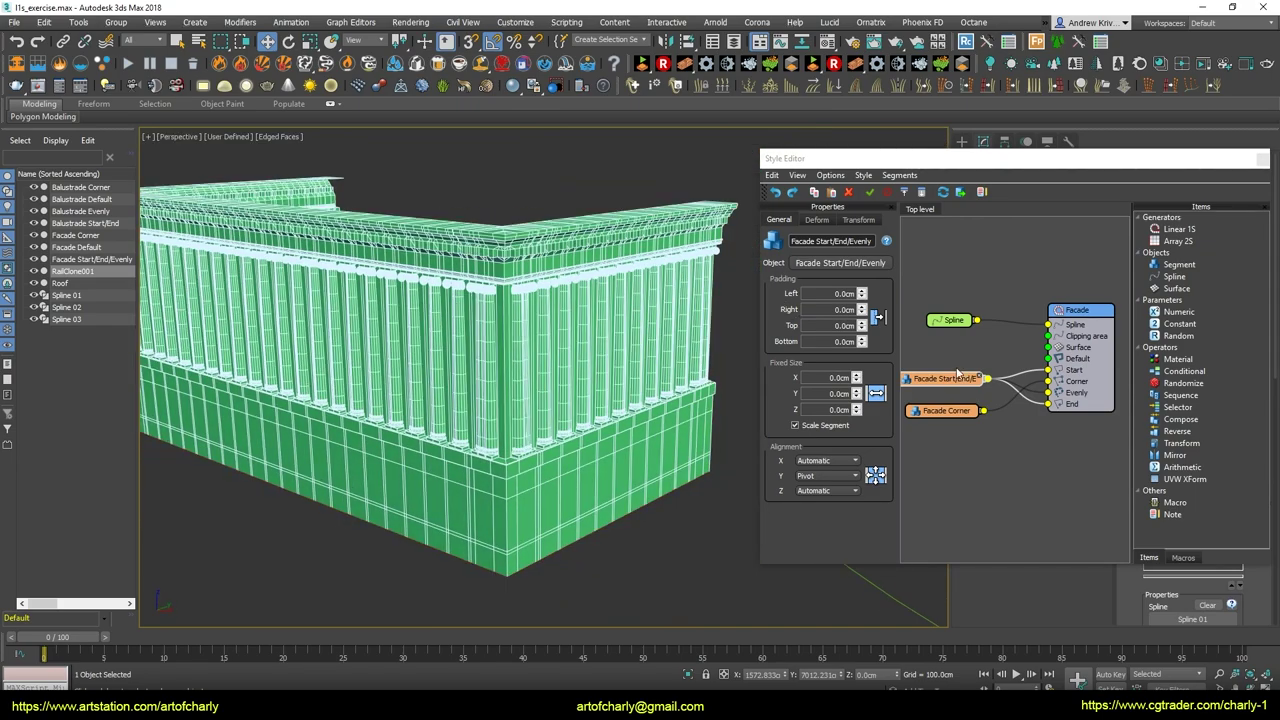
# Try the Count mode for the Facade generator's Evenly rule and inspect the column distribution along the sides
pyautogui.click(1093, 319)
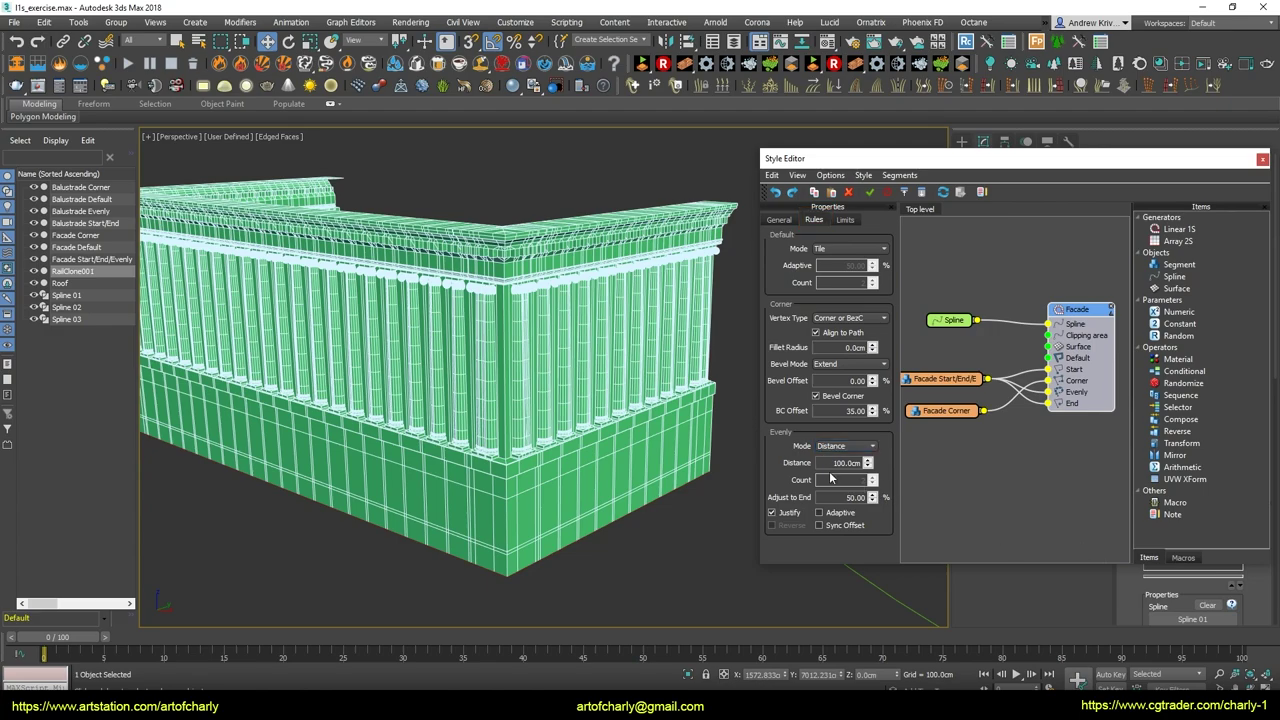
pyautogui.click(846, 447)
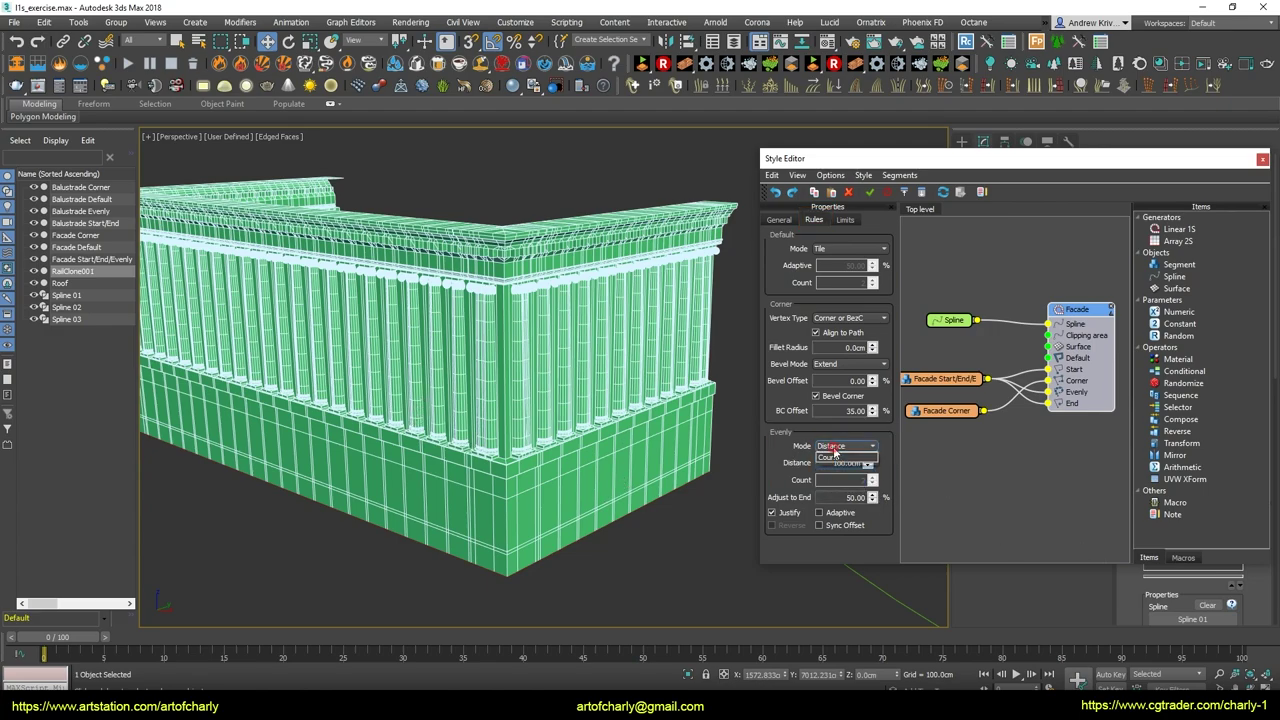
pyautogui.click(850, 466)
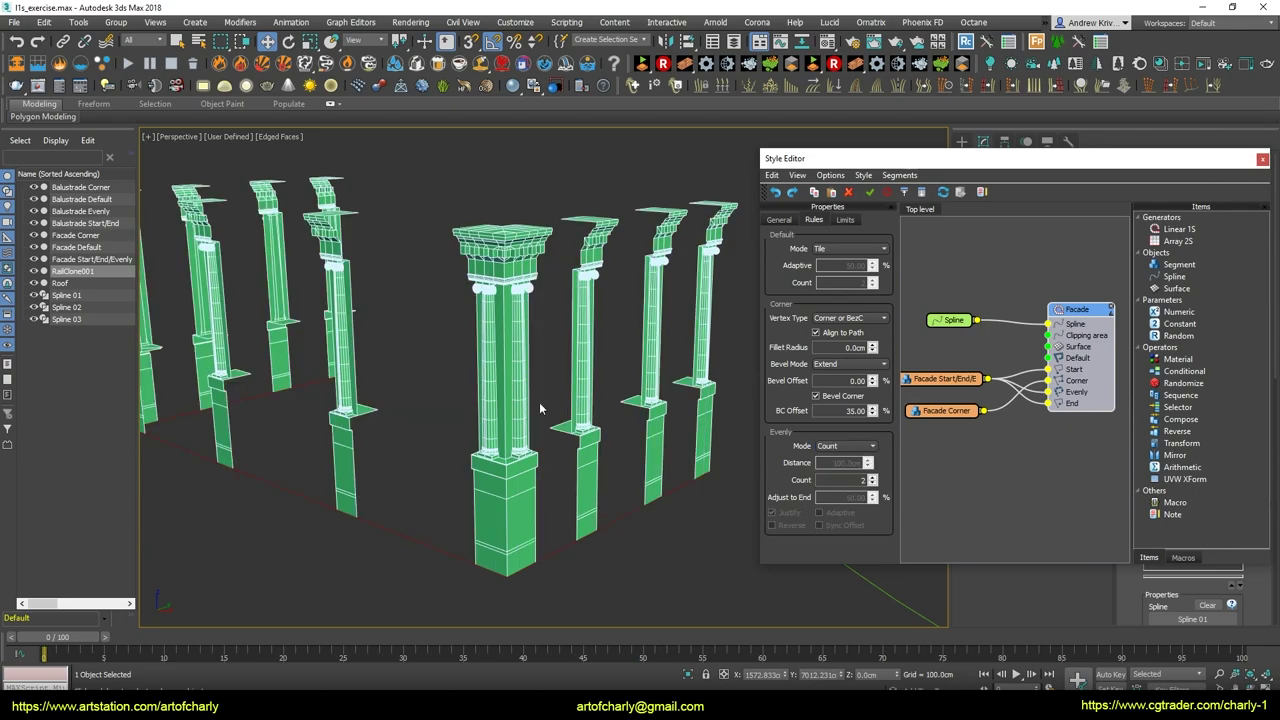
pyautogui.keyDown('alt'); pyautogui.moveTo(254, 366); pyautogui.dragTo(420, 410, button='middle'); pyautogui.keyUp('alt')
pyautogui.scroll(-3, 340, 392)
pyautogui.keyDown('alt'); pyautogui.moveTo(388, 452); pyautogui.dragTo(359, 455, button='middle'); pyautogui.keyUp('alt')
pyautogui.keyDown('alt'); pyautogui.moveTo(458, 472); pyautogui.dragTo(191, 405, button='middle'); pyautogui.keyUp('alt')
pyautogui.keyDown('alt'); pyautogui.moveTo(566, 454); pyautogui.dragTo(375, 379, button='middle'); pyautogui.keyUp('alt')
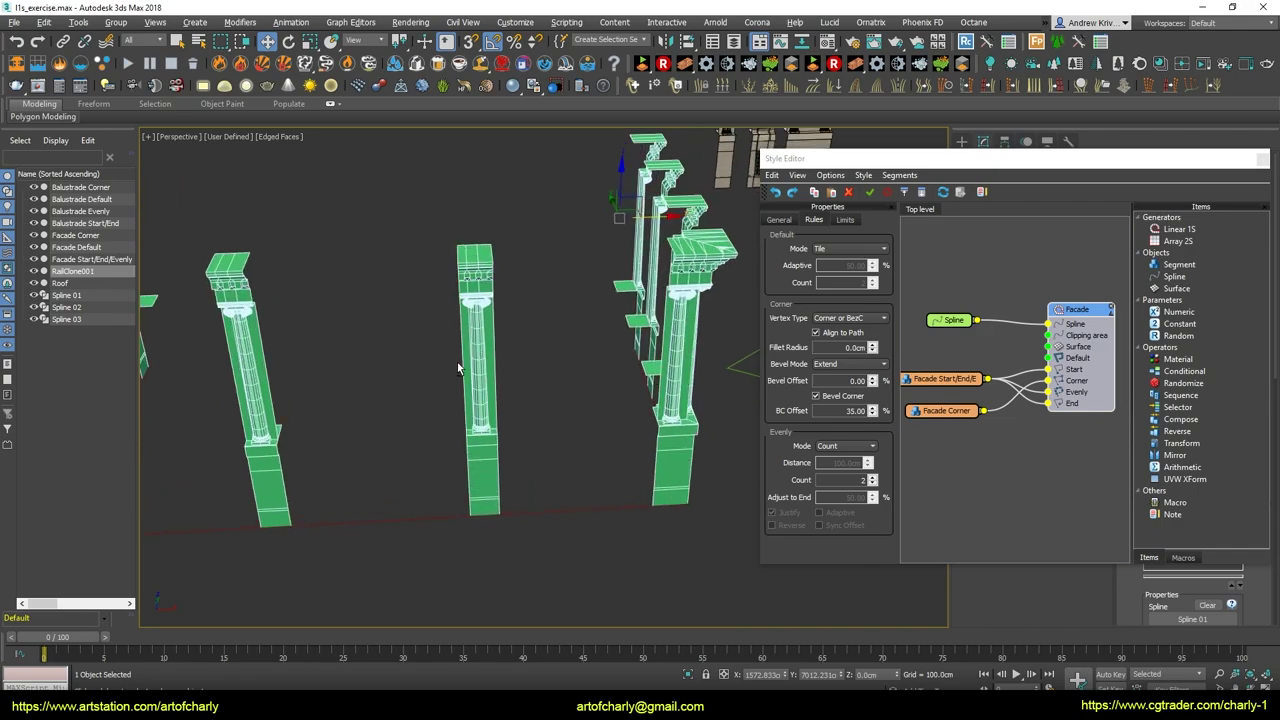
pyautogui.keyDown('alt'); pyautogui.moveTo(457, 368); pyautogui.dragTo(679, 420, button='middle'); pyautogui.keyUp('alt')
pyautogui.doubleClick(857, 480)
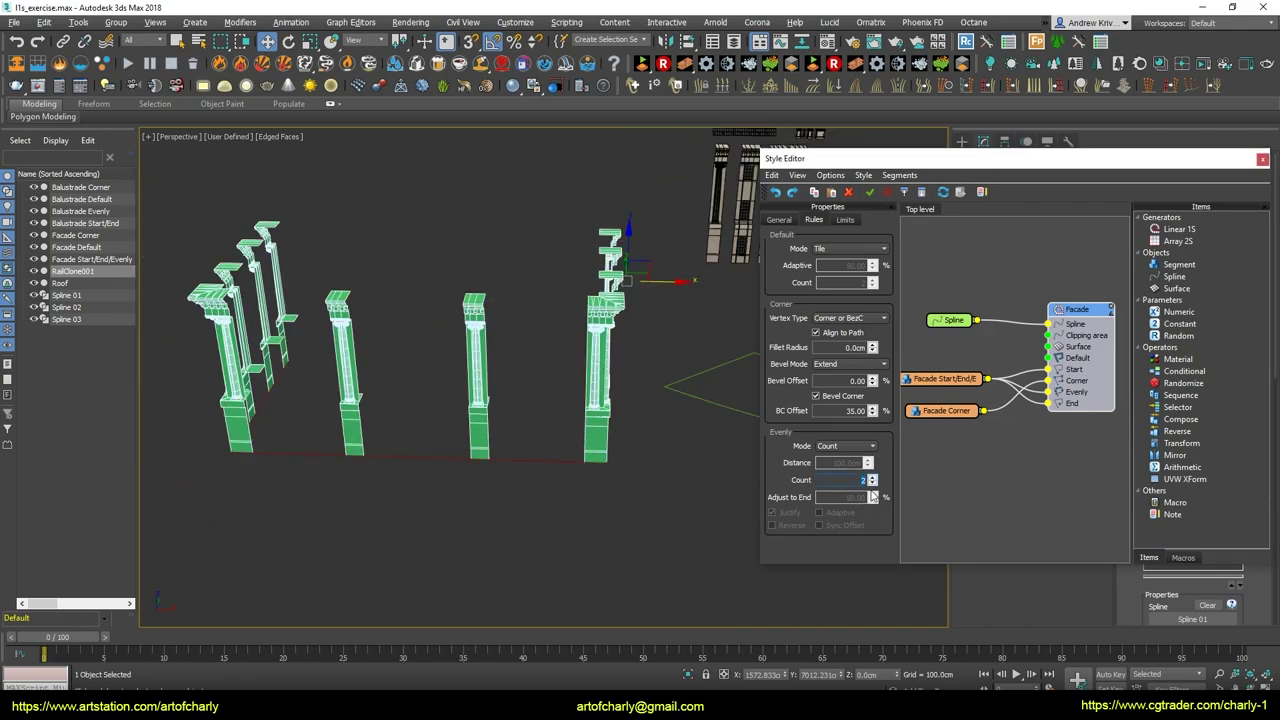
pyautogui.press('Return')
pyautogui.keyDown('alt'); pyautogui.moveTo(380, 391); pyautogui.dragTo(764, 483, button='middle'); pyautogui.keyUp('alt')
# Switch the Facade generator's Evenly mode to Distance with a spacing of 700 cm and check the columns
pyautogui.click(845, 446)
pyautogui.click(843, 463)
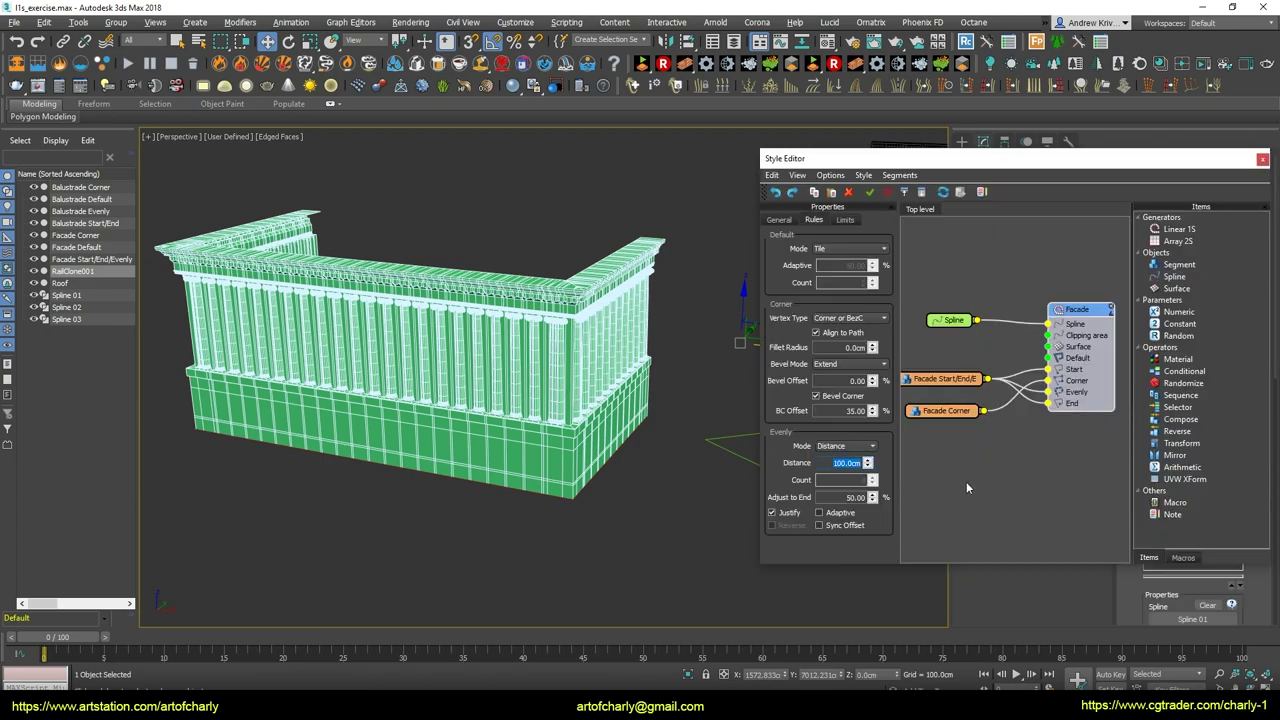
pyautogui.press('Return')
pyautogui.keyDown('alt'); pyautogui.moveTo(460, 390); pyautogui.dragTo(426, 372, button='middle'); pyautogui.keyUp('alt')
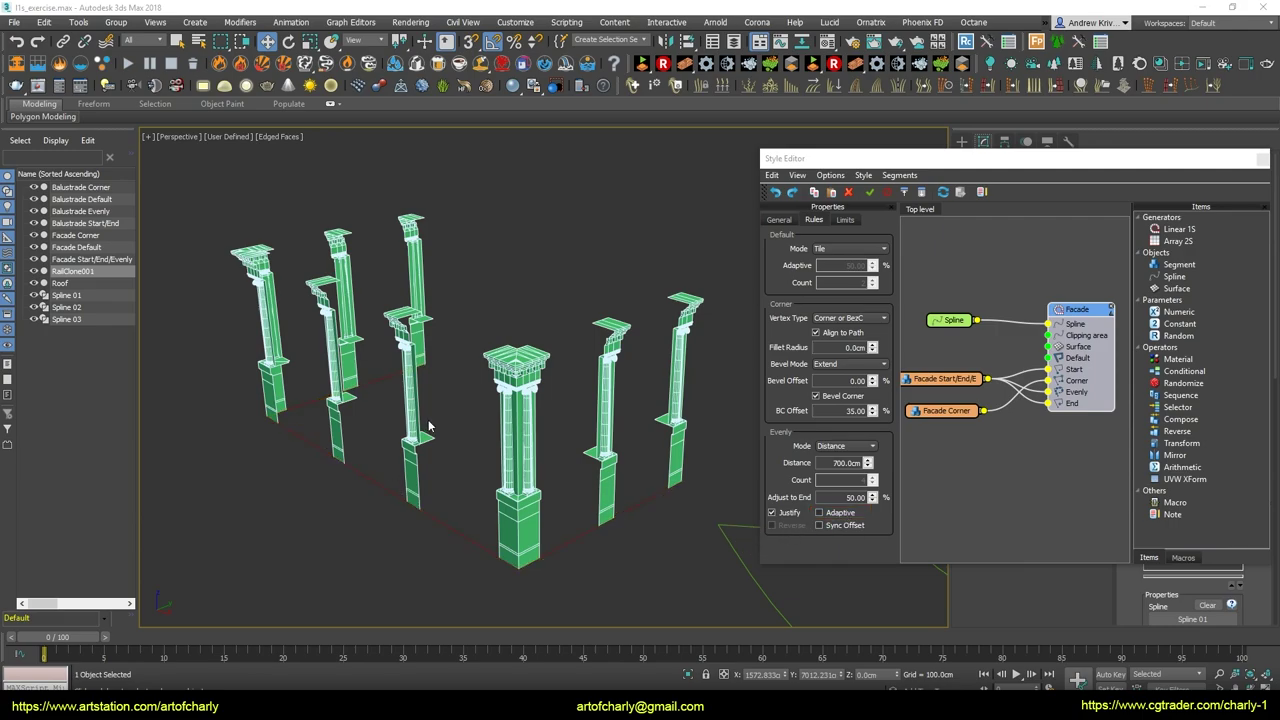
pyautogui.keyDown('alt'); pyautogui.moveTo(428, 428); pyautogui.dragTo(459, 416, button='middle'); pyautogui.keyUp('alt')
pyautogui.scroll(3, 655, 480)
# Enable Adaptive for the Facade generator's evenly spaced columns and inspect their spacing around the corners
pyautogui.click(819, 512)
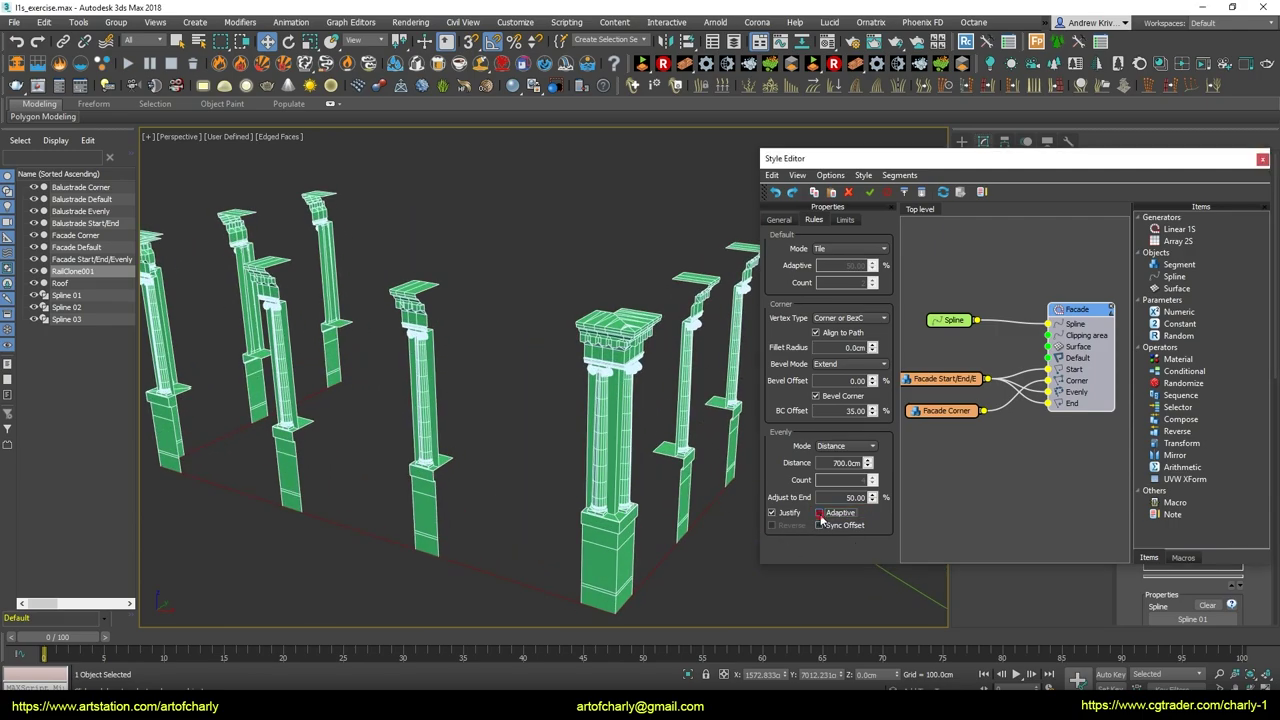
pyautogui.keyDown('alt'); pyautogui.moveTo(514, 449); pyautogui.dragTo(238, 312, button='middle'); pyautogui.keyUp('alt')
pyautogui.keyDown('alt'); pyautogui.moveTo(470, 405); pyautogui.dragTo(620, 392, button='middle'); pyautogui.keyUp('alt')
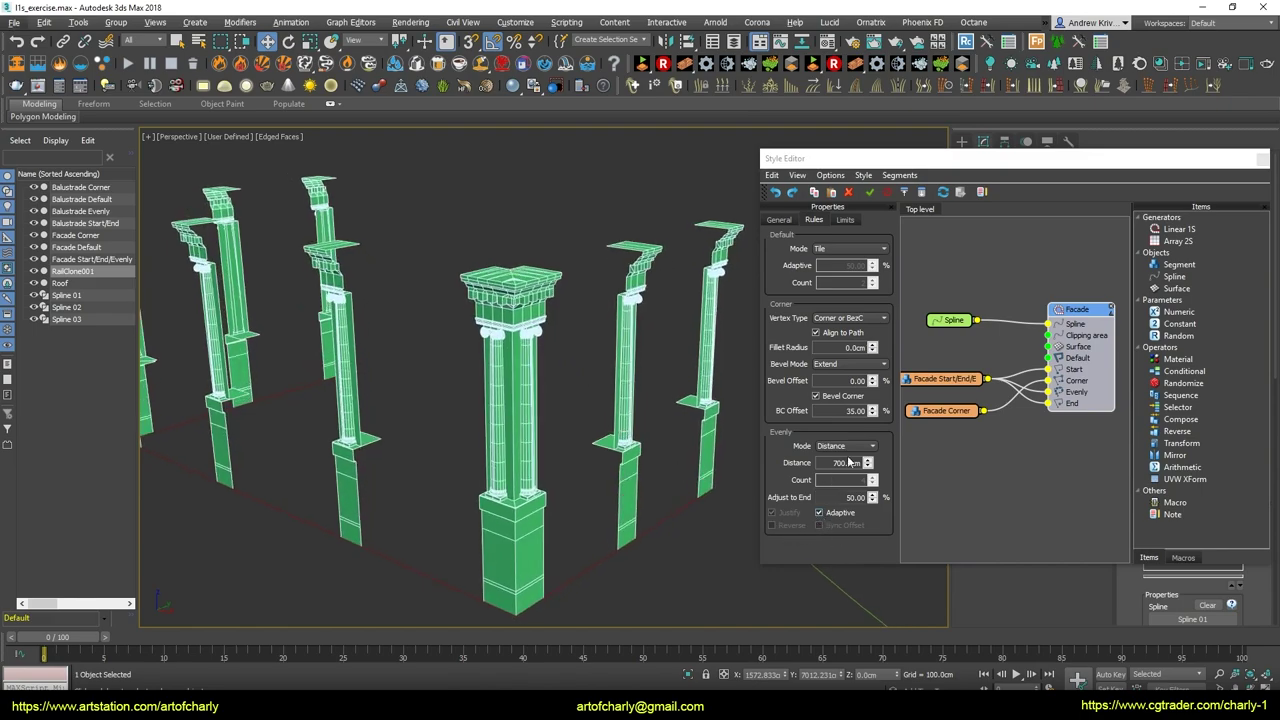
pyautogui.keyDown('alt'); pyautogui.moveTo(342, 208); pyautogui.dragTo(440, 232, button='middle'); pyautogui.keyUp('alt')
pyautogui.scroll(-3, 440, 232)
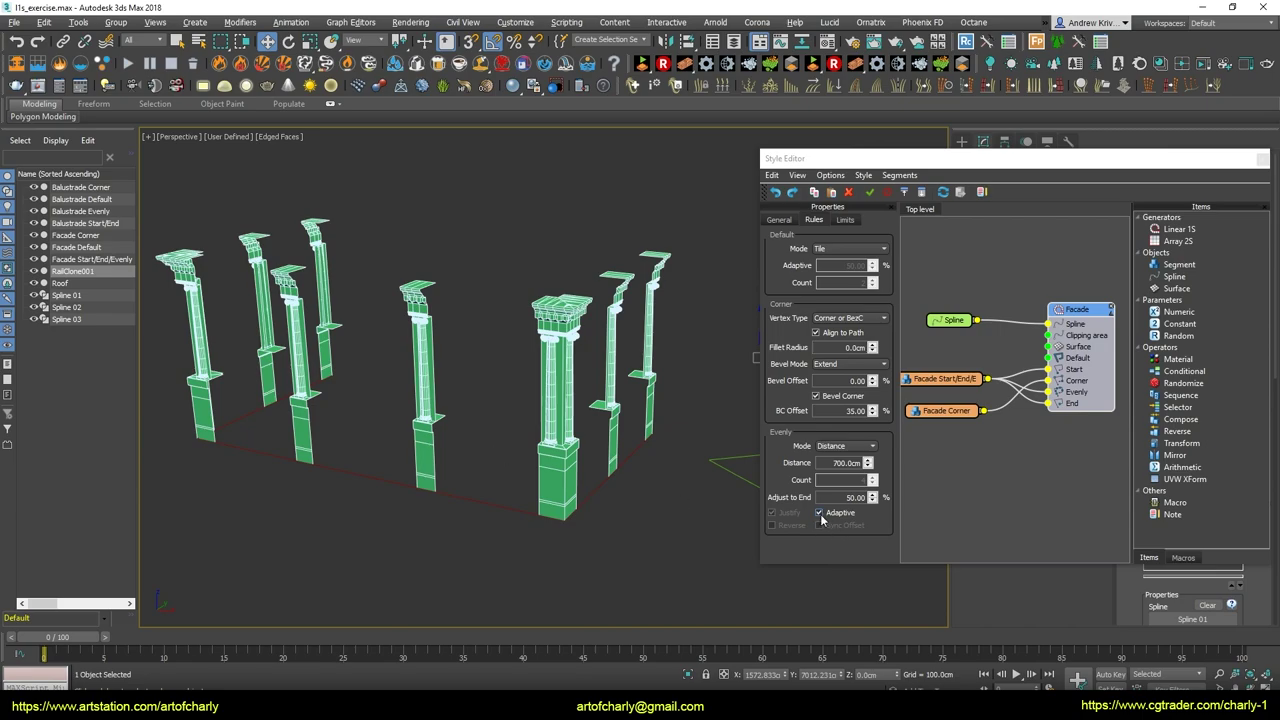
# Add a segment that uses the Facade Default object and connect it to the Facade generator's Default input
pyautogui.scroll(2, 605, 278)
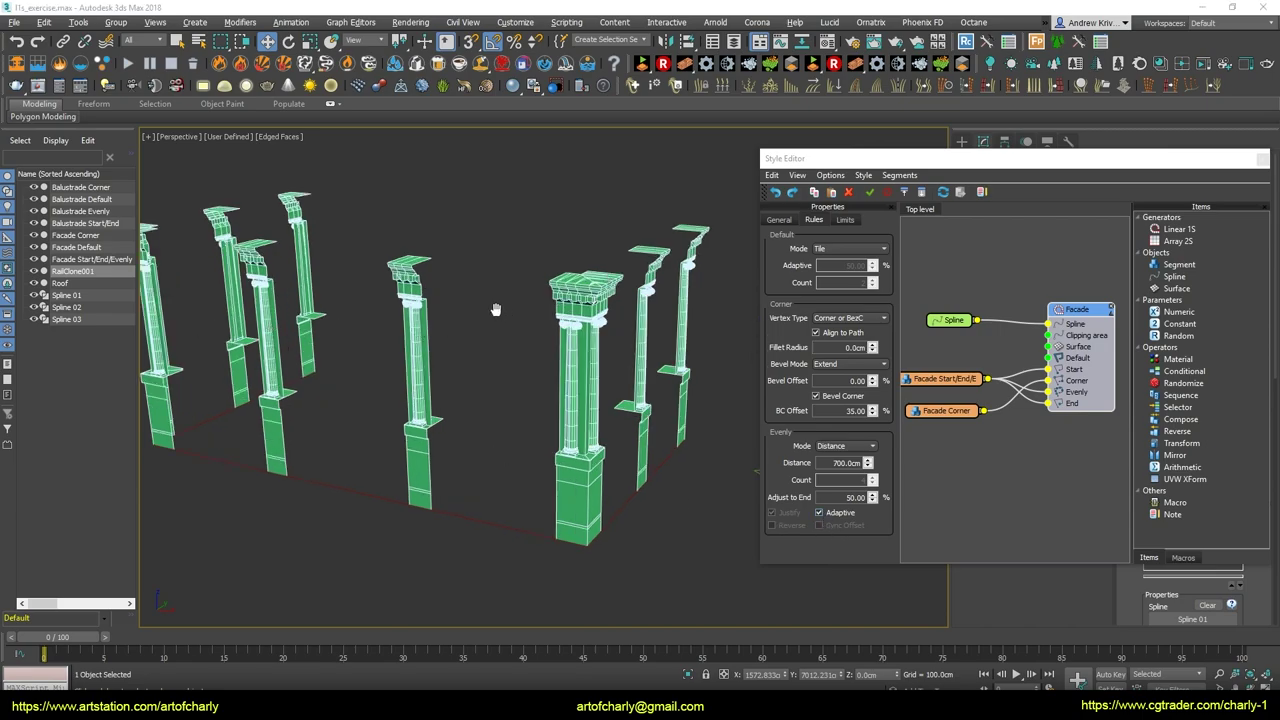
pyautogui.moveTo(495, 310); pyautogui.dragTo(290, 365, button='middle')
pyautogui.scroll(-4, 560, 290)
pyautogui.moveTo(564, 289); pyautogui.dragTo(320, 350, button='middle')
pyautogui.scroll(7, 435, 345)
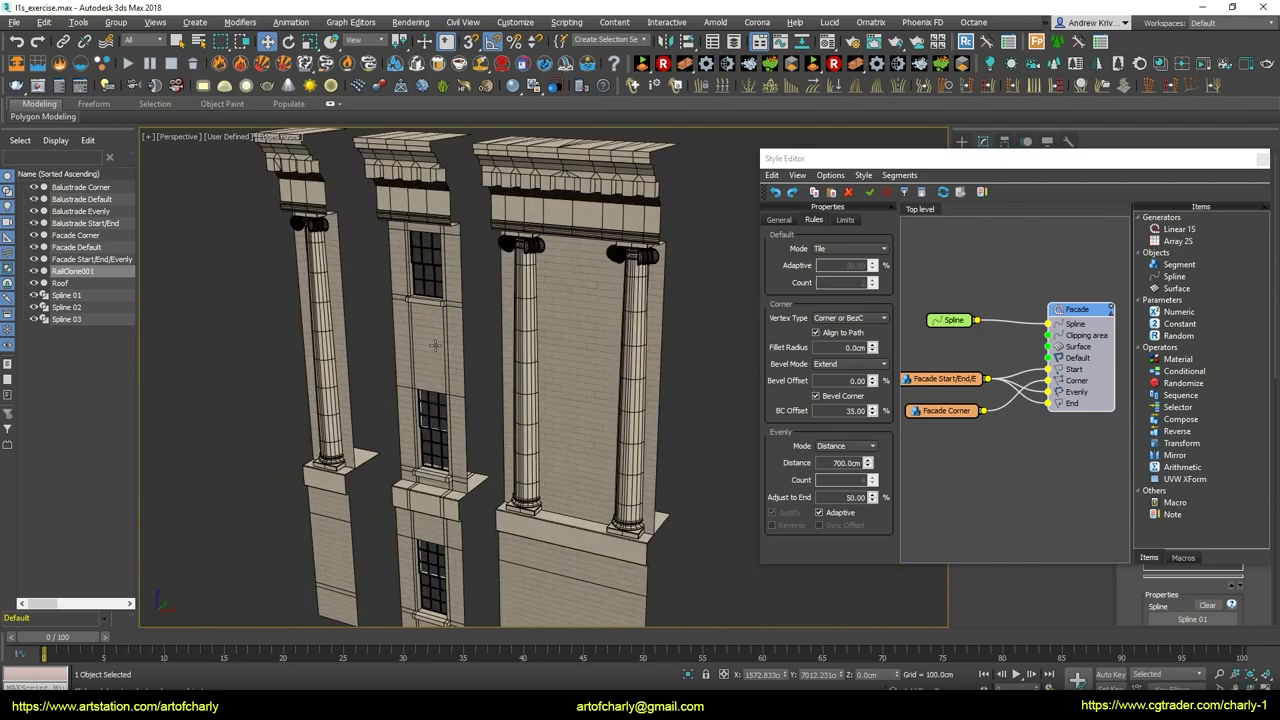
pyautogui.scroll(3, 435, 345)
pyautogui.scroll(-8, 398, 395)
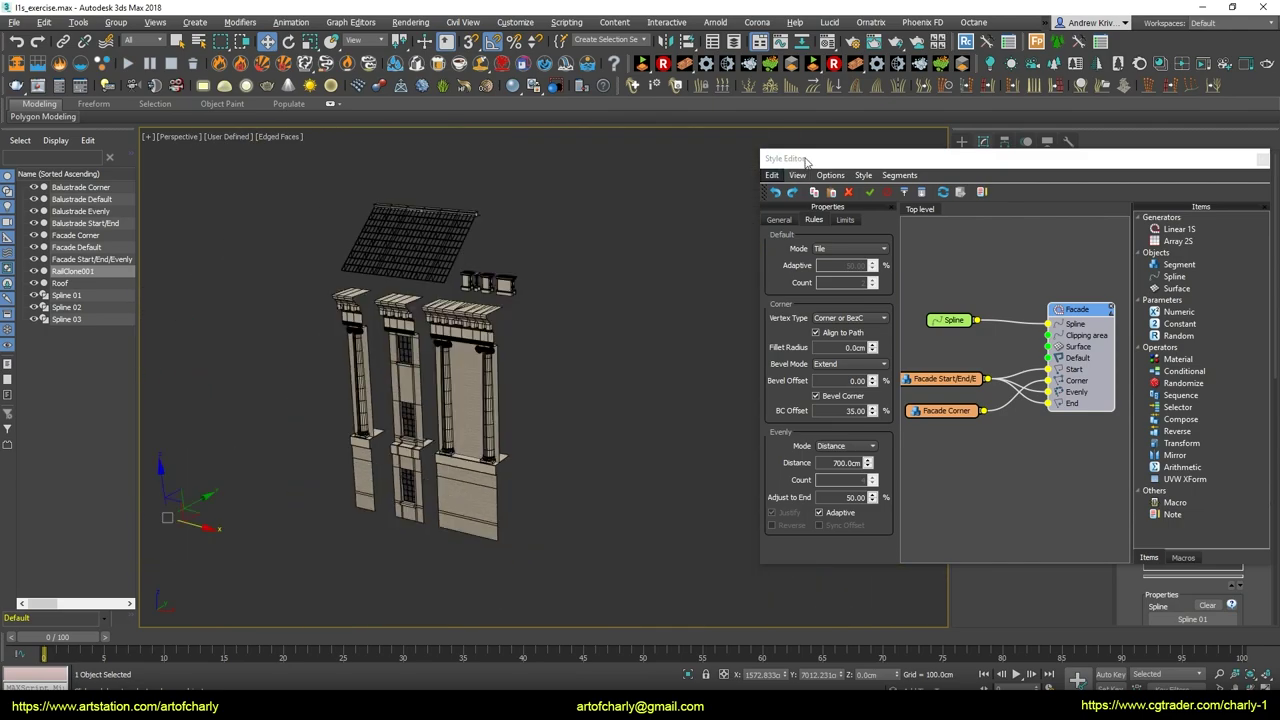
pyautogui.moveTo(830, 160); pyautogui.dragTo(637, 139)
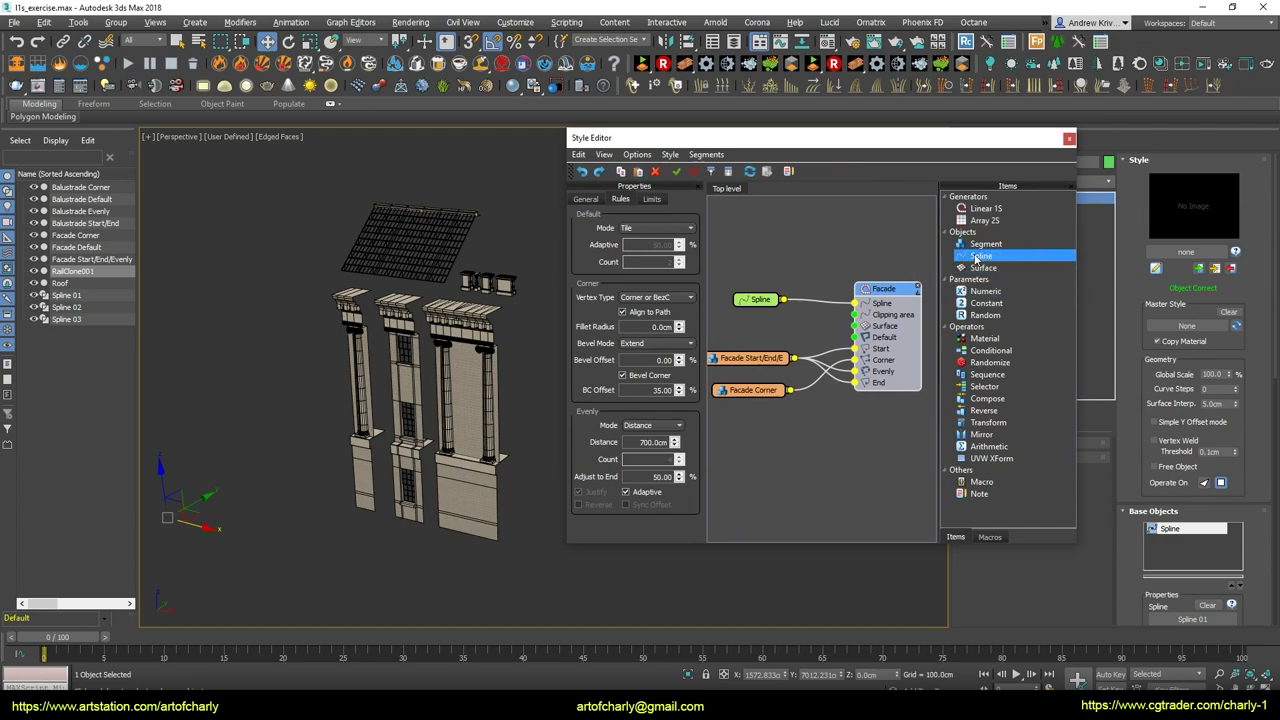
pyautogui.moveTo(985, 243); pyautogui.dragTo(763, 318)
pyautogui.click(647, 242)
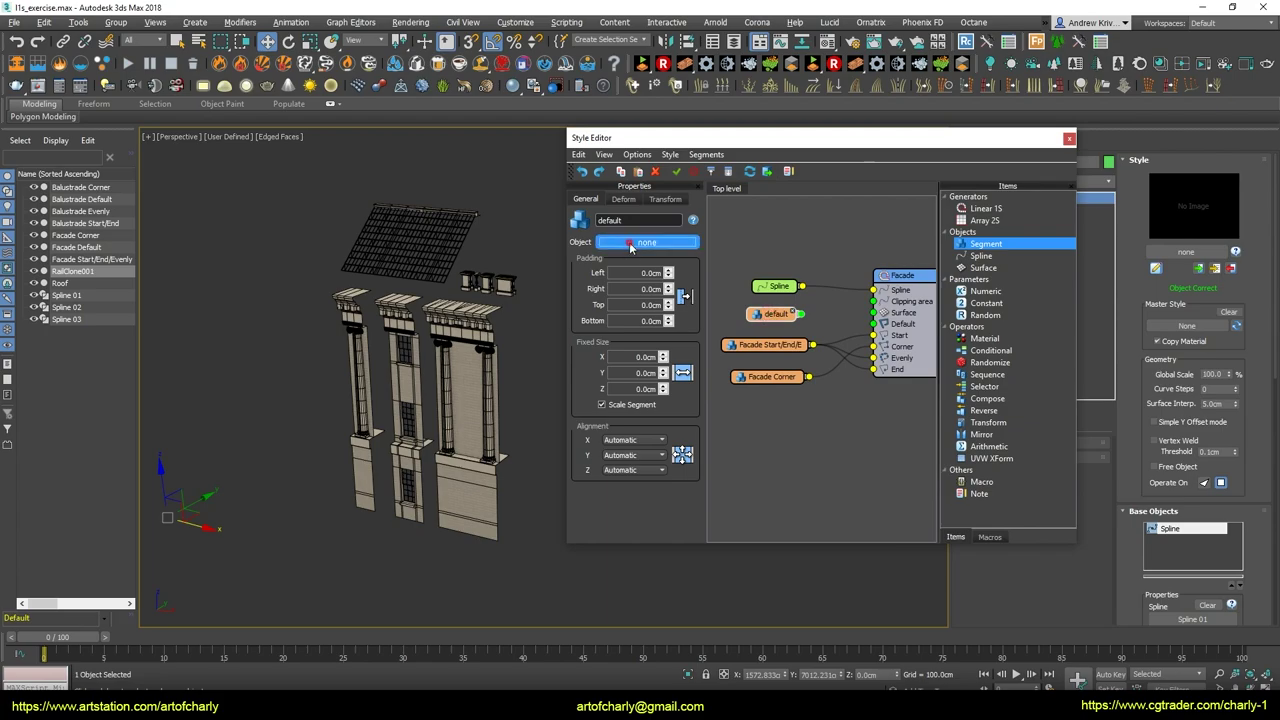
pyautogui.click(405, 373)
pyautogui.moveTo(795, 318); pyautogui.dragTo(873, 323)
# Set the Facade Default segment's Y alignment to Pivot and view the facade without edged faces
pyautogui.moveTo(364, 376)
pyautogui.keyDown('alt'); pyautogui.mouseDown(button='middle')
pyautogui.moveTo(370, 360)
pyautogui.moveTo(285, 380)
pyautogui.moveTo(380, 388)
pyautogui.moveTo(401, 375)
pyautogui.moveTo(356, 380)
pyautogui.mouseUp(button='middle'); pyautogui.keyUp('alt')
pyautogui.scroll(-3, 370, 360)
pyautogui.scroll(2, 380, 388)
pyautogui.click(771, 314)
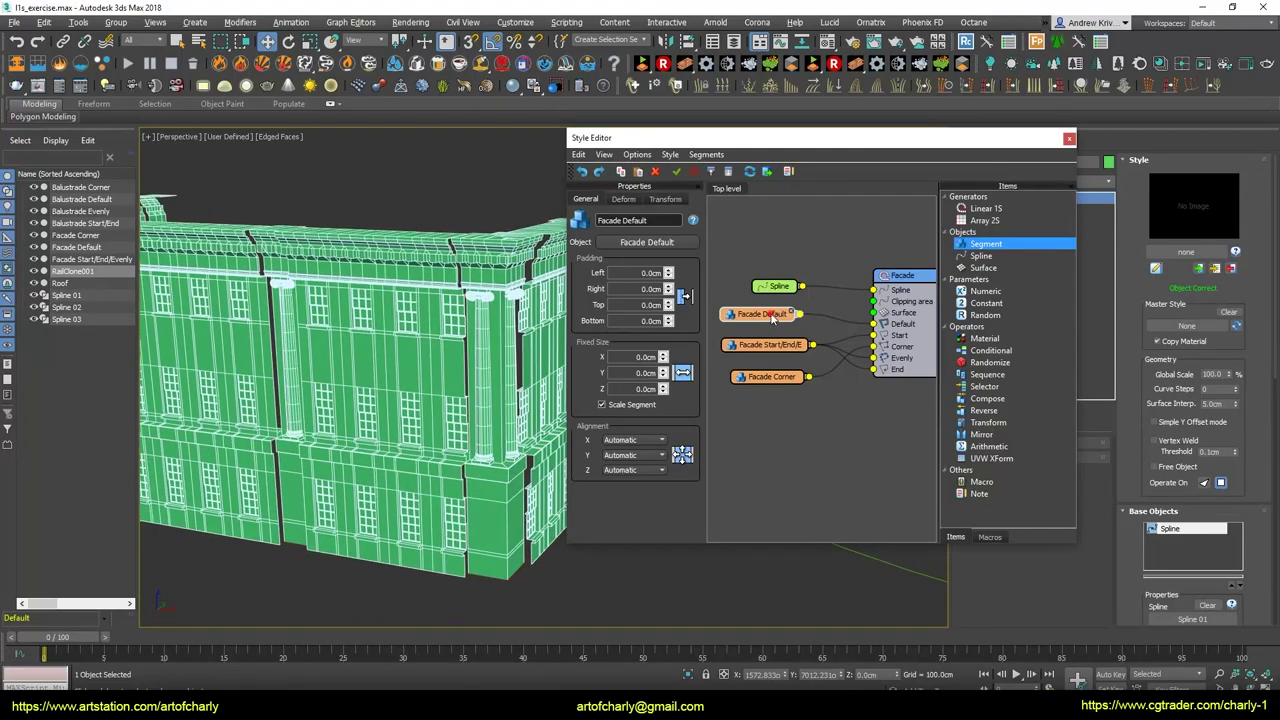
pyautogui.click(622, 455)
pyautogui.click(618, 462)
pyautogui.keyDown('alt'); pyautogui.moveTo(360, 380); pyautogui.dragTo(299, 354, button='middle'); pyautogui.keyUp('alt')
pyautogui.press('F4')
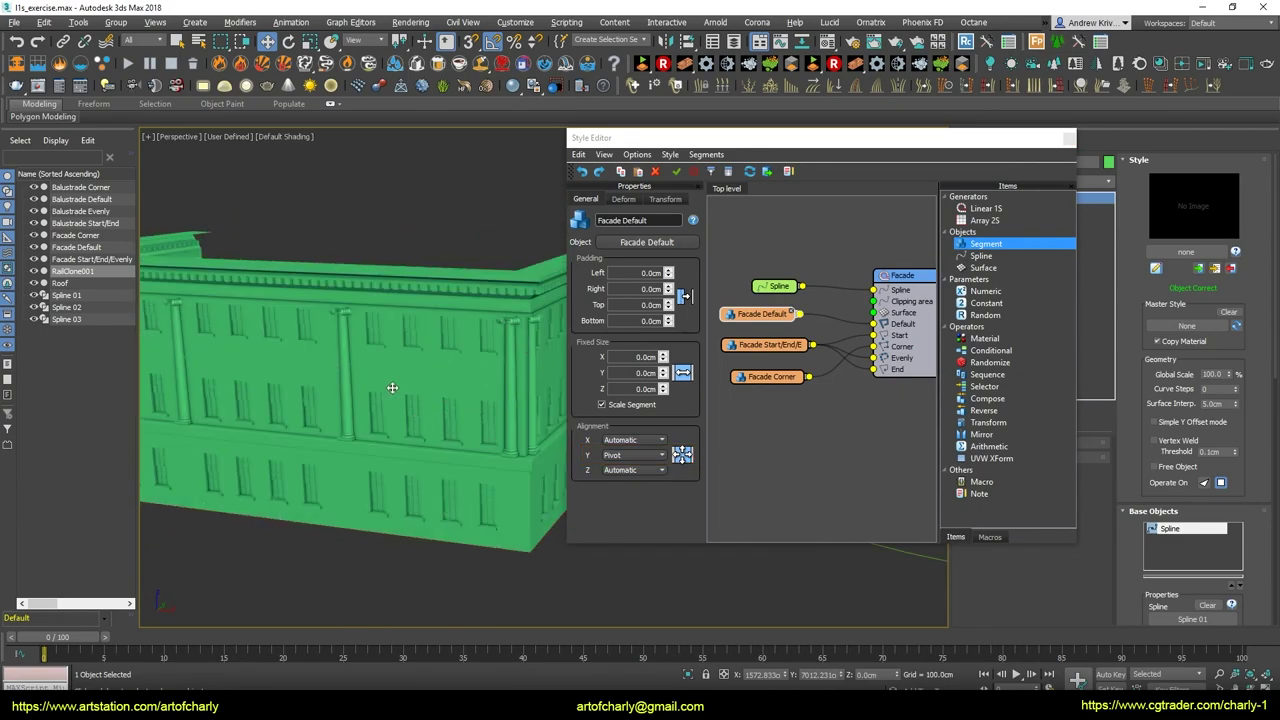
pyautogui.keyDown('alt'); pyautogui.moveTo(423, 374); pyautogui.dragTo(380, 443, button='middle'); pyautogui.keyUp('alt')
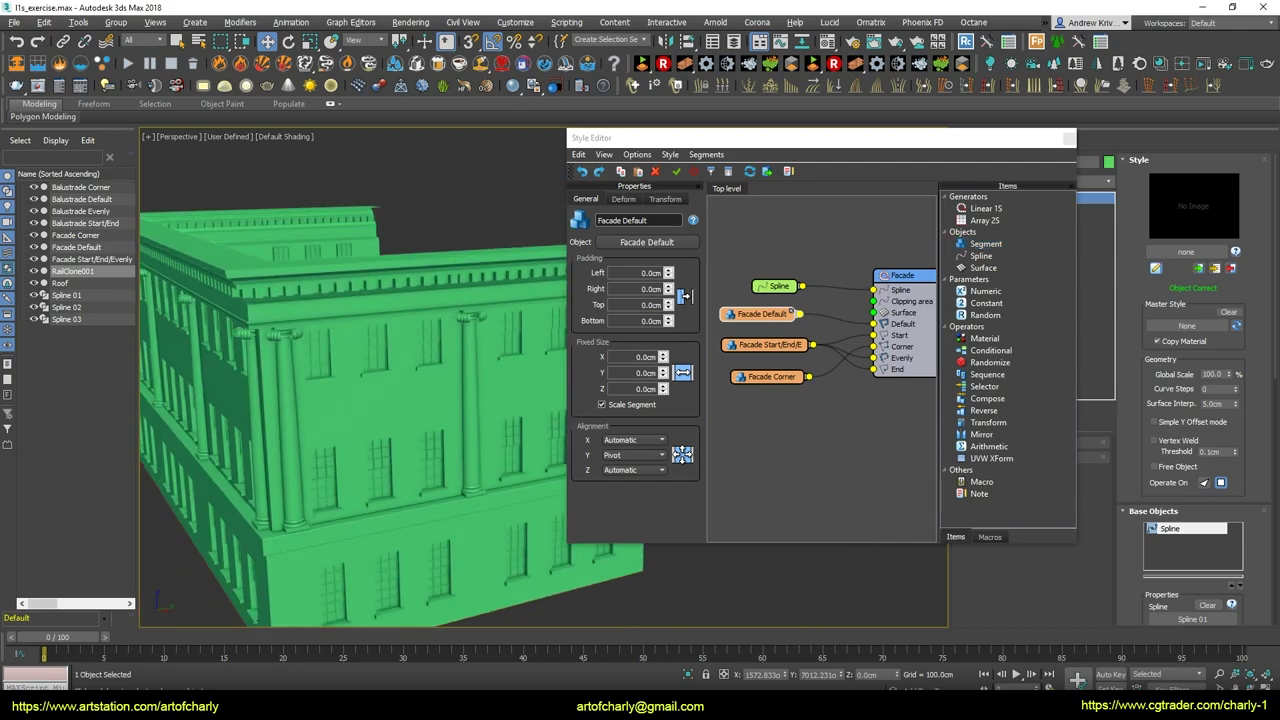
# Review the available Default mode options in the Facade generator's rules, leaving it on Tile
pyautogui.click(915, 277)
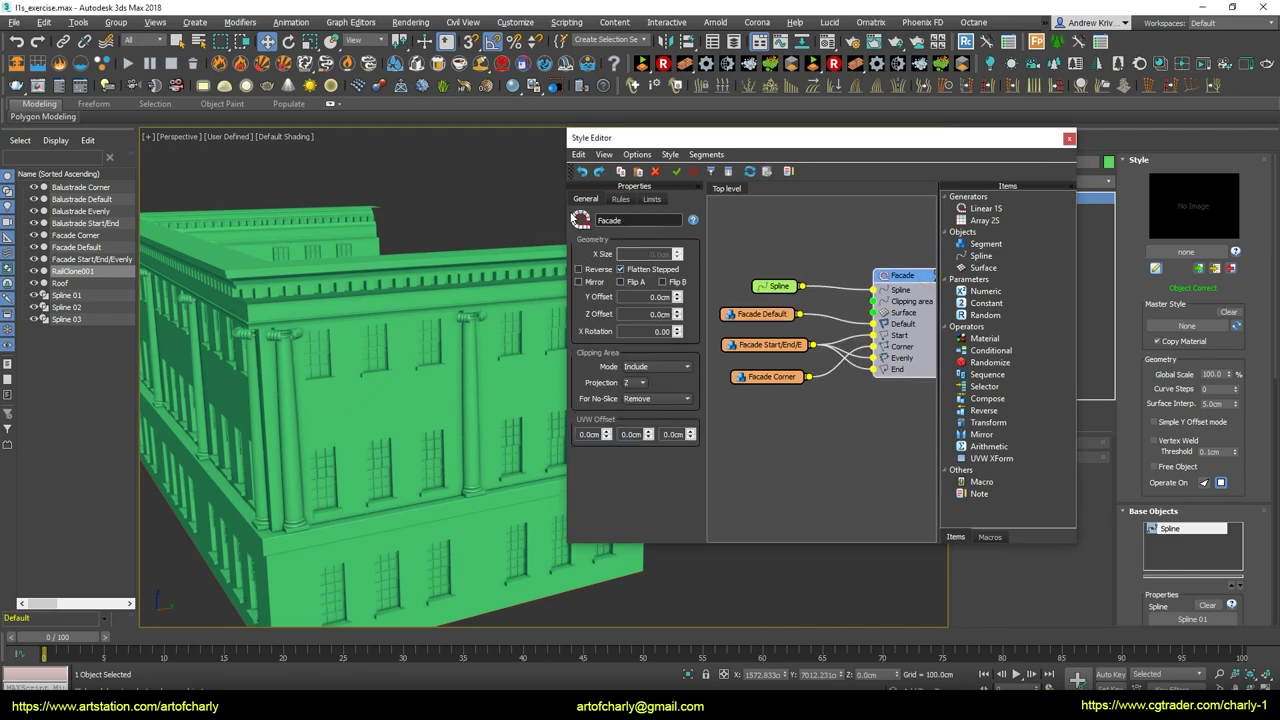
pyautogui.click(620, 199)
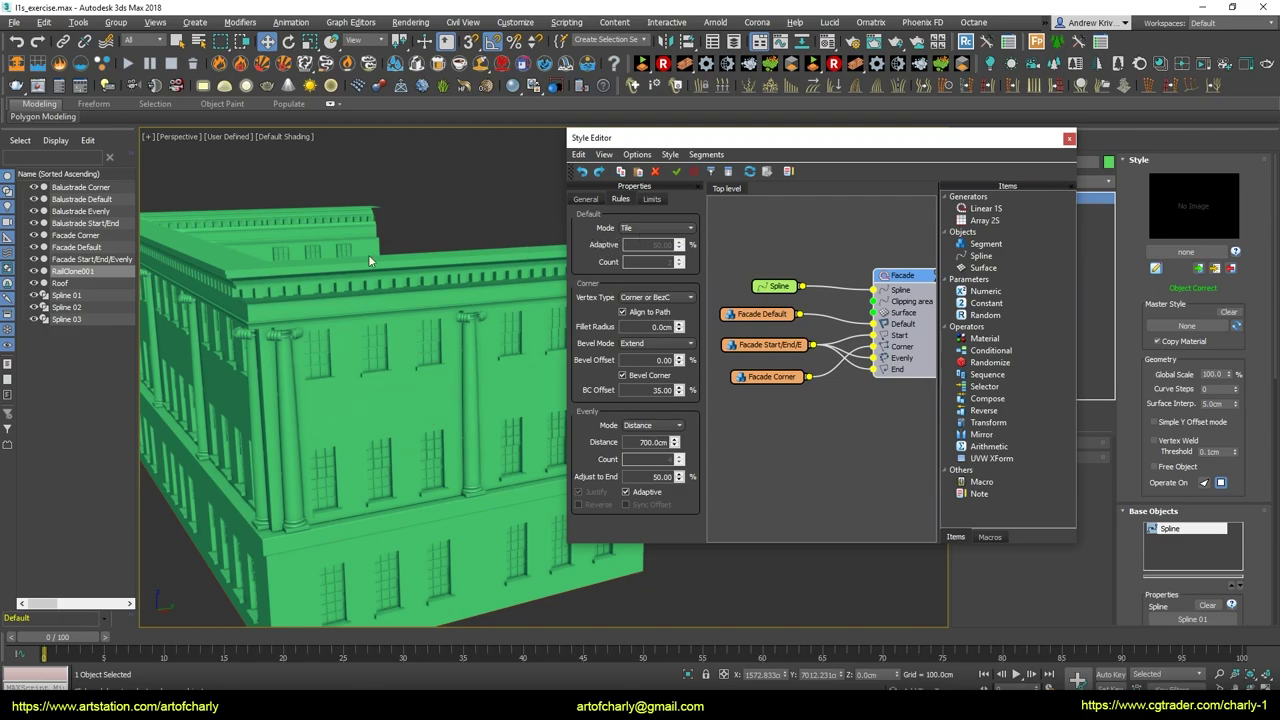
pyautogui.click(638, 229)
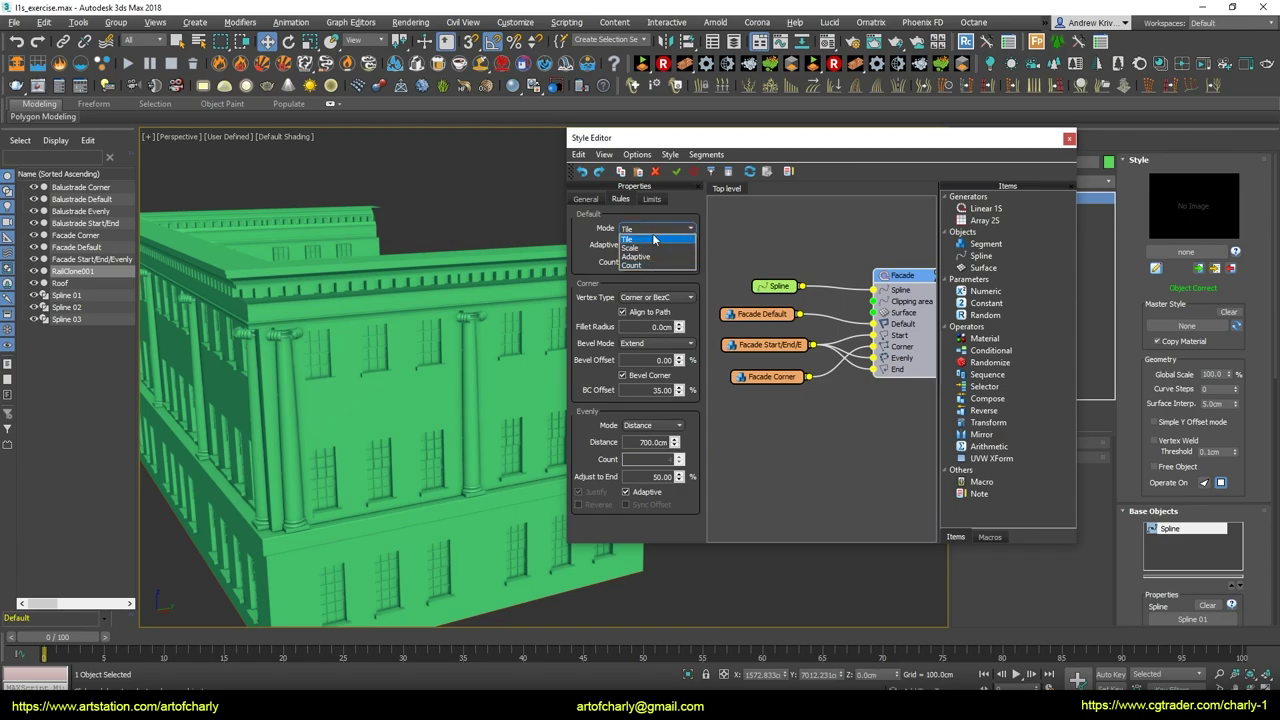
pyautogui.click(340, 378)
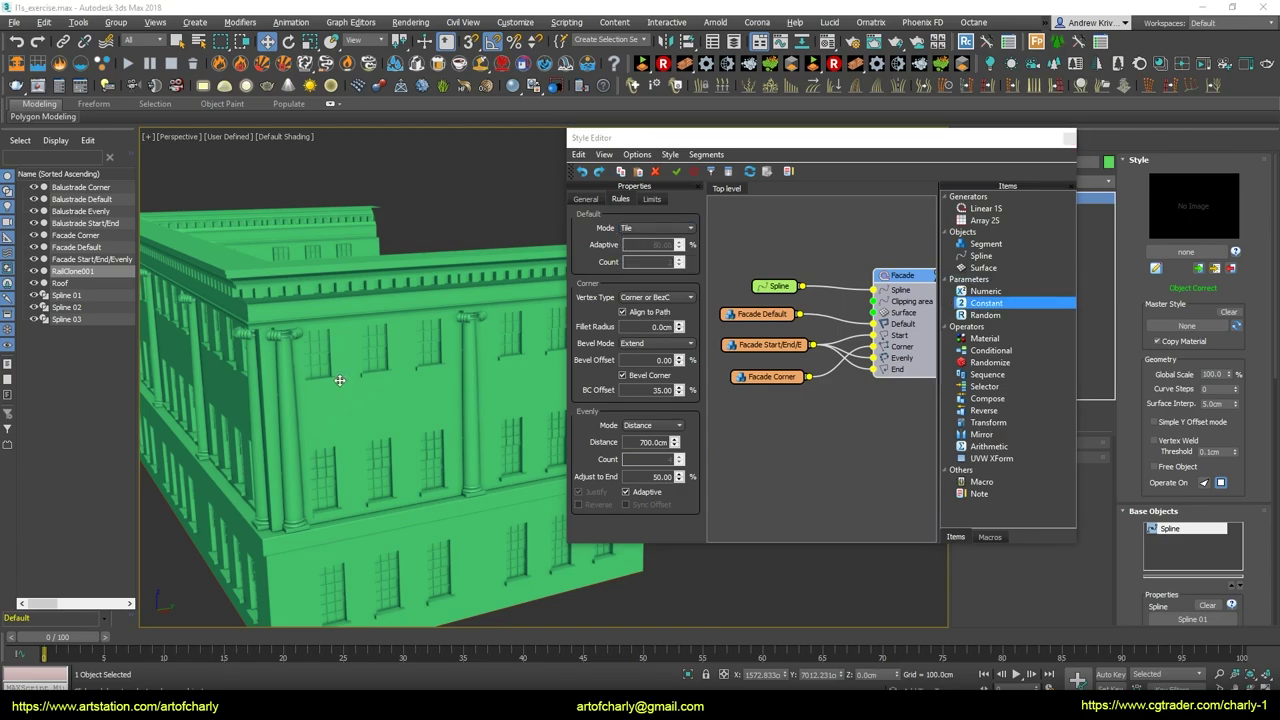
# Move Spline 01's vertices to change the facade's length, check the sliced windows and return to the RailClone object's style
pyautogui.scroll(-6, 323, 366)
pyautogui.keyDown('alt'); pyautogui.moveTo(423, 386); pyautogui.dragTo(447, 518, button='middle'); pyautogui.keyUp('alt')
pyautogui.scroll(5, 447, 518)
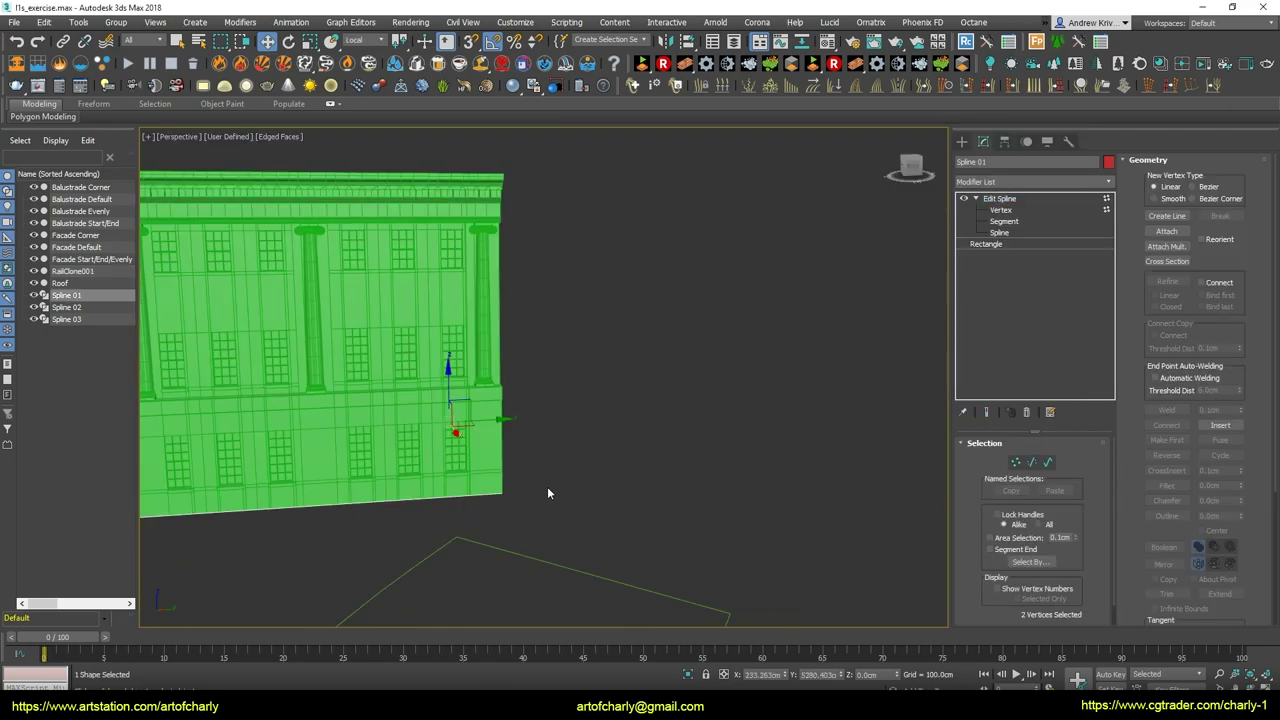
pyautogui.moveTo(627, 403); pyautogui.dragTo(577, 430)
pyautogui.keyDown('alt'); pyautogui.moveTo(595, 438); pyautogui.dragTo(525, 398, button='middle'); pyautogui.keyUp('alt')
pyautogui.scroll(1, 525, 398)
pyautogui.scroll(1, 524, 398)
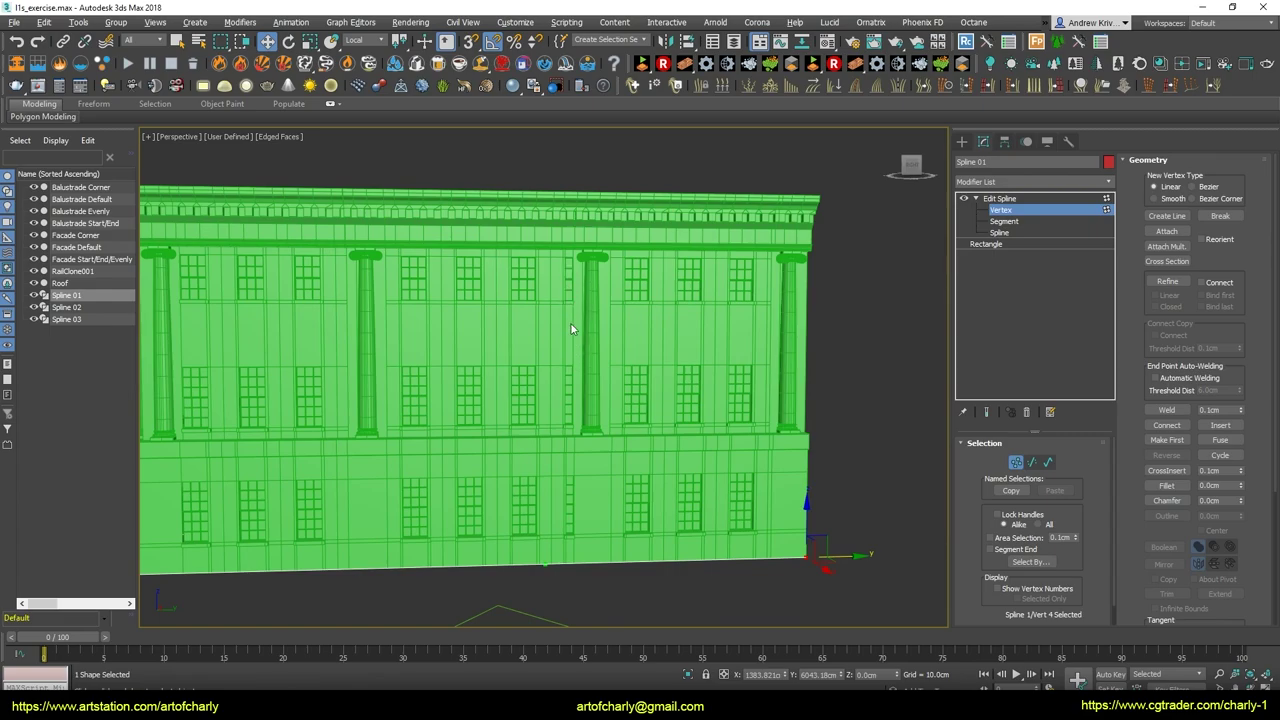
pyautogui.click(533, 409)
pyautogui.press('1')
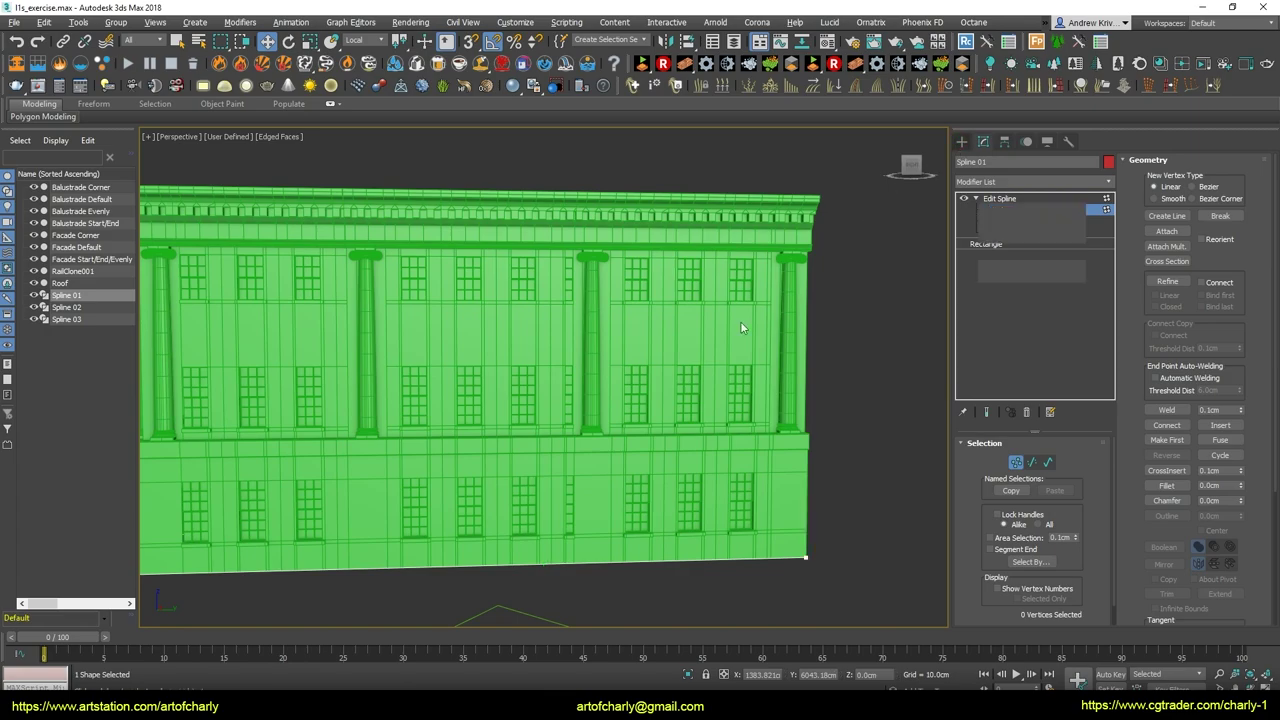
pyautogui.click(743, 323)
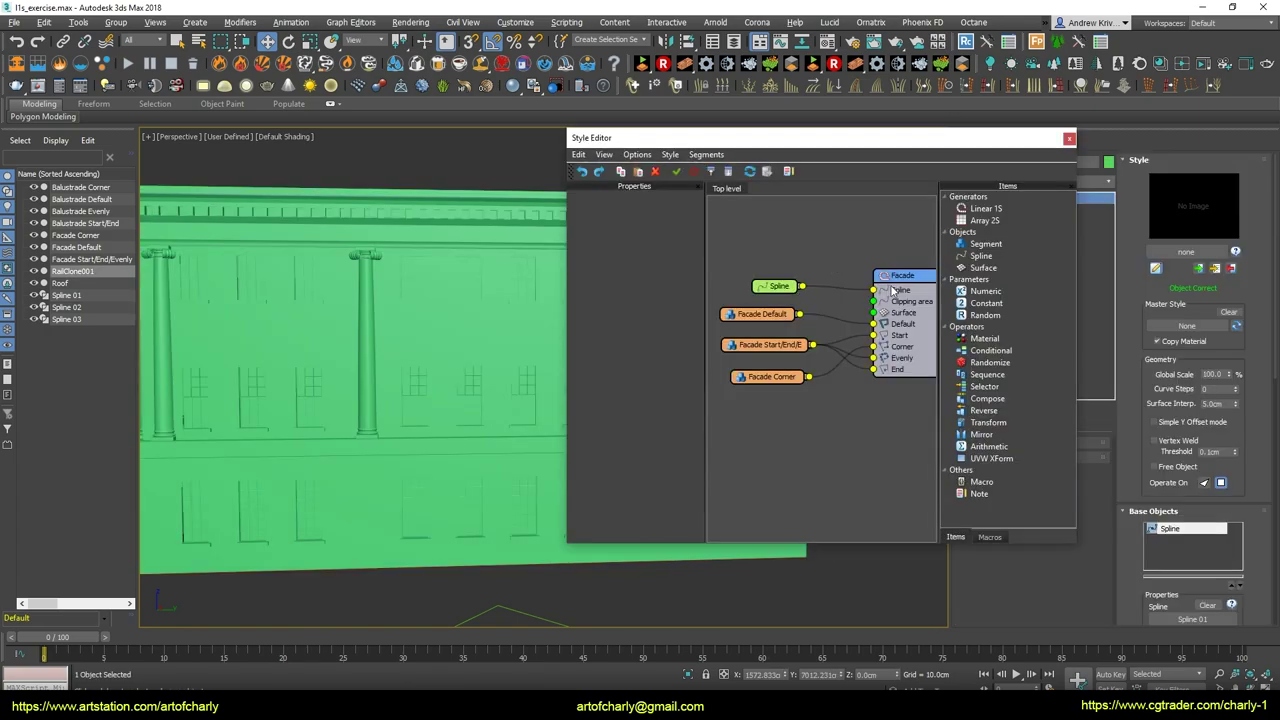
# Toggle Adaptive in the Facade generator's Evenly rules and compare how the windows are cut between columns
pyautogui.click(894, 284)
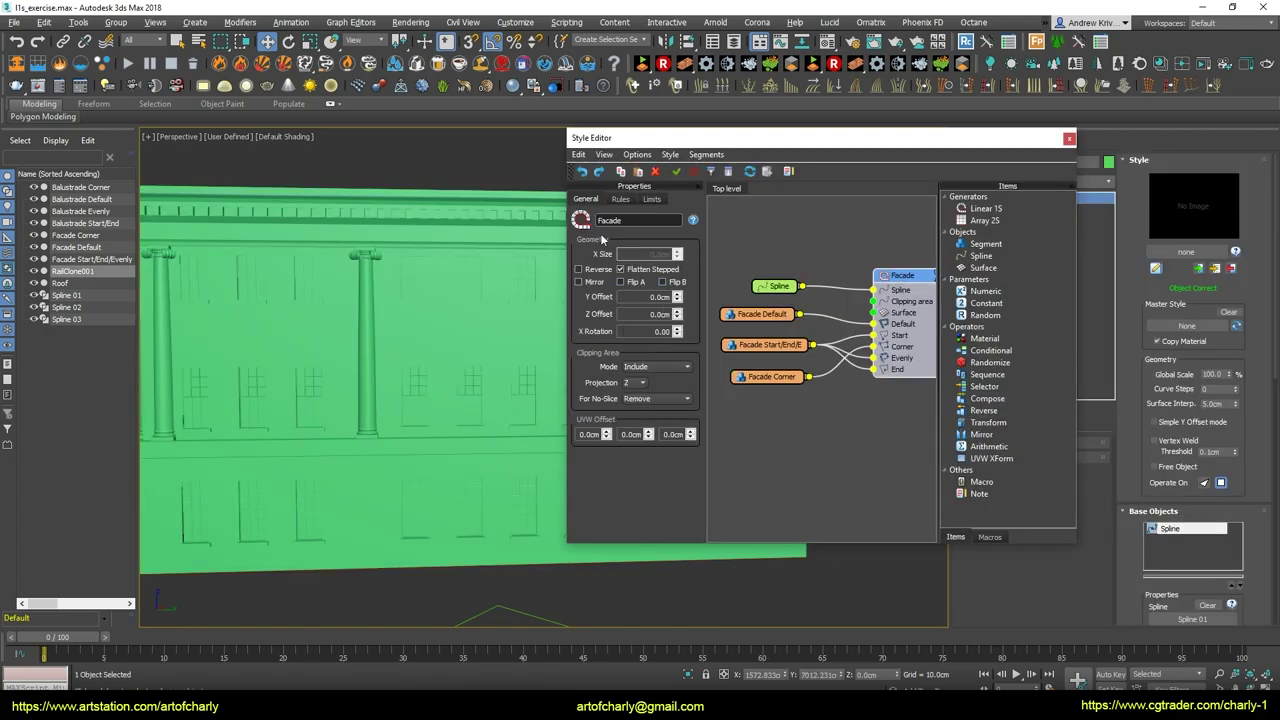
pyautogui.click(620, 199)
pyautogui.click(627, 492)
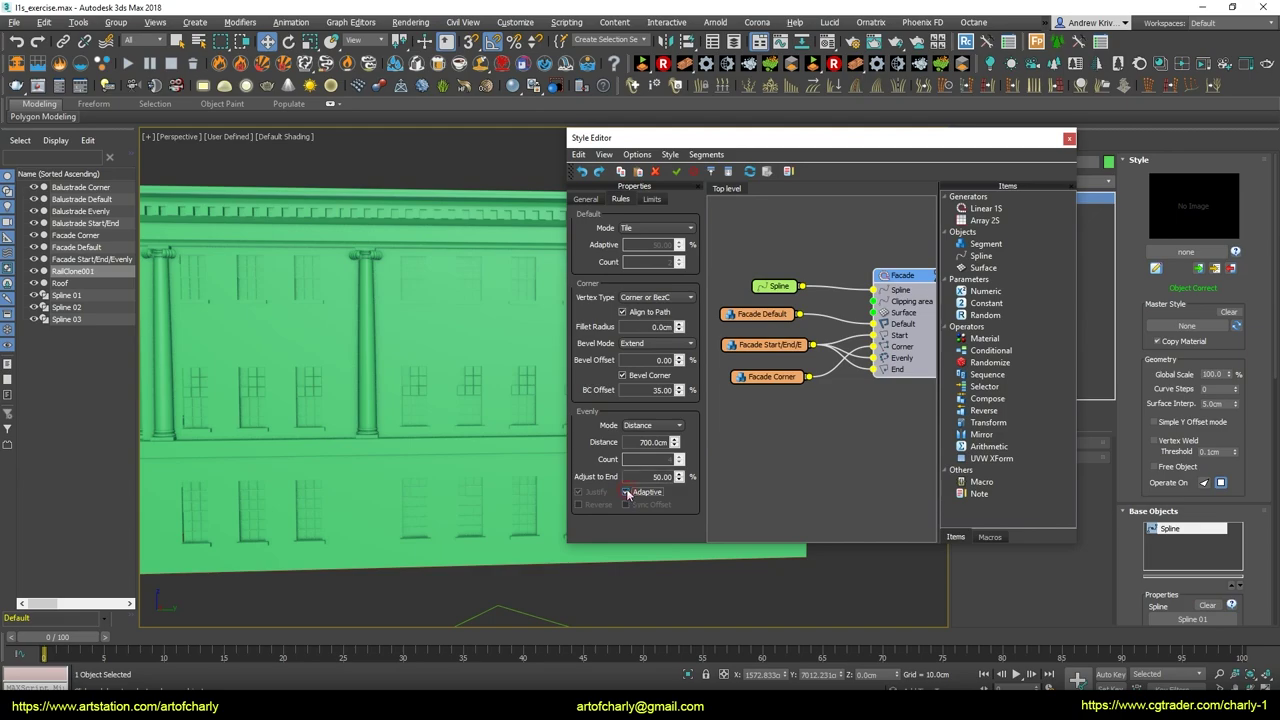
pyautogui.click(627, 492)
pyautogui.moveTo(727, 142); pyautogui.dragTo(856, 154)
pyautogui.moveTo(428, 346); pyautogui.dragTo(499, 384, button='middle')
pyautogui.scroll(3, 499, 384)
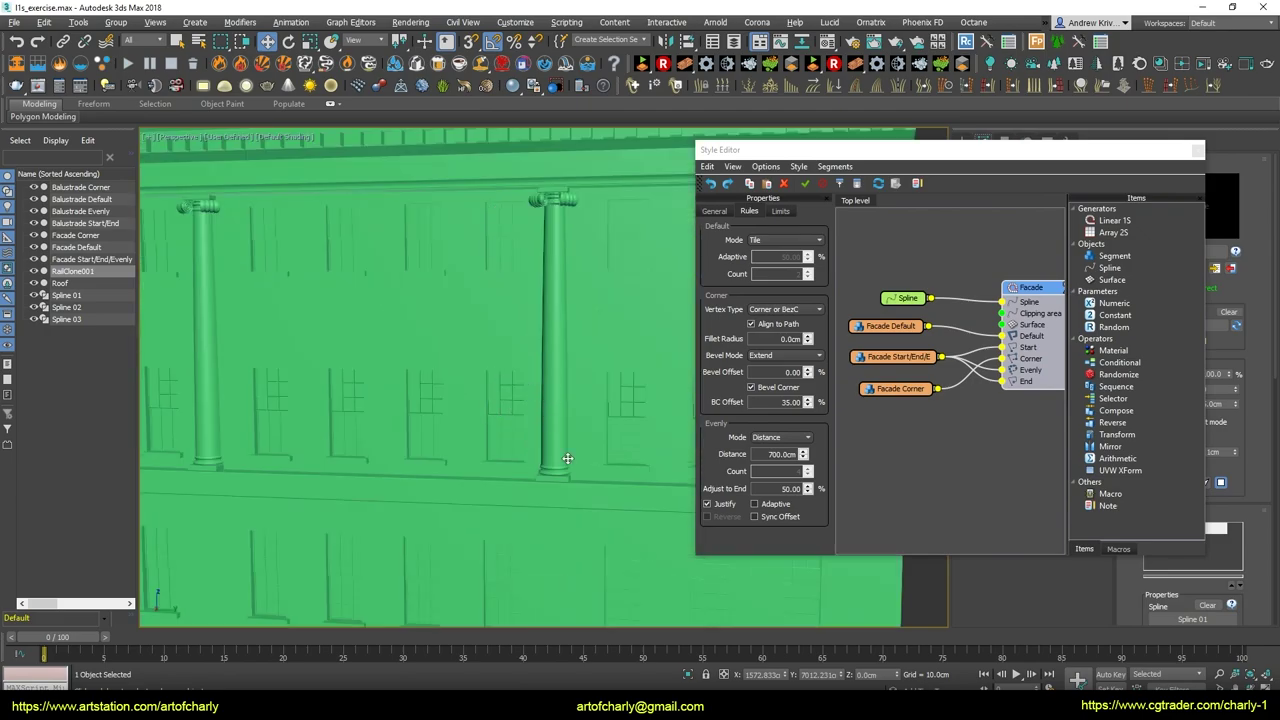
pyautogui.click(755, 504)
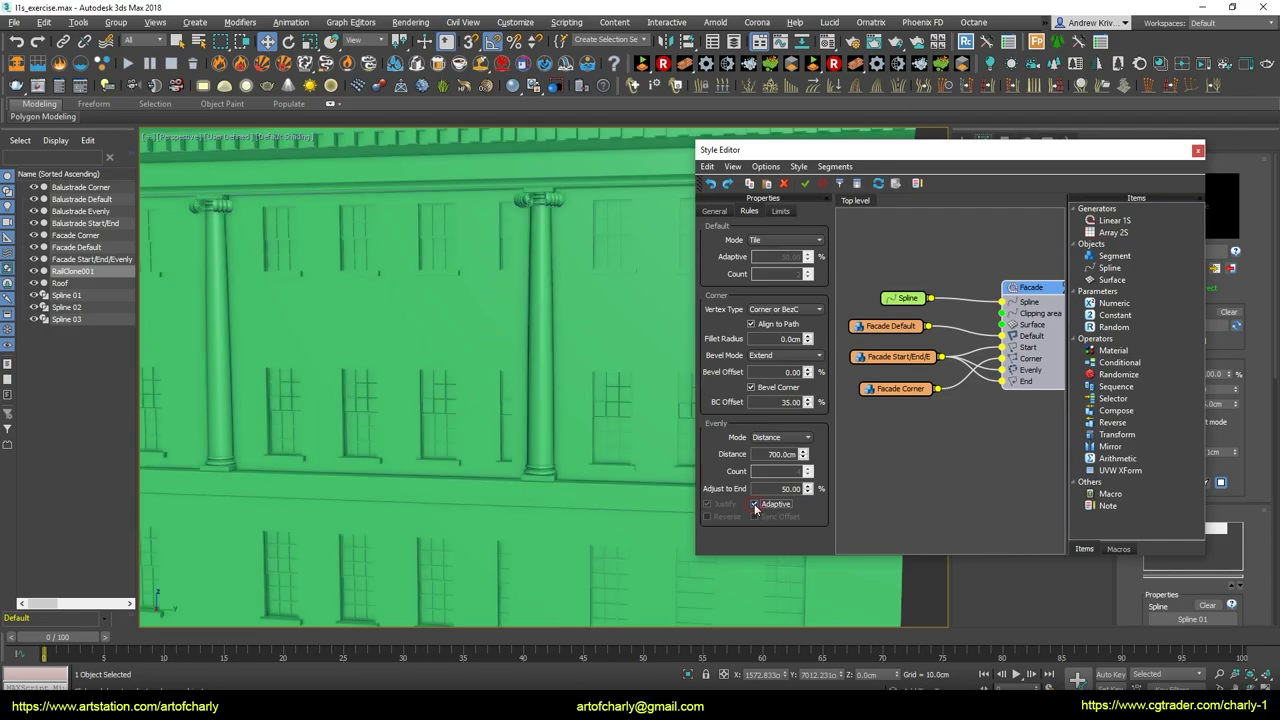
pyautogui.scroll(-4, 449, 354)
pyautogui.keyDown('alt'); pyautogui.moveTo(491, 331); pyautogui.dragTo(520, 362, button='middle'); pyautogui.keyUp('alt')
# Try the Scale mode for the Facade generator's default segments and inspect the stretched windows
pyautogui.click(786, 240)
pyautogui.click(786, 261)
pyautogui.keyDown('alt'); pyautogui.moveTo(533, 316); pyautogui.dragTo(427, 372, button='middle'); pyautogui.keyUp('alt')
pyautogui.keyDown('alt'); pyautogui.moveTo(467, 384); pyautogui.dragTo(613, 435, button='middle'); pyautogui.keyUp('alt')
pyautogui.scroll(-2, 467, 385)
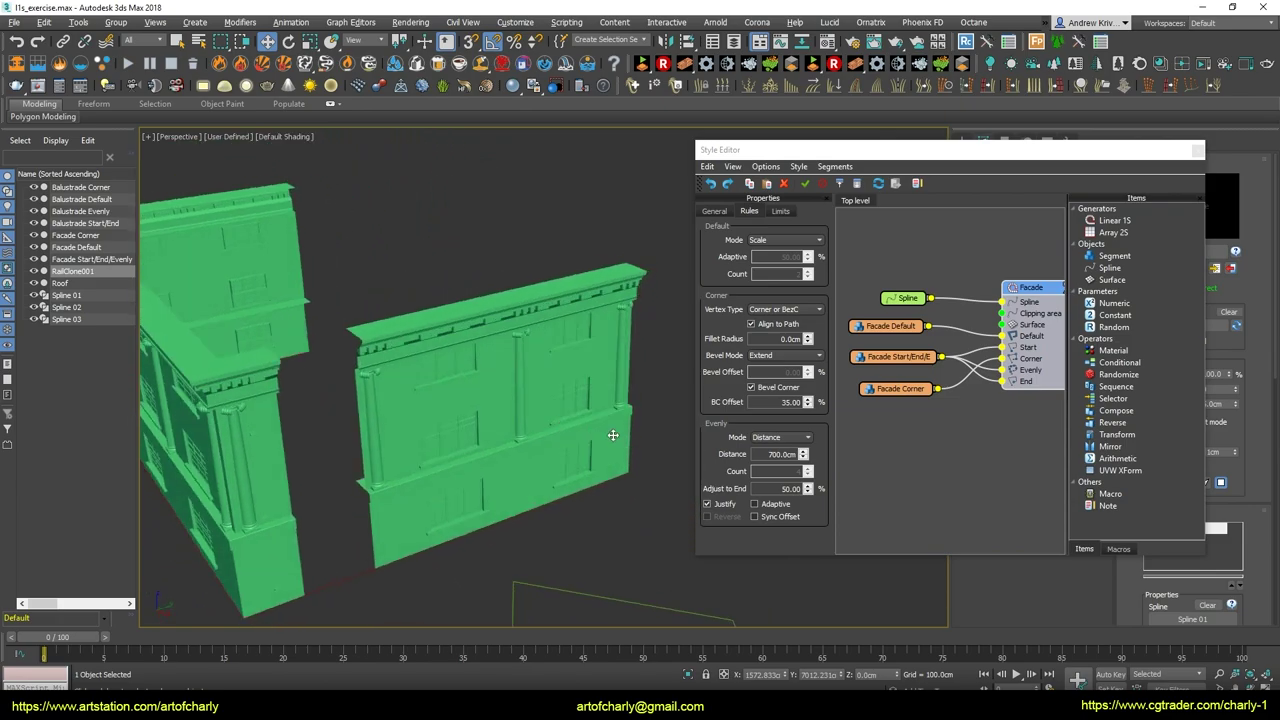
pyautogui.keyDown('alt'); pyautogui.moveTo(252, 425); pyautogui.dragTo(362, 352, button='middle'); pyautogui.keyUp('alt')
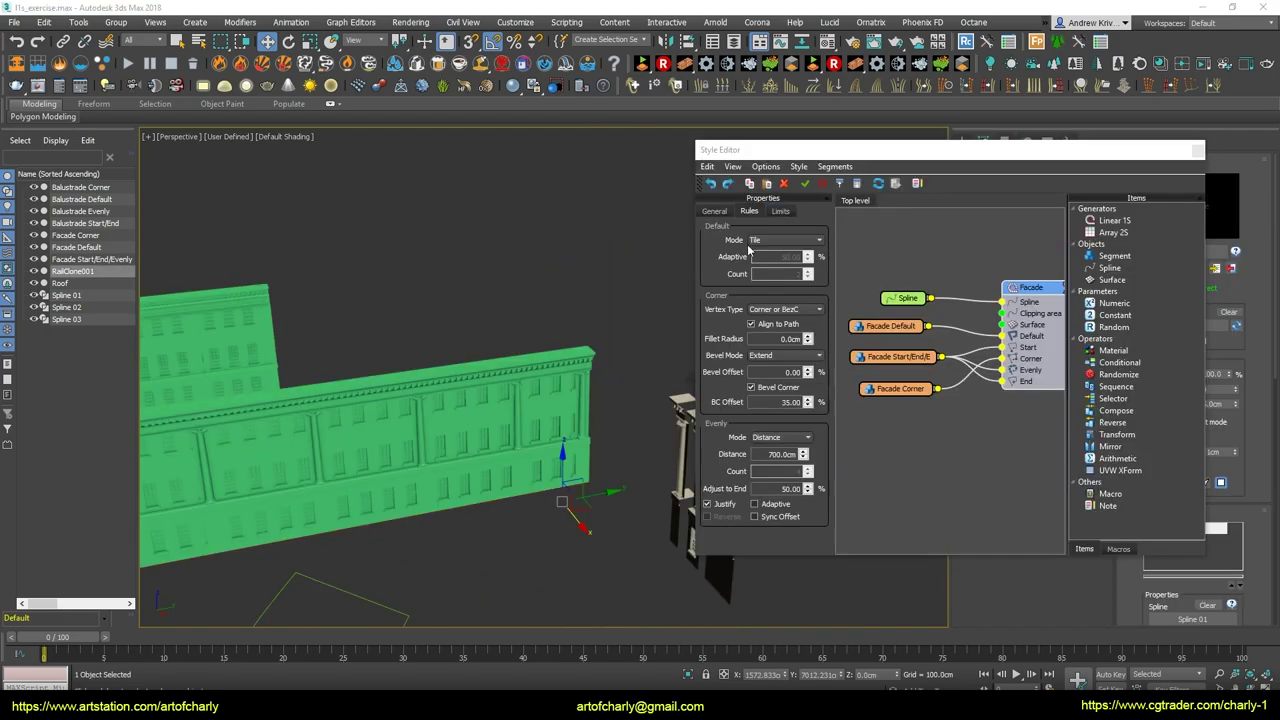
# Try the Adaptive mode for the Facade generator's default segments and inspect the windows between the columns
pyautogui.click(775, 269)
pyautogui.keyDown('alt'); pyautogui.moveTo(463, 402); pyautogui.dragTo(508, 367, button='middle'); pyautogui.keyUp('alt')
pyautogui.scroll(5, 276, 380)
pyautogui.scroll(-5, 284, 397)
pyautogui.keyDown('alt'); pyautogui.moveTo(423, 403); pyautogui.dragTo(368, 407, button='middle'); pyautogui.keyUp('alt')
pyautogui.scroll(5, 526, 406)
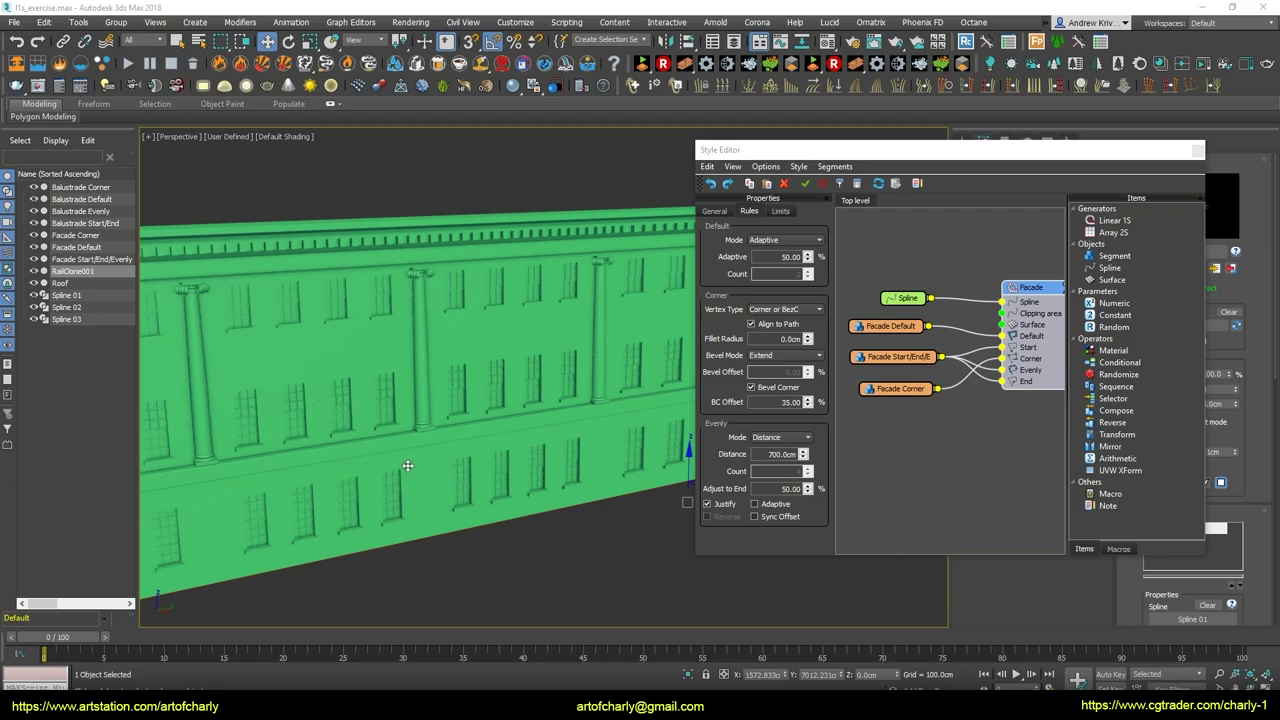
pyautogui.keyDown('alt'); pyautogui.moveTo(369, 422); pyautogui.dragTo(384, 395, button='middle'); pyautogui.keyUp('alt')
pyautogui.keyDown('alt'); pyautogui.moveTo(461, 444); pyautogui.dragTo(445, 451, button='middle'); pyautogui.keyUp('alt')
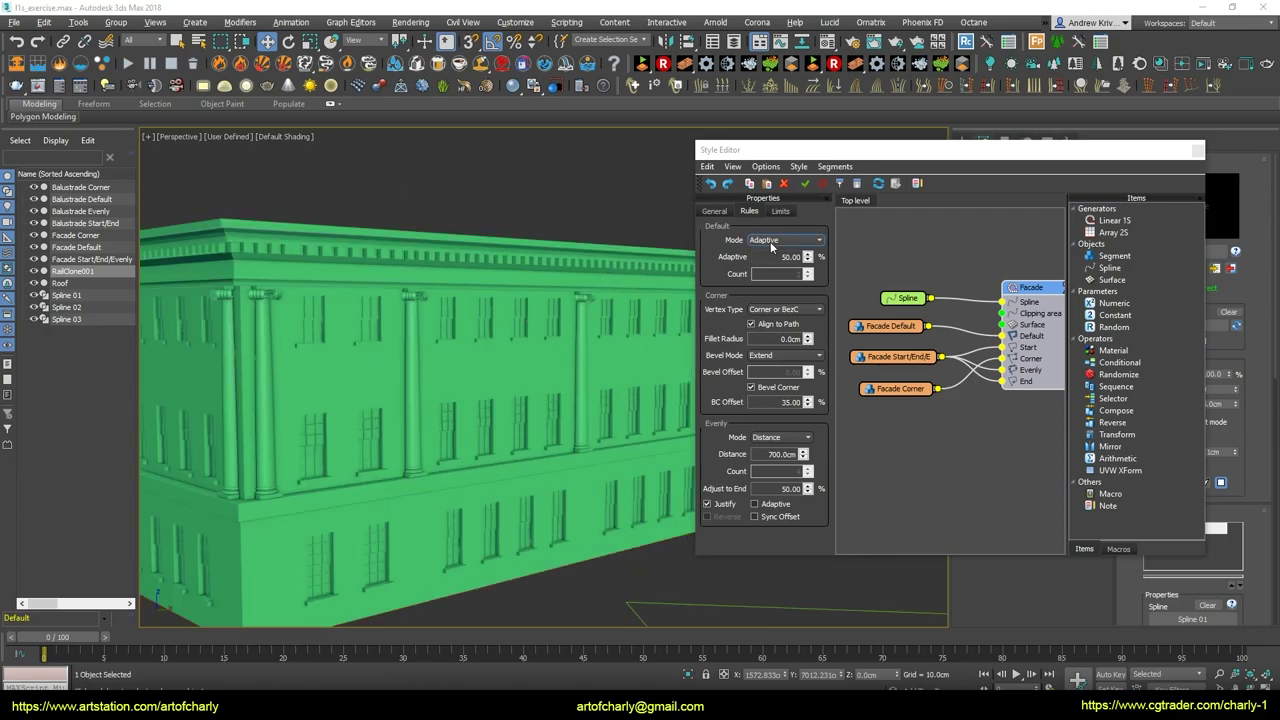
# Switch the Facade generator's Default mode to Count and inspect the windows between the columns
pyautogui.click(771, 277)
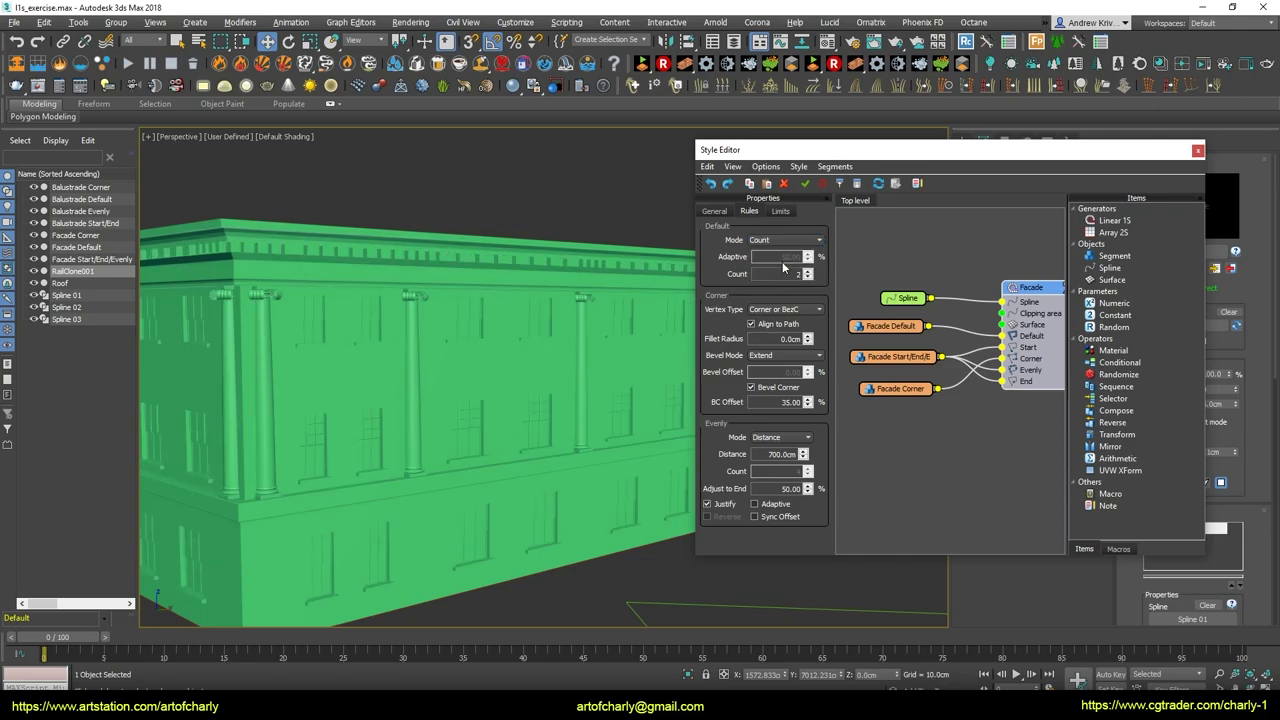
pyautogui.keyDown('alt'); pyautogui.moveTo(511, 452); pyautogui.dragTo(397, 437, button='middle'); pyautogui.keyUp('alt')
pyautogui.keyDown('alt'); pyautogui.moveTo(599, 456); pyautogui.dragTo(420, 457, button='middle'); pyautogui.keyUp('alt')
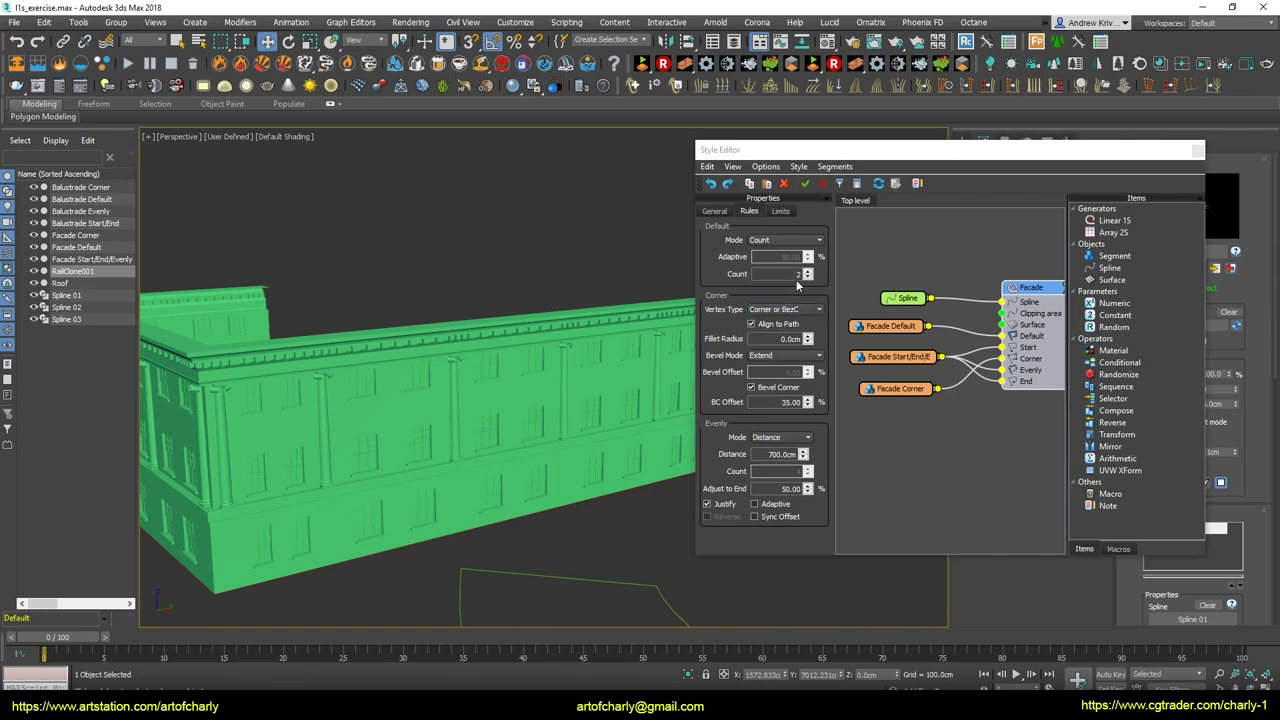
pyautogui.keyDown('alt'); pyautogui.moveTo(471, 449); pyautogui.dragTo(423, 459, button='middle'); pyautogui.keyUp('alt')
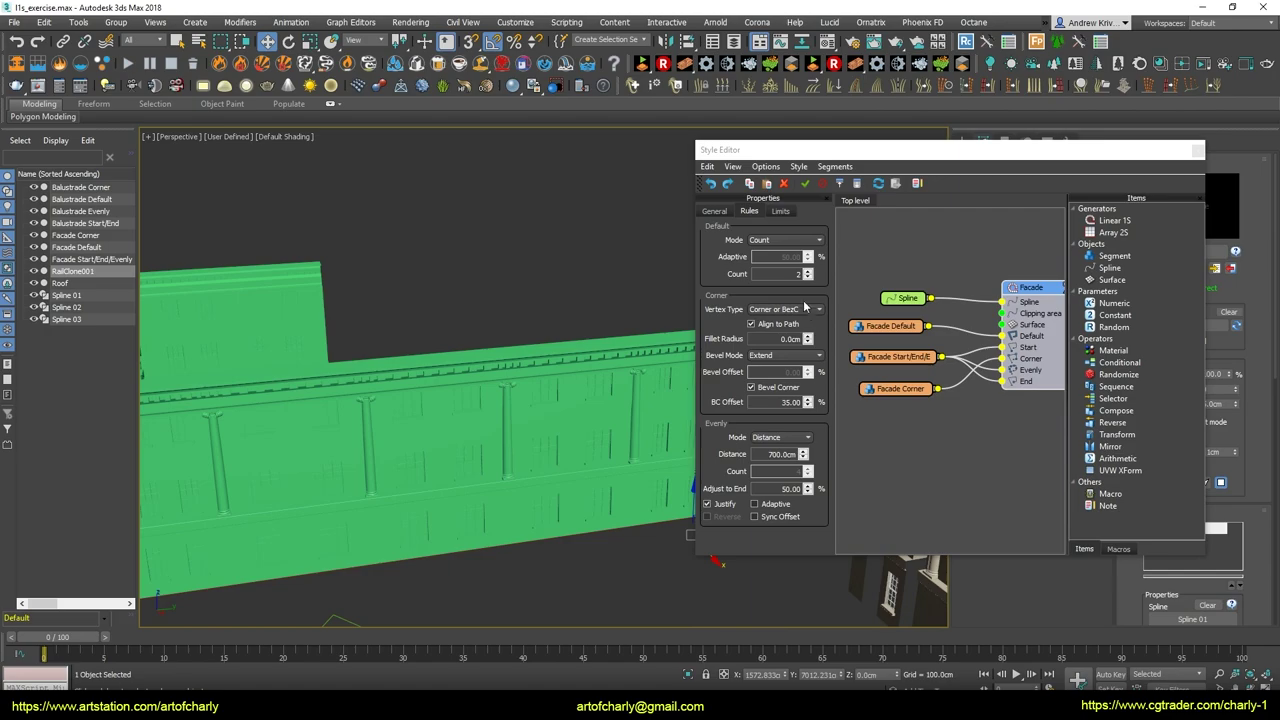
# Set the Facade generator's Default count to 4 and inspect the window bays along the facade
pyautogui.doubleClick(808, 271)
pyautogui.scroll(5, 310, 420)
pyautogui.keyDown('alt'); pyautogui.moveTo(318, 440); pyautogui.dragTo(363, 431, button='middle'); pyautogui.keyUp('alt')
pyautogui.scroll(-3, 417, 394)
pyautogui.scroll(3, 417, 394)
pyautogui.moveTo(417, 394); pyautogui.dragTo(320, 407, button='middle')
pyautogui.scroll(-4, 340, 420)
pyautogui.keyDown('alt'); pyautogui.moveTo(420, 452); pyautogui.dragTo(300, 475, button='middle'); pyautogui.keyUp('alt')
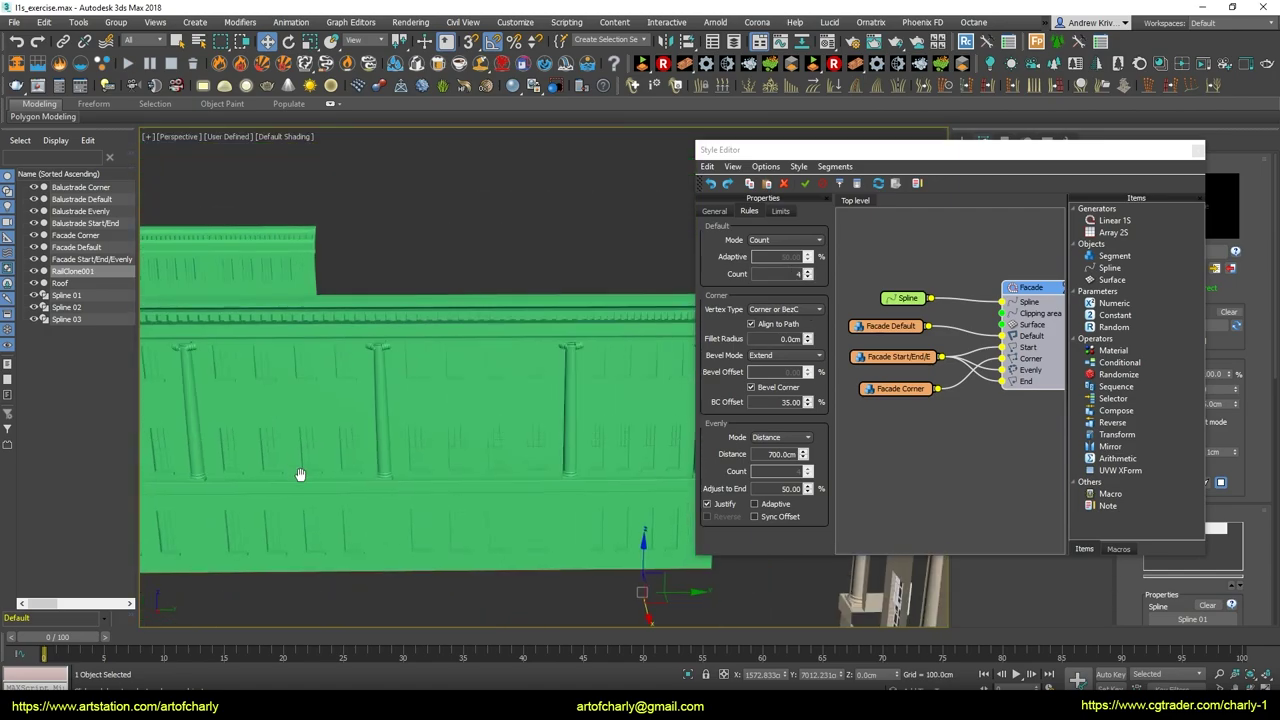
pyautogui.scroll(5, 614, 443)
pyautogui.moveTo(614, 443); pyautogui.dragTo(400, 455, button='middle')
pyautogui.scroll(-3, 320, 472)
pyautogui.click(785, 240)
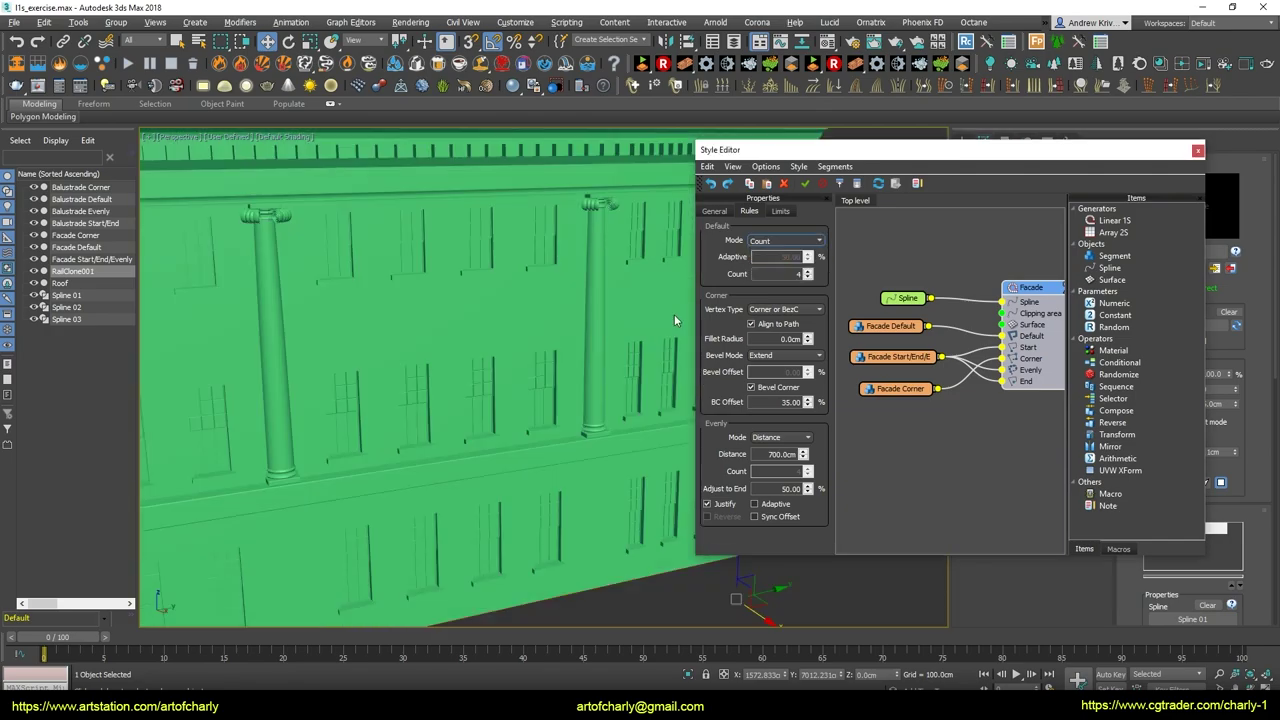